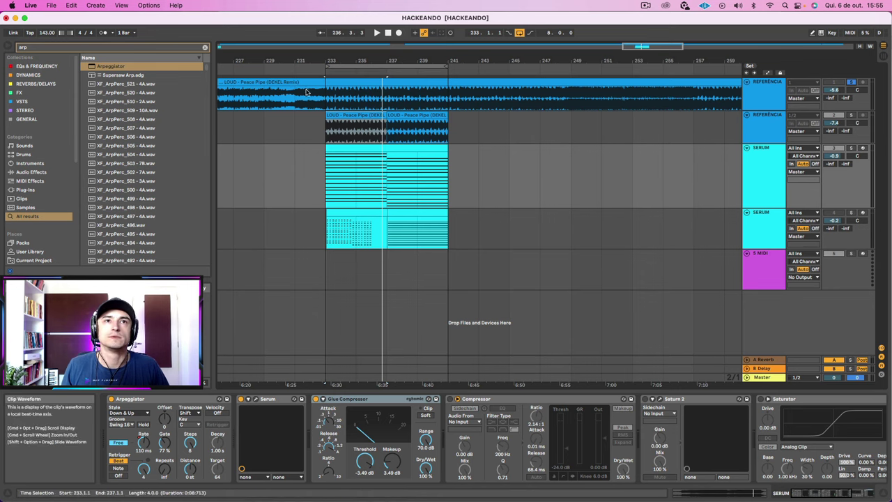
Step: Play the soloed reference track through the bar 233 to 241 section and stop playback
scroll(293, 83, "left", 5)
key("space")
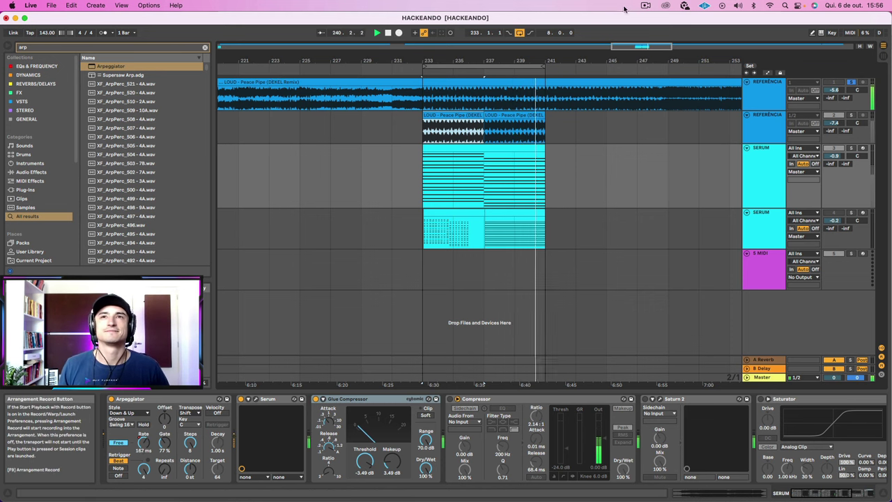
key("space")
left_click(648, 7)
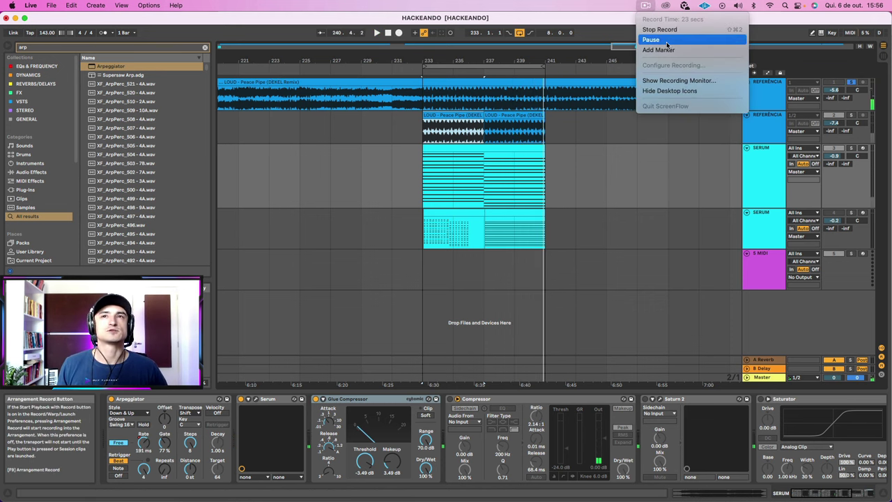
left_click(667, 40)
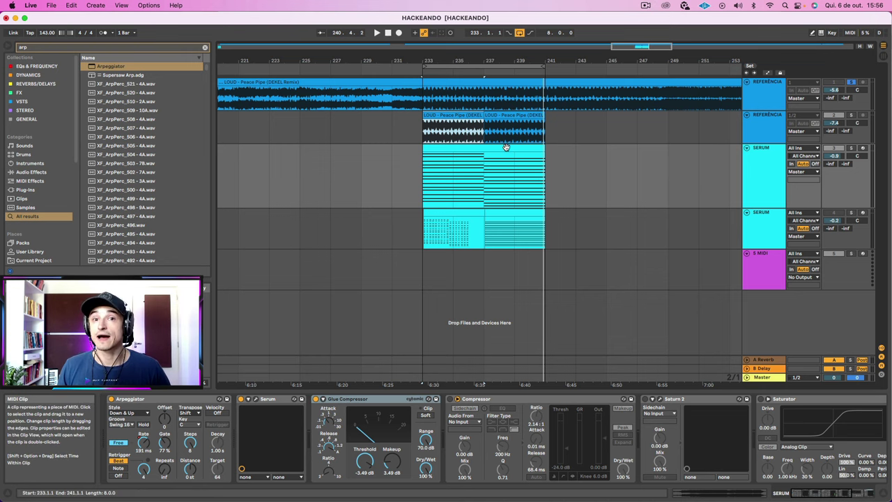
Step: Select the reference clip at bars 233 to 237 on the second REFERÊNCIA track and listen to the passage
left_click_drag(474, 62, 474, 62)
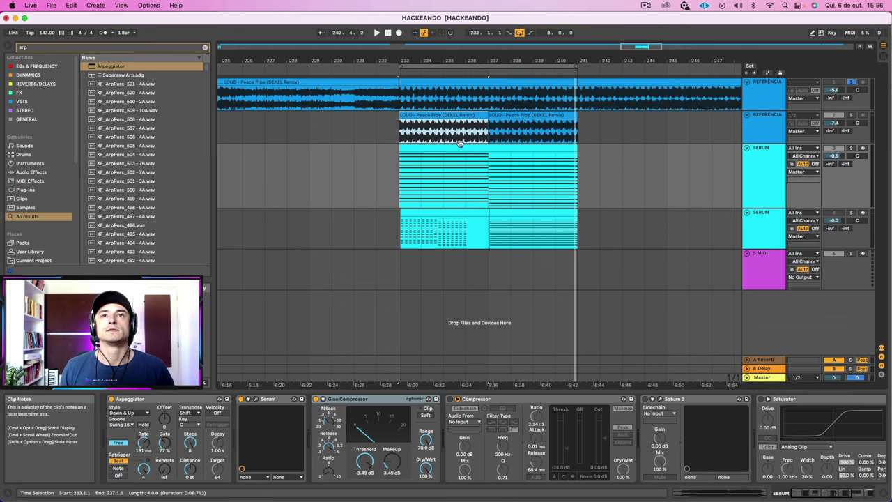
left_click(454, 114)
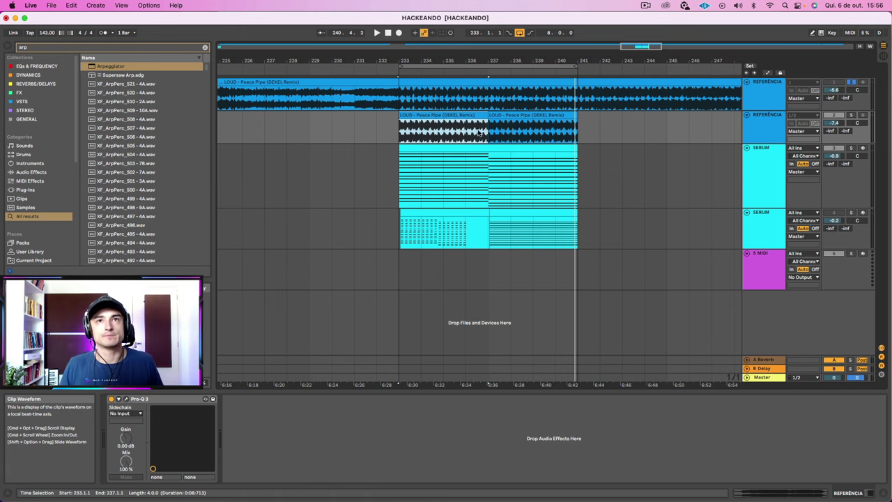
key("space")
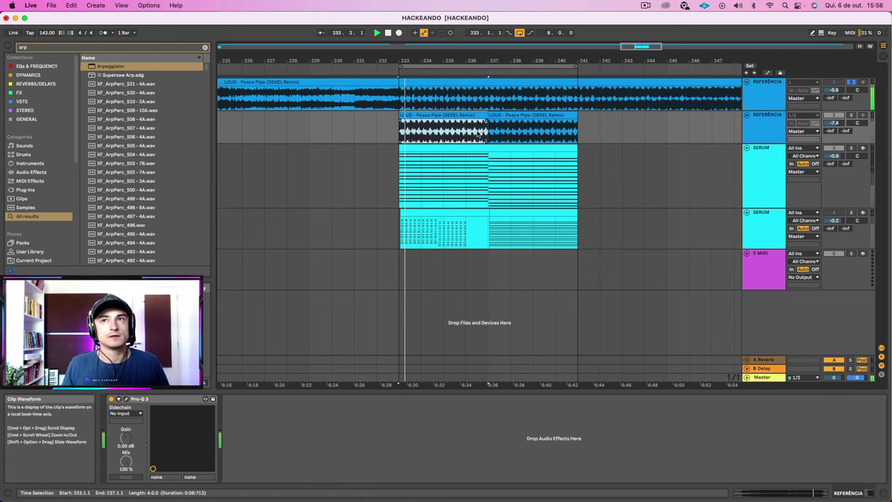
left_click(764, 89)
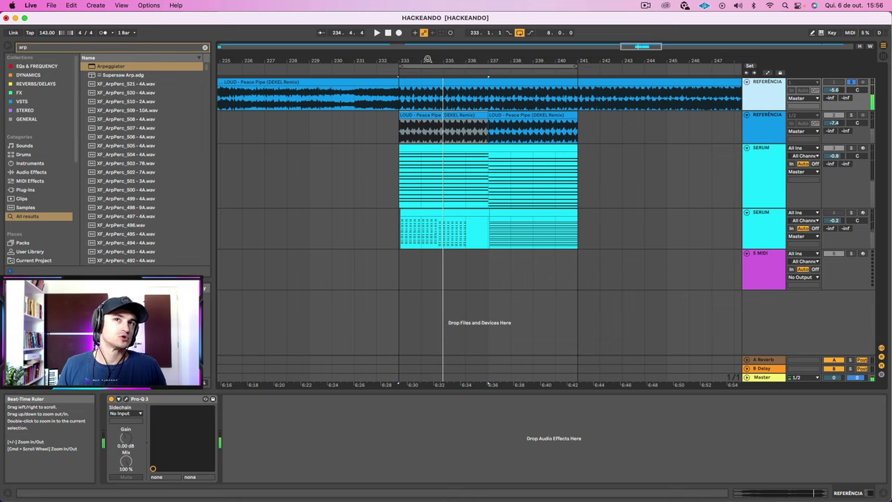
left_click_drag(427, 60, 427, 87)
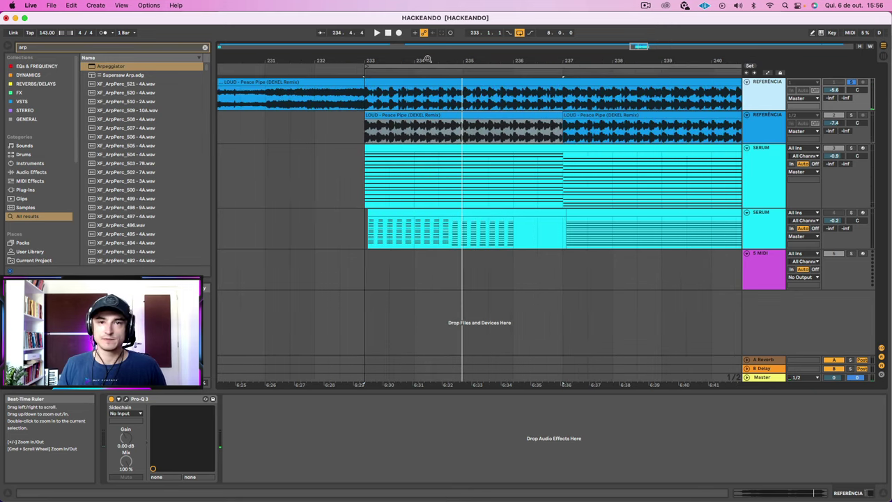
Step: Turn off the Glue Compressor on the upper SERUM track and open that track's Serum synth window
left_click(774, 188)
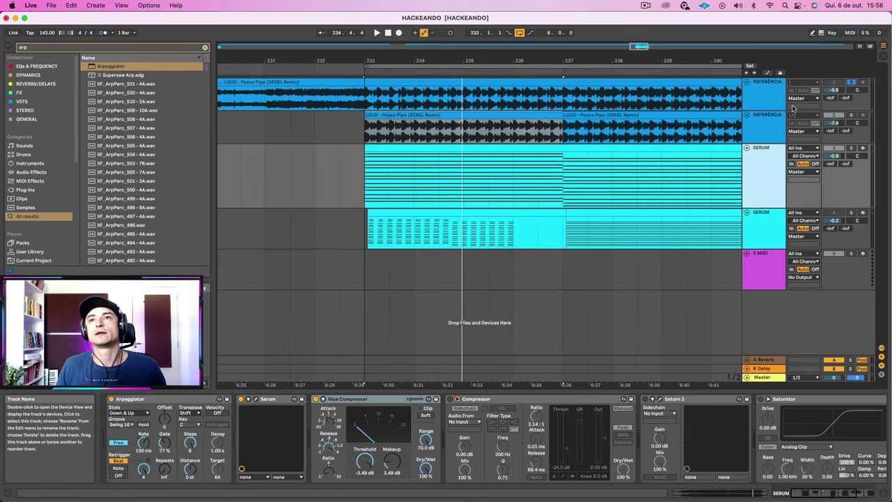
left_click(315, 399)
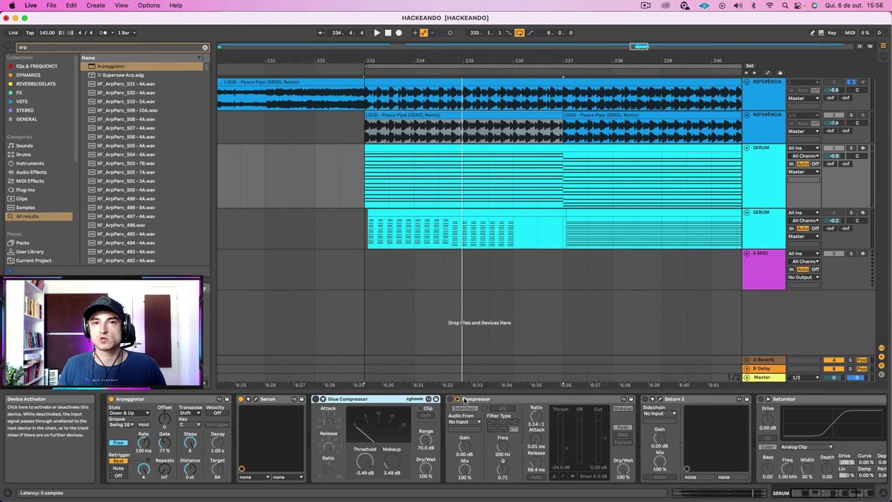
left_click(256, 398)
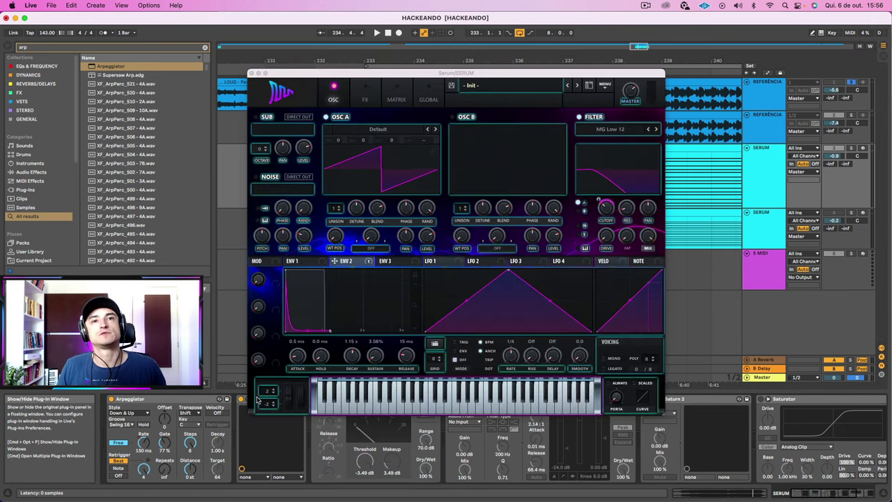
Step: Examine Serum's effects page and return to its oscillator page
left_click(363, 97)
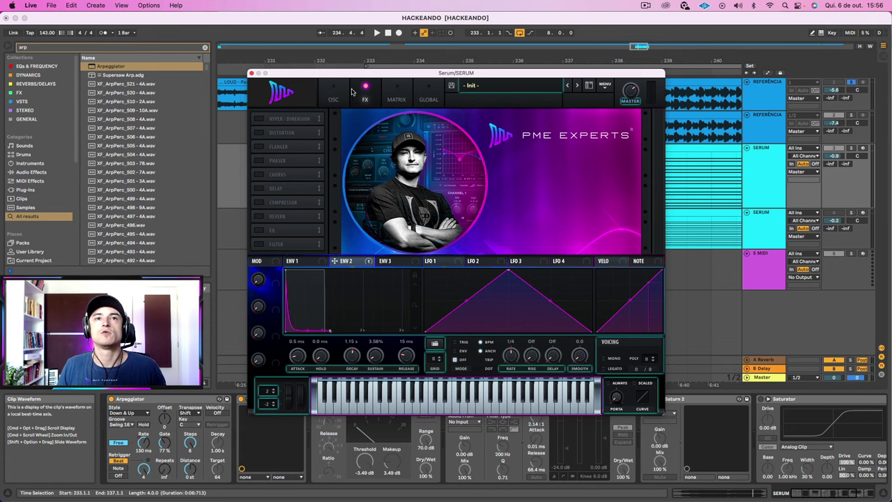
left_click(334, 98)
left_click(366, 100)
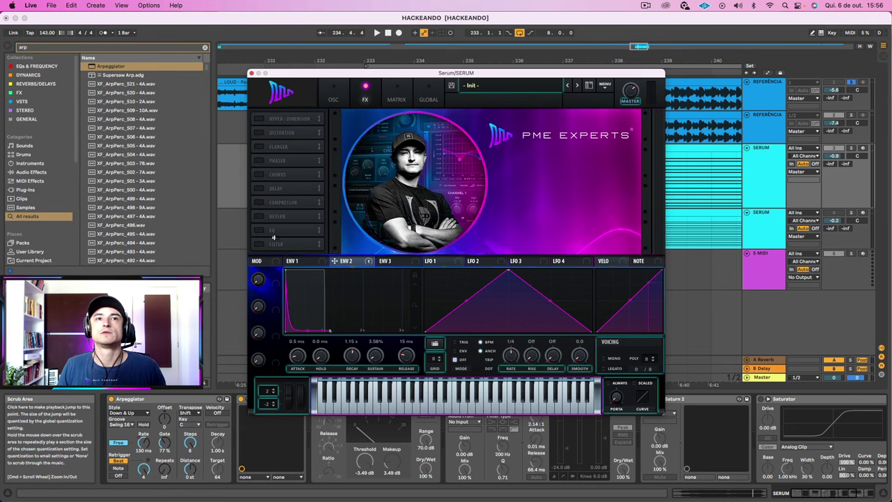
left_click(338, 99)
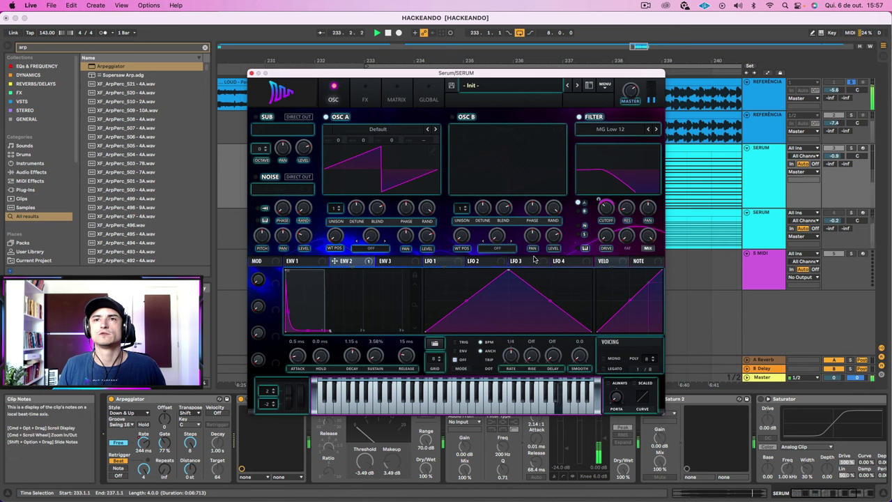
Step: Solo the upper SERUM track, close the Serum window and bring the track's remaining effects into view
left_click(746, 170)
left_click(851, 149)
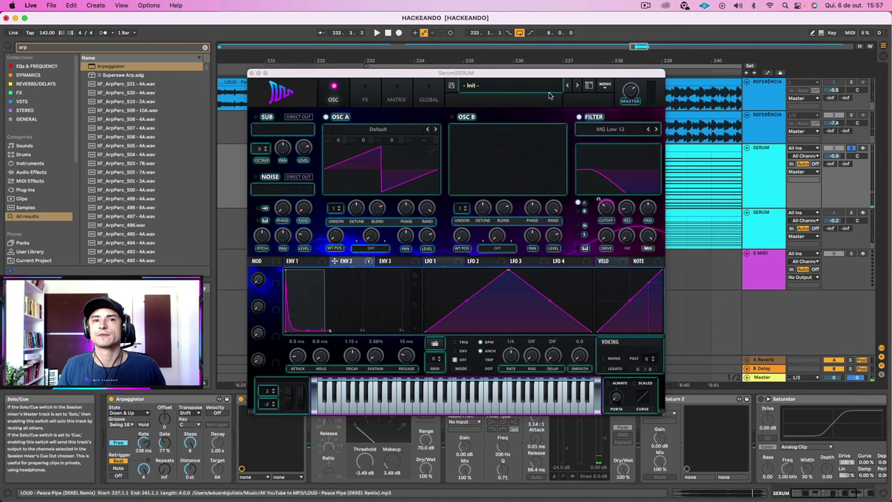
left_click(254, 72)
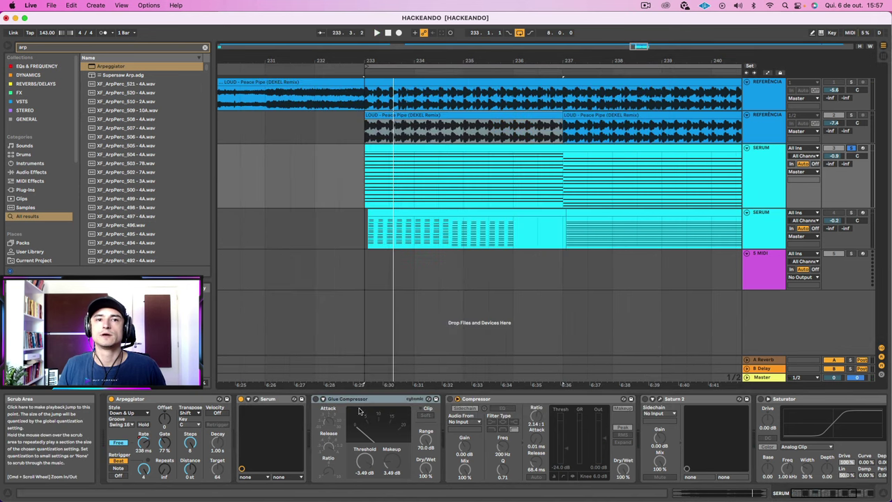
left_click(260, 399)
scroll(578, 416, "right", 3)
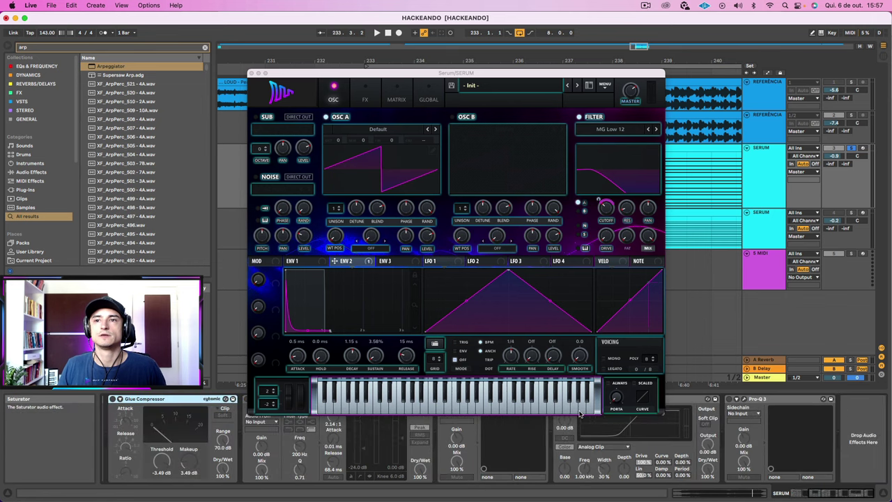
left_click(253, 72)
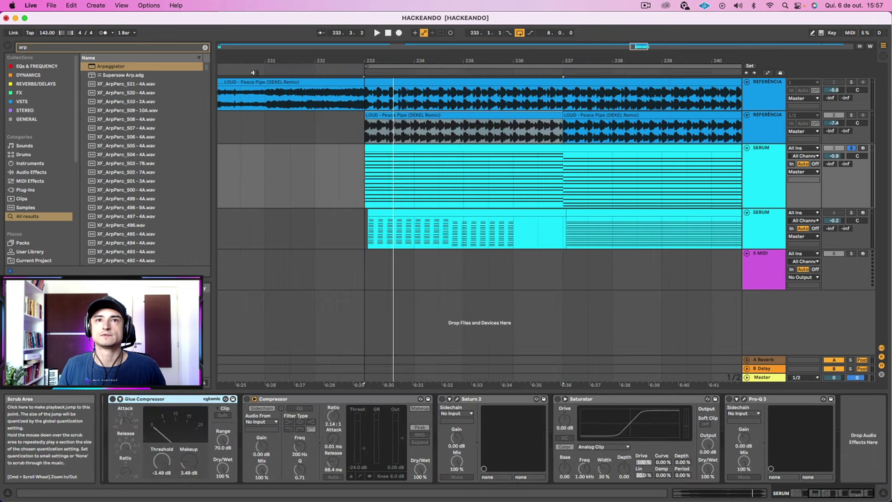
Step: Open the MIDI clip on the upper SERUM track and examine the notes of its first and second chords
double_click(393, 148)
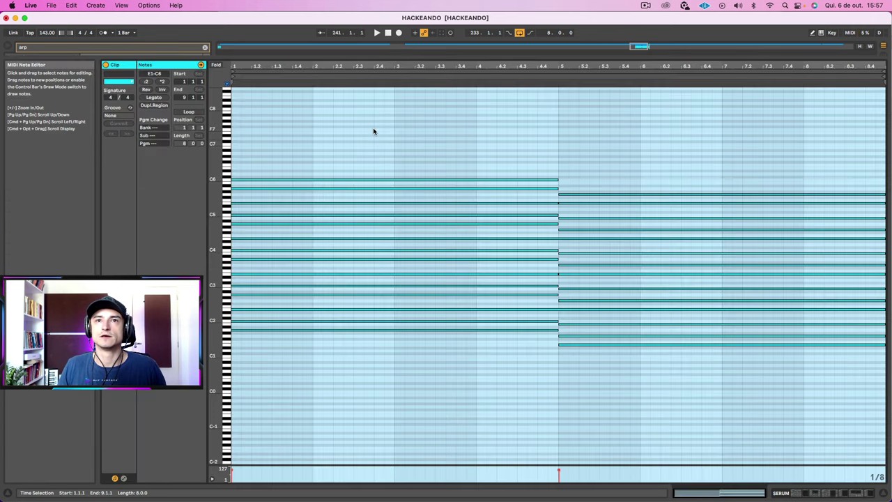
left_click_drag(374, 119, 486, 337)
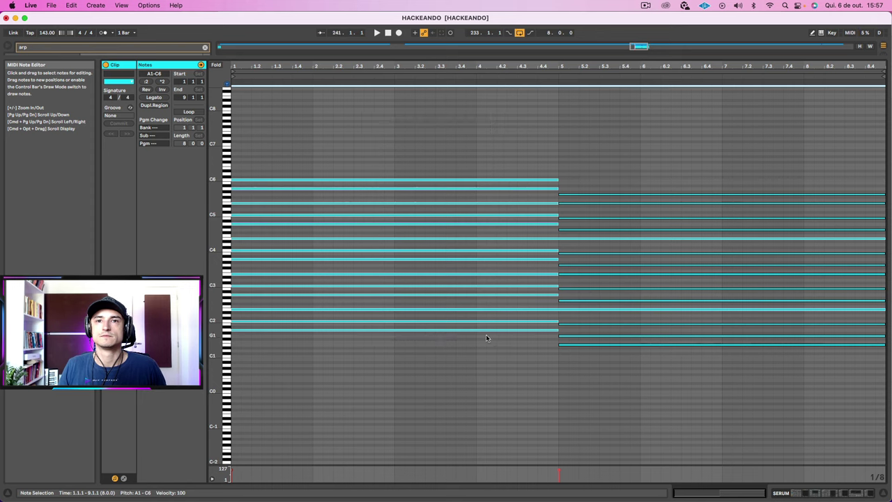
left_click_drag(655, 399, 636, 373)
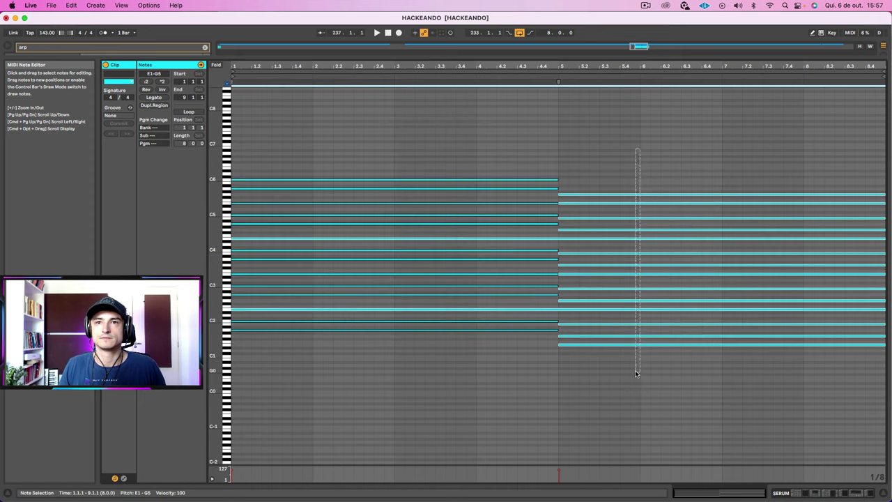
left_click(747, 382)
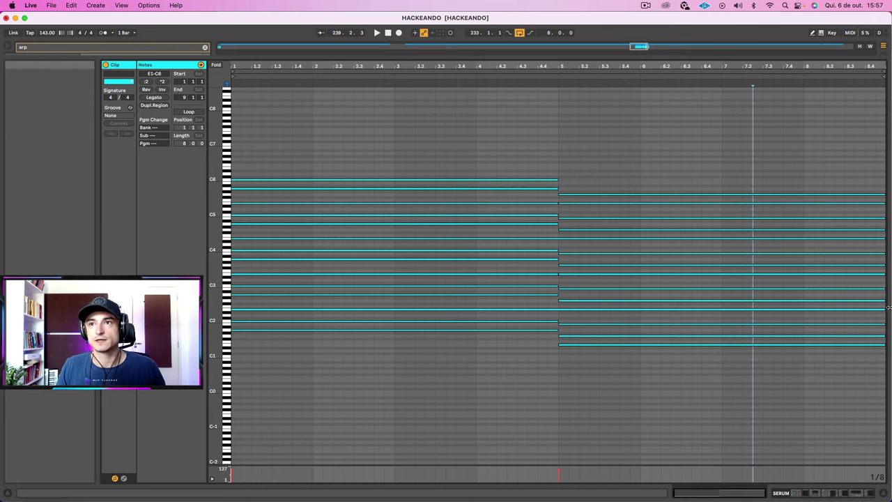
Step: Shorten the clip-long E2 note so it ends at bar 5, and duplicate it over bars 5 to 9
left_click(567, 309)
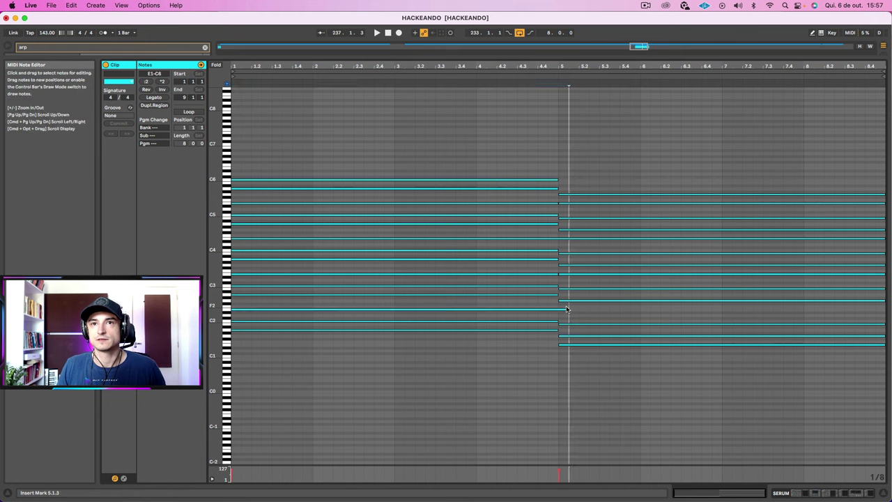
left_click(562, 308)
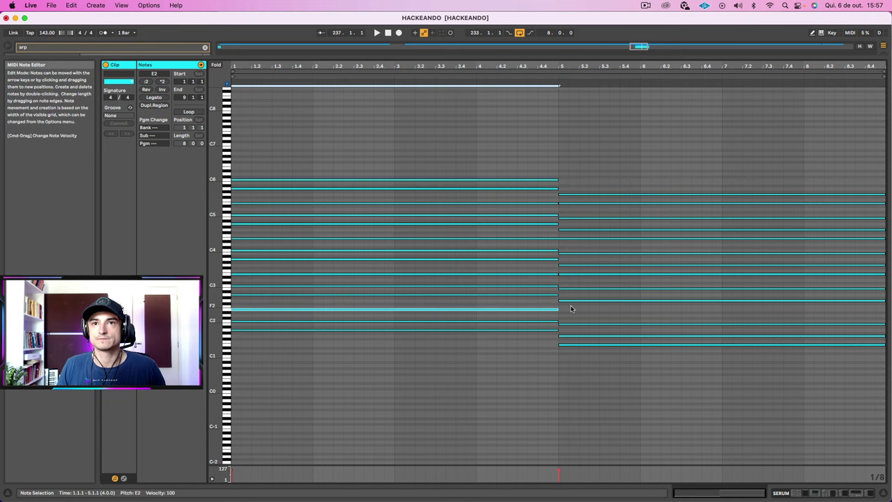
key("super+d")
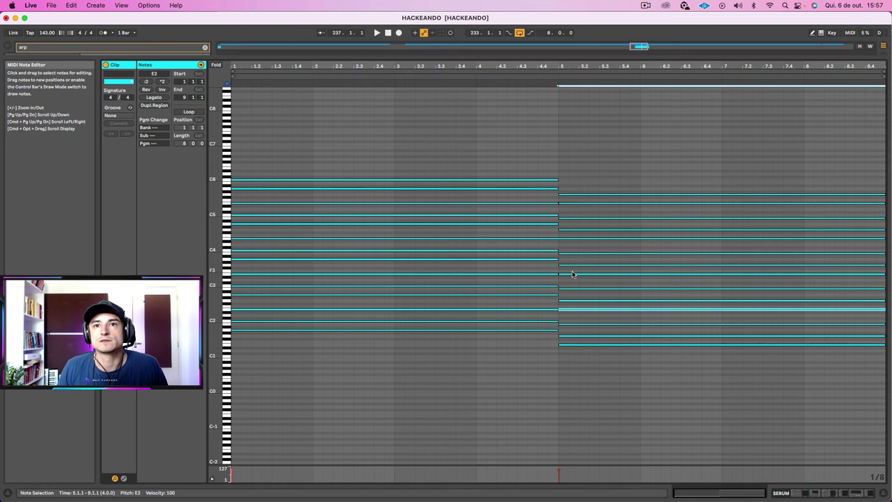
Step: Shorten the clip-long E4 note so it ends at bar 5, and duplicate it into the second chord
left_click_drag(583, 173, 590, 385)
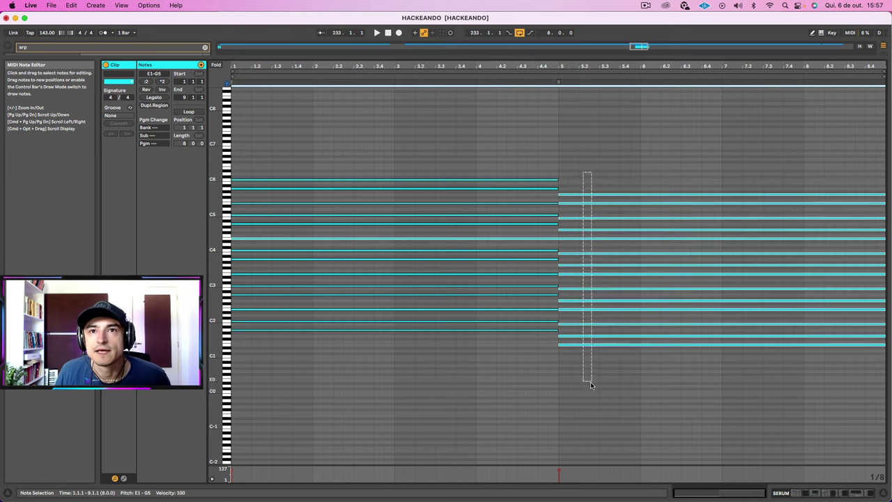
left_click(772, 255)
left_click_drag(884, 239, 559, 249)
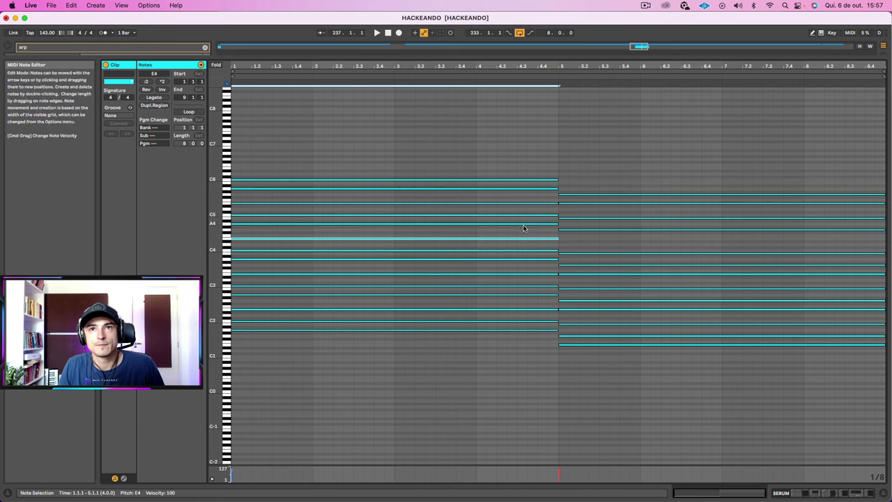
key("super+d")
Step: Check the separated notes by selecting the whole first chord and the whole second chord in turn
left_click(515, 362)
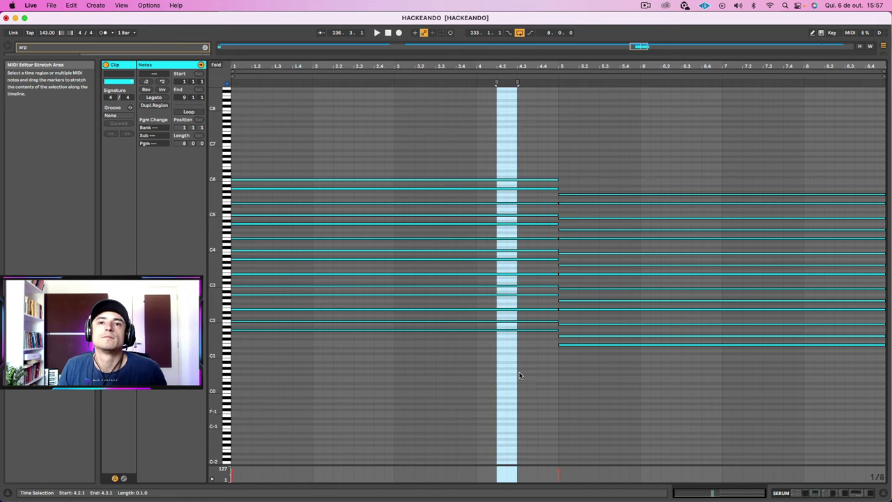
left_click(416, 345)
left_click_drag(361, 334, 274, 122)
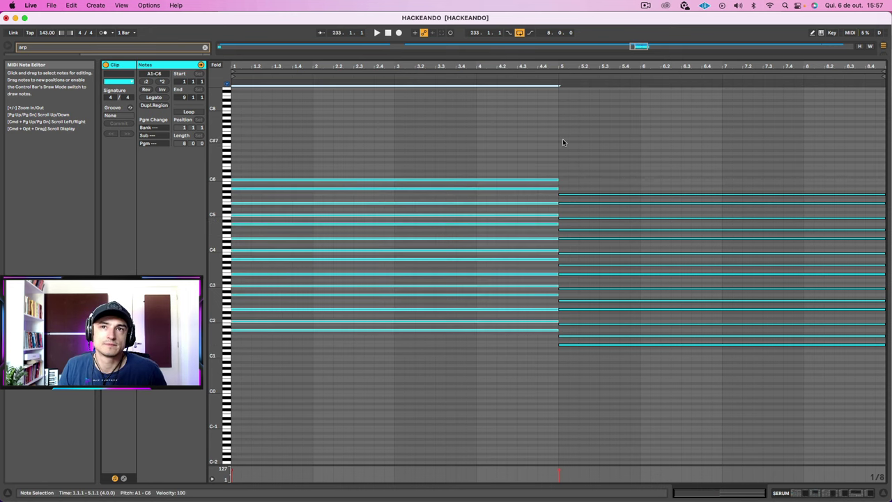
left_click_drag(590, 146, 597, 400)
Step: Return to the upper SERUM track's device chain and select the Arpeggiator
key("shift+Tab")
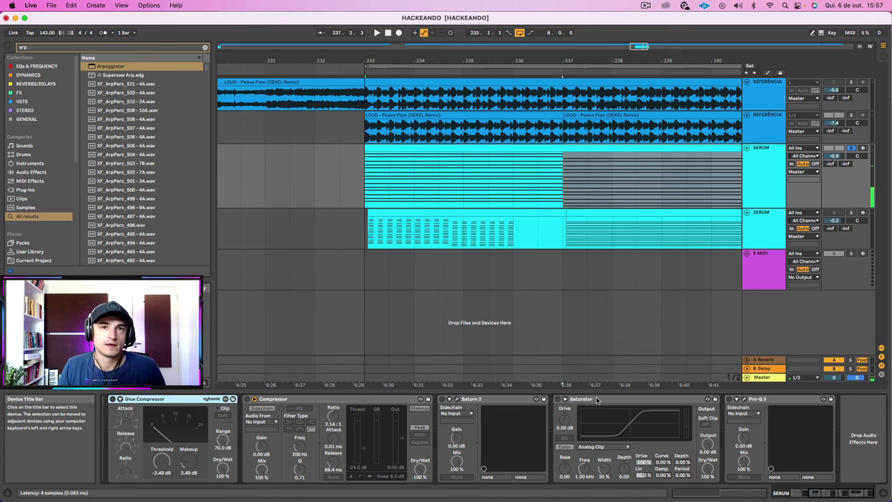
scroll(159, 407, "left", 3)
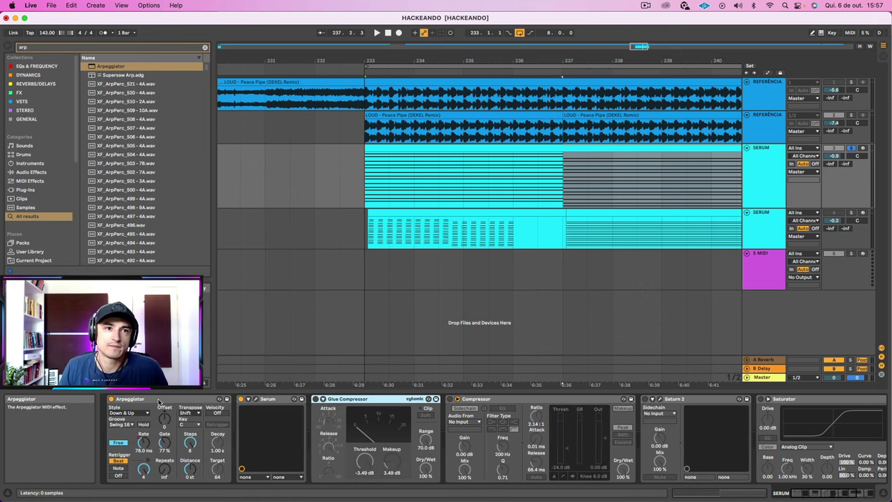
left_click(159, 402)
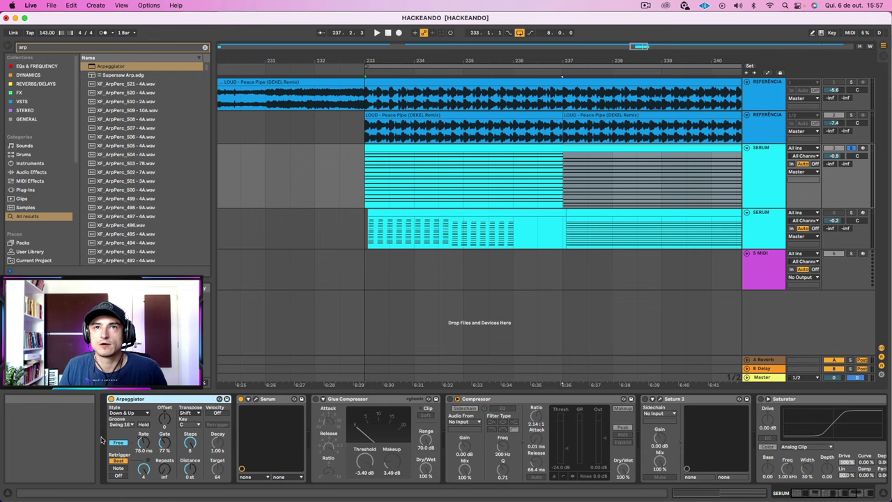
Step: Solo the first REFERÊNCIA track, listen to it, and replay it from the start of the upper SERUM clip at bar 233
left_click(767, 88)
key("space")
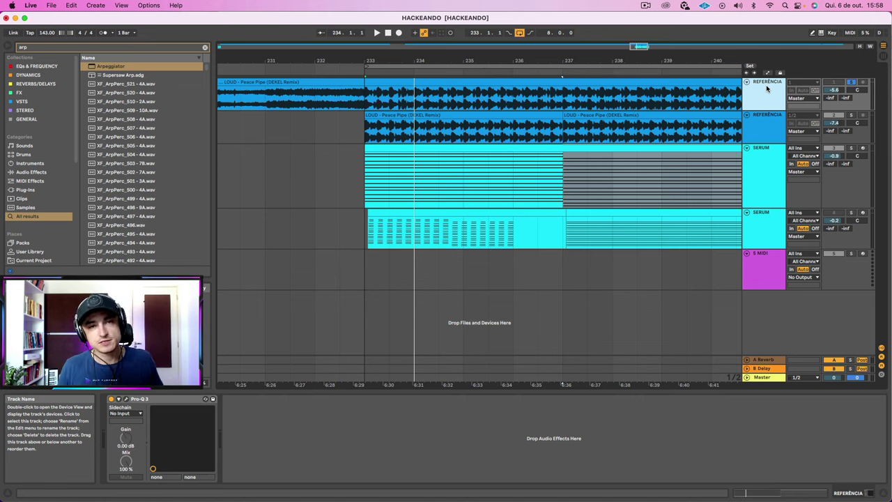
left_click(497, 149)
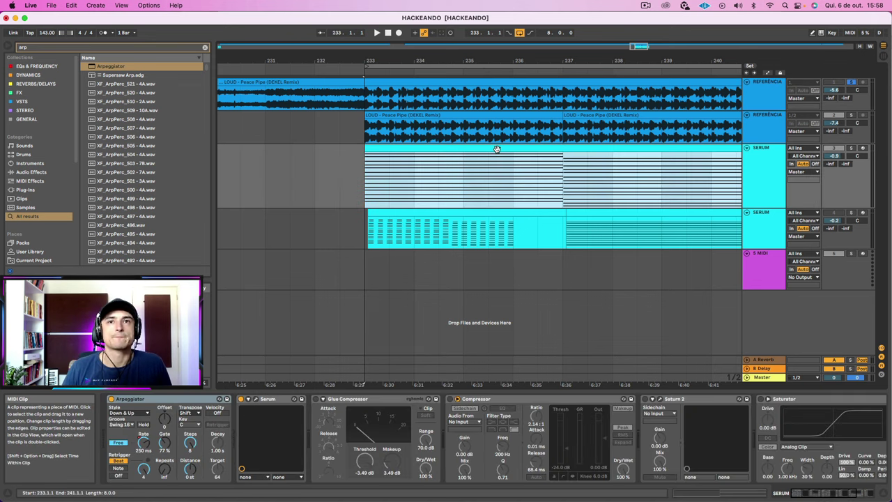
key("space")
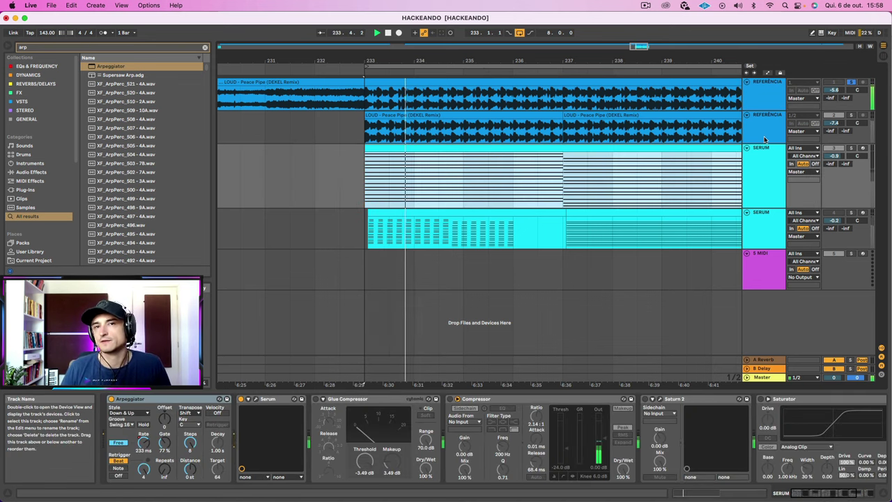
Step: Reselect the upper SERUM clip and look through the Arpeggiator's Style options, keeping Down & Up
left_click(776, 137)
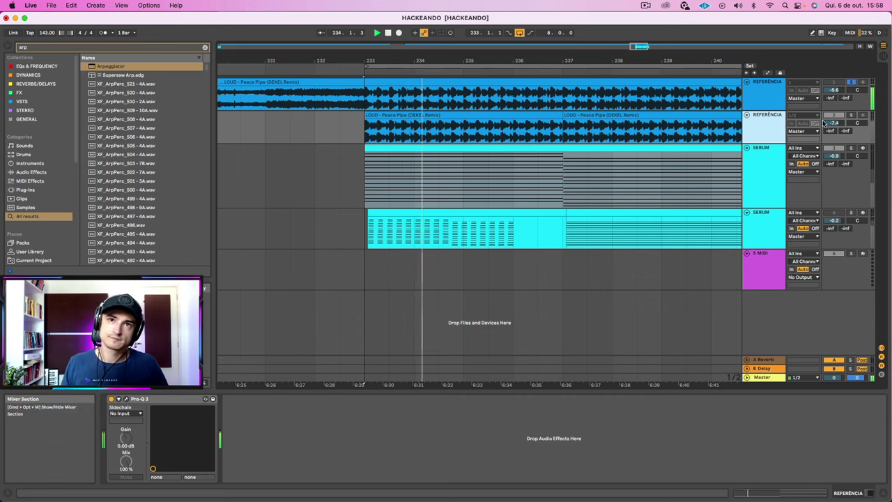
left_click(660, 145)
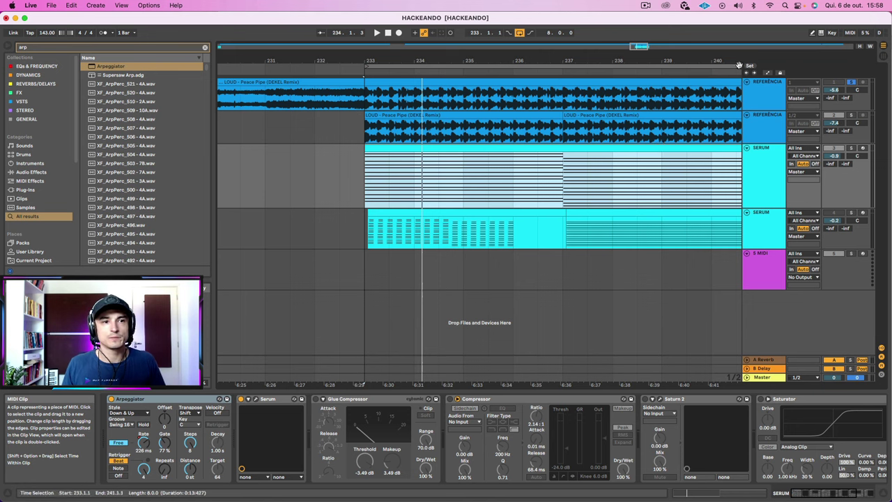
left_click(139, 414)
left_click(198, 402)
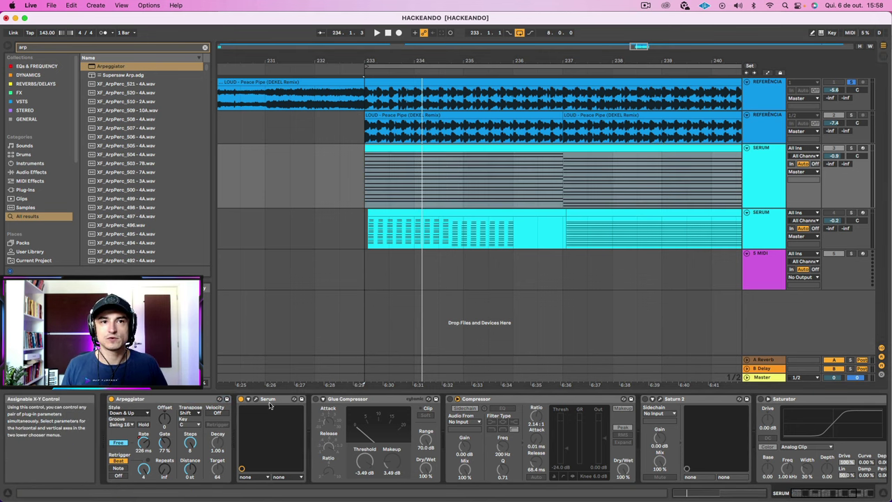
left_click(180, 403)
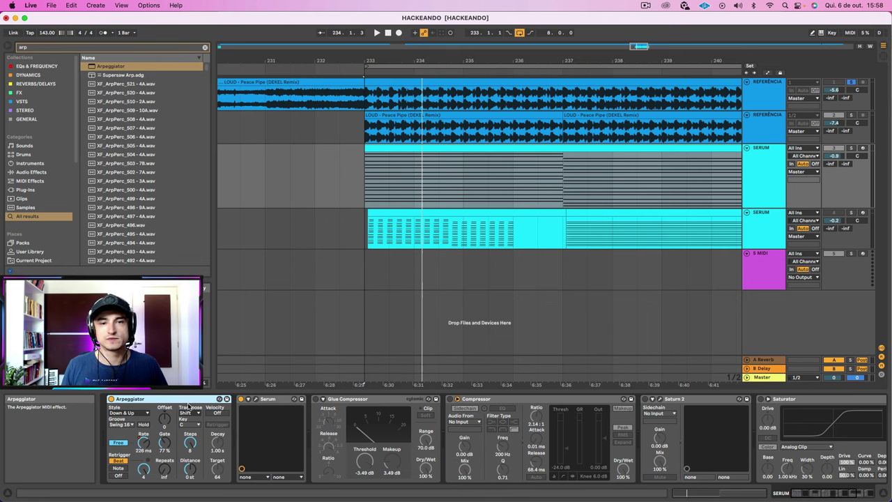
left_click(133, 413)
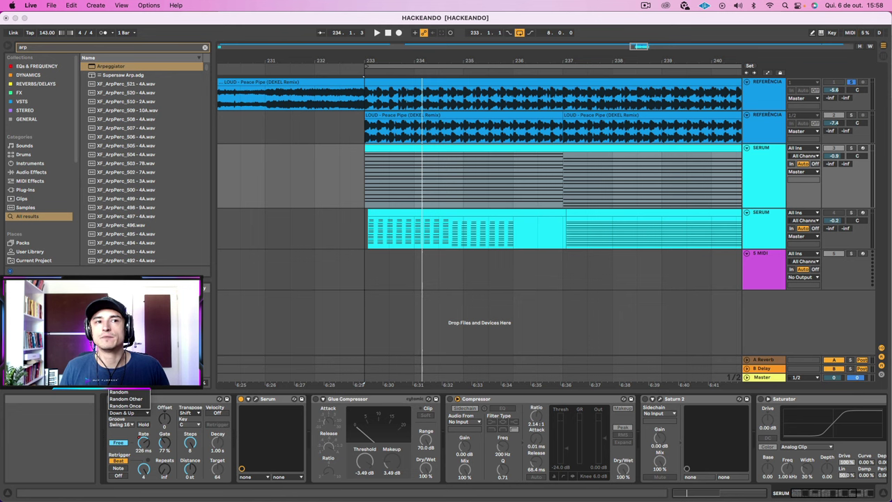
left_click(173, 453)
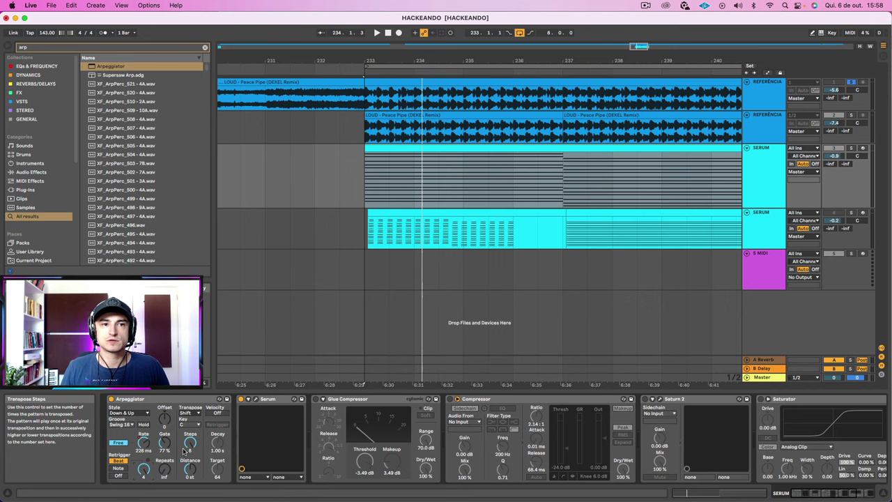
Step: Set the Arpeggiator's gate to 100 % and its groove to Straight
left_click_drag(167, 446, 167, 444)
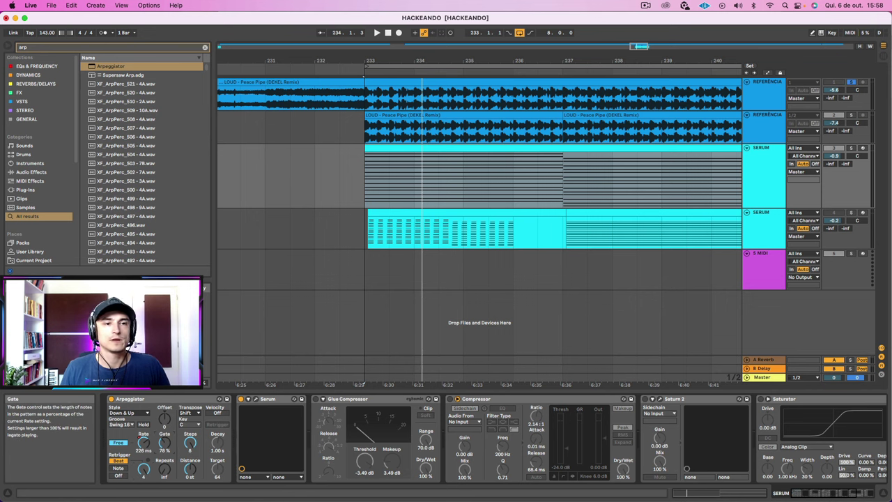
left_click(122, 425)
left_click(129, 433)
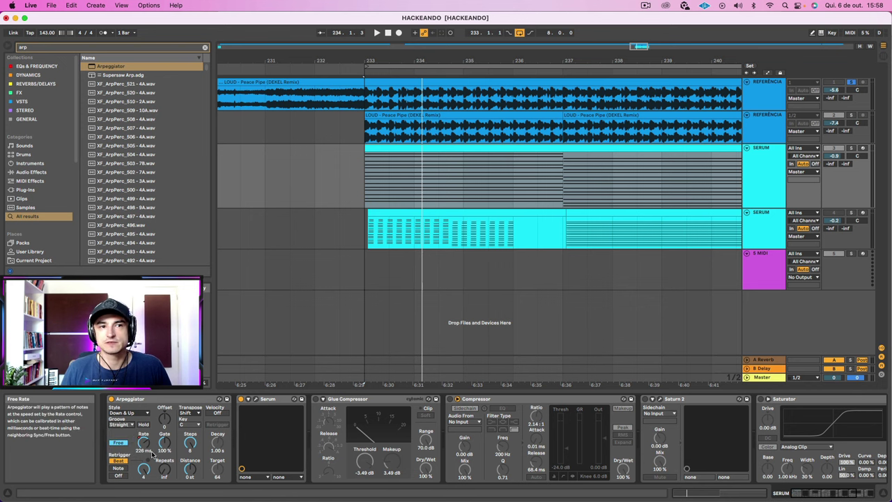
Step: Show the automation lanes and display the Arpeggiator's Free Rate envelope on the upper SERUM track
left_click(121, 444)
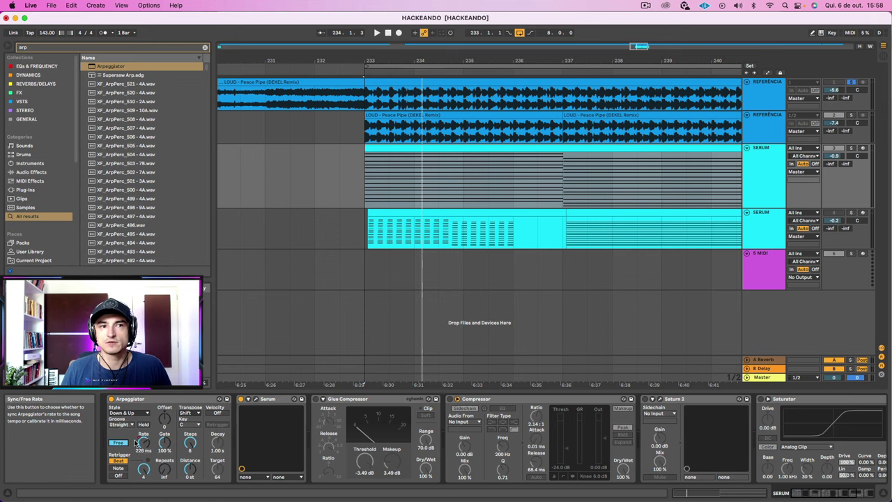
key("space")
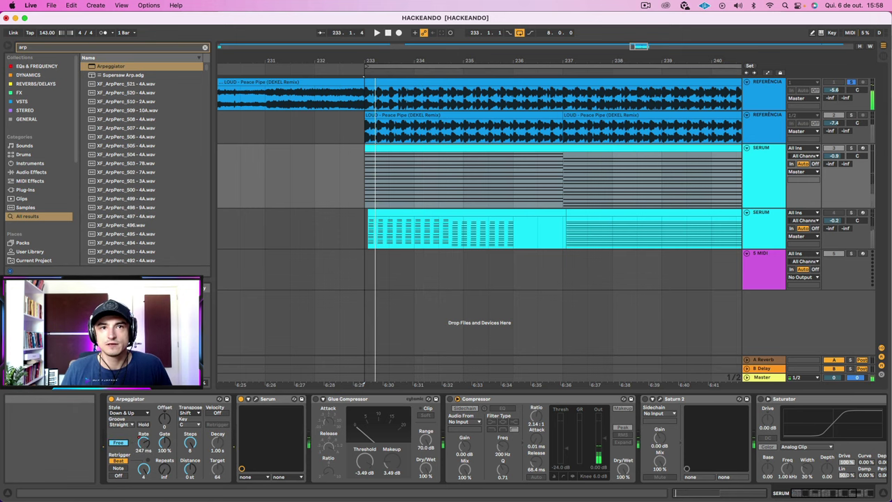
key("a")
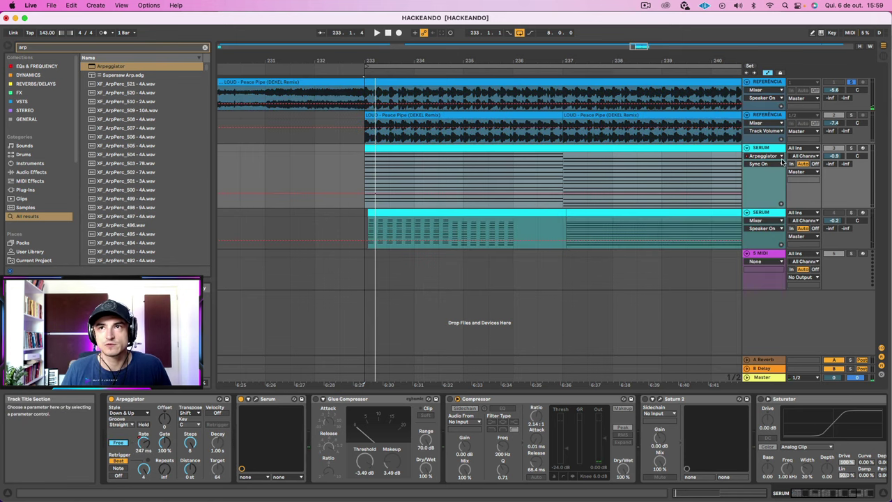
left_click(769, 156)
left_click(767, 171)
left_click(763, 164)
left_click(774, 220)
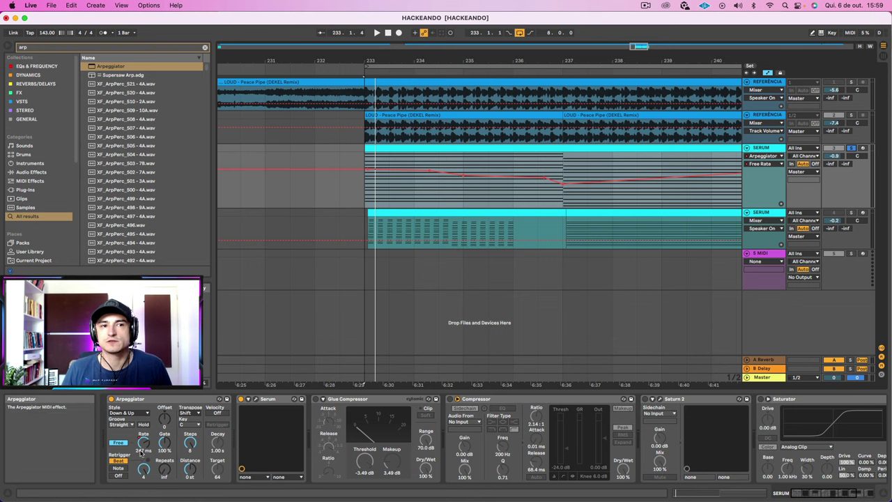
Step: Play the soloed upper SERUM track and set the Arpeggiator's gate to 61 %
key("space")
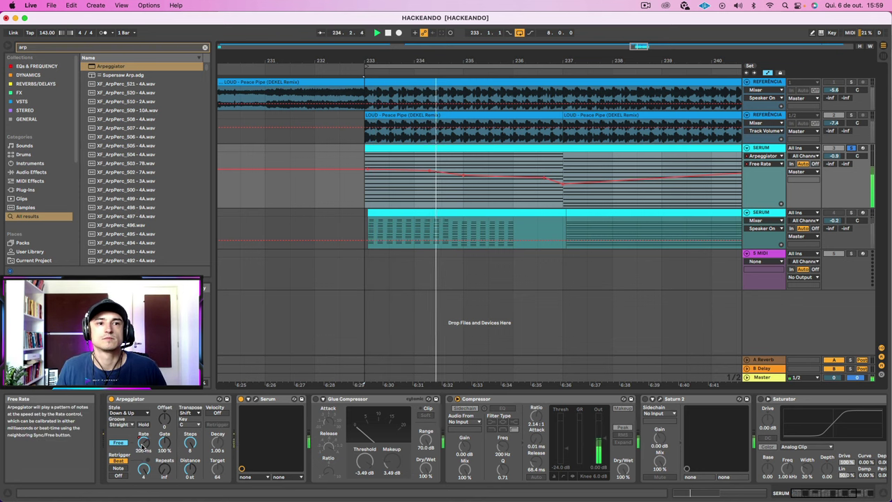
mouse_move(165, 444)
left_mouse_down()
mouse_move(164, 460)
mouse_move(164, 437)
left_mouse_up()
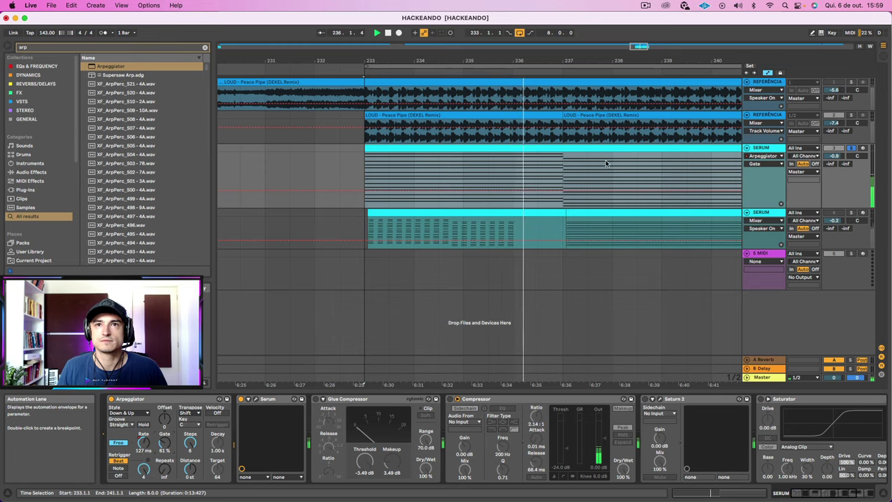
scroll(600, 147, "right", 5)
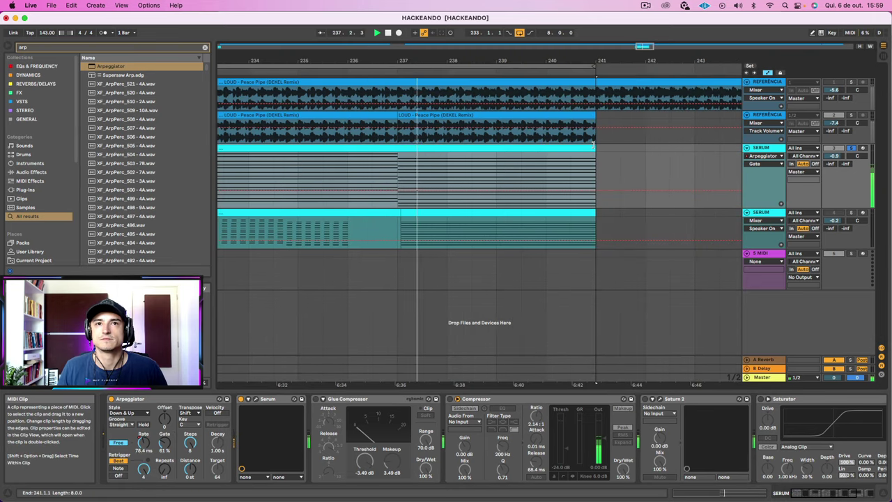
left_click(763, 155)
left_click(762, 147)
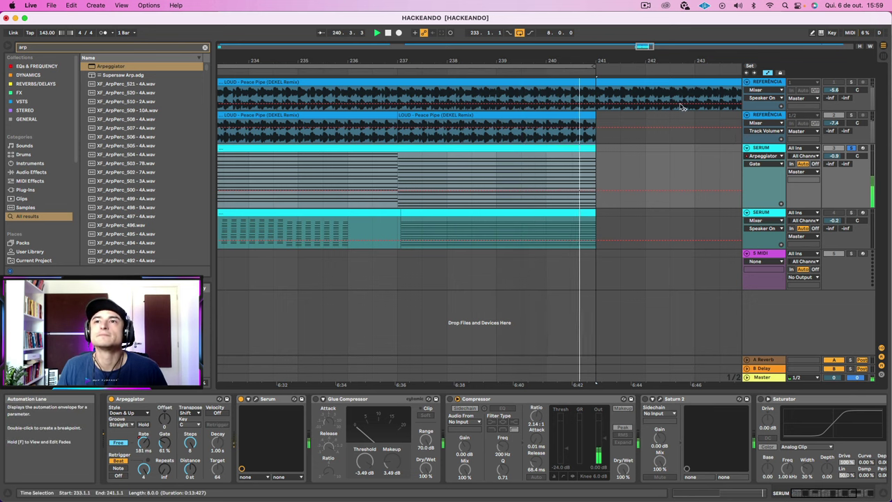
Step: Clear the track solos and replay the arpeggio from bar 233 to compare it with the reference
key("space")
left_click(851, 83)
key("space")
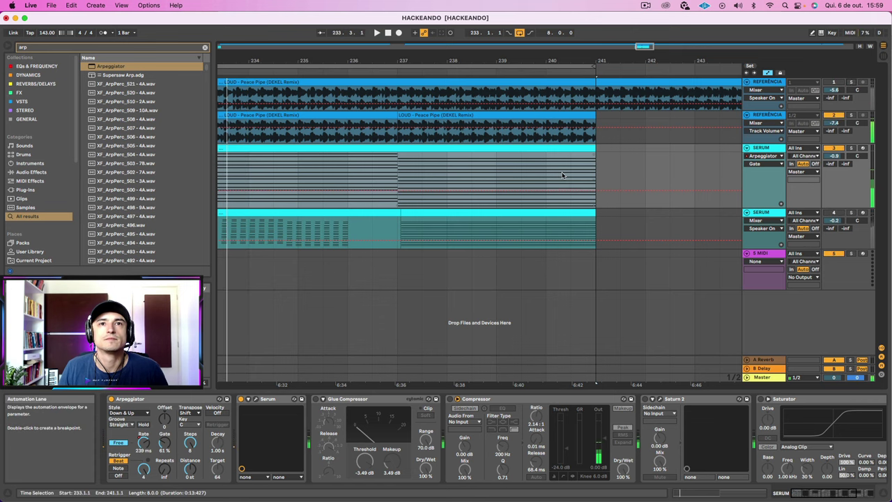
scroll(417, 281, "left", 10)
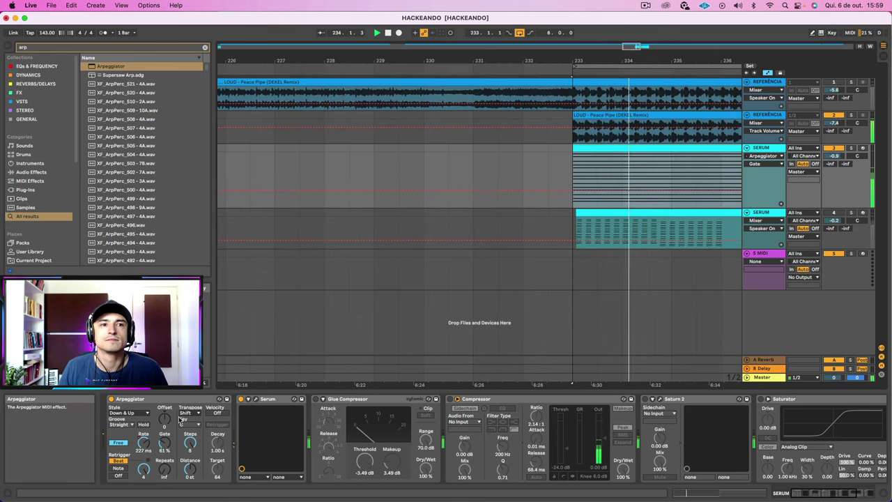
key("space")
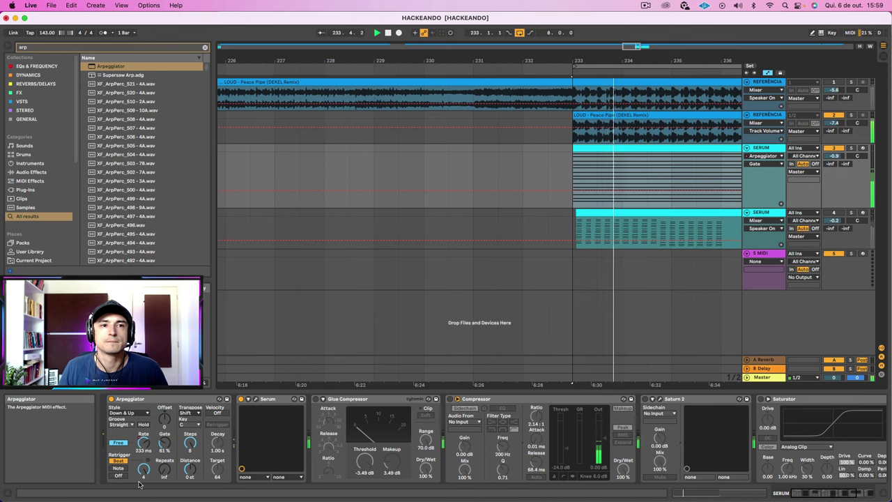
Step: Try the Arpeggiator's transpose Steps at 3 during playback, and restore them to 8
key("space")
left_click_drag(193, 448, 193, 453)
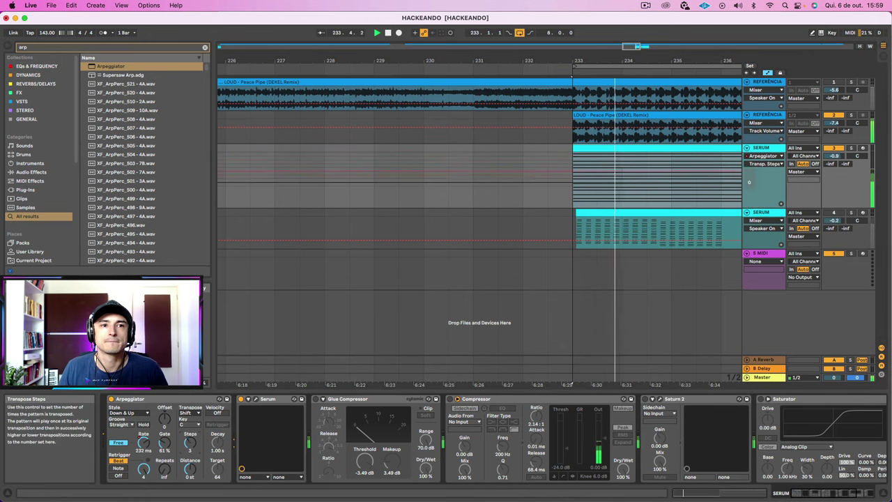
key("space")
key("space")
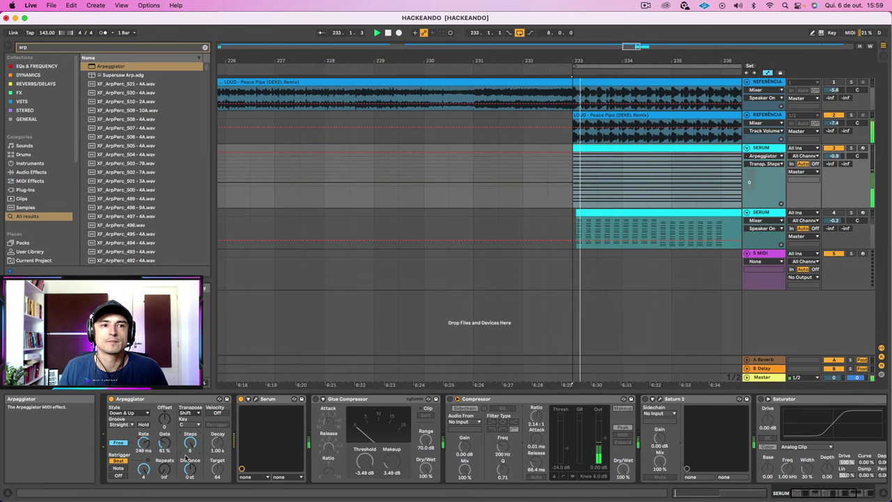
Step: Replay the arpeggio from bar 233 and listen past bar 234
key("space")
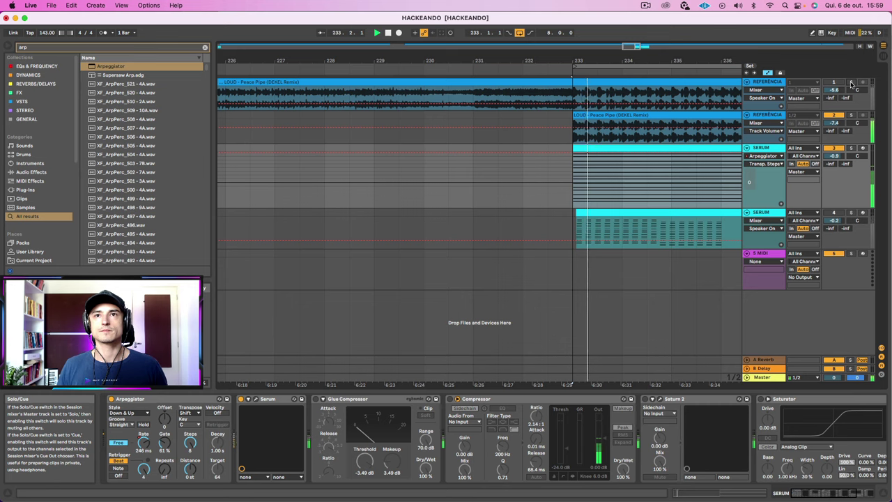
key("space")
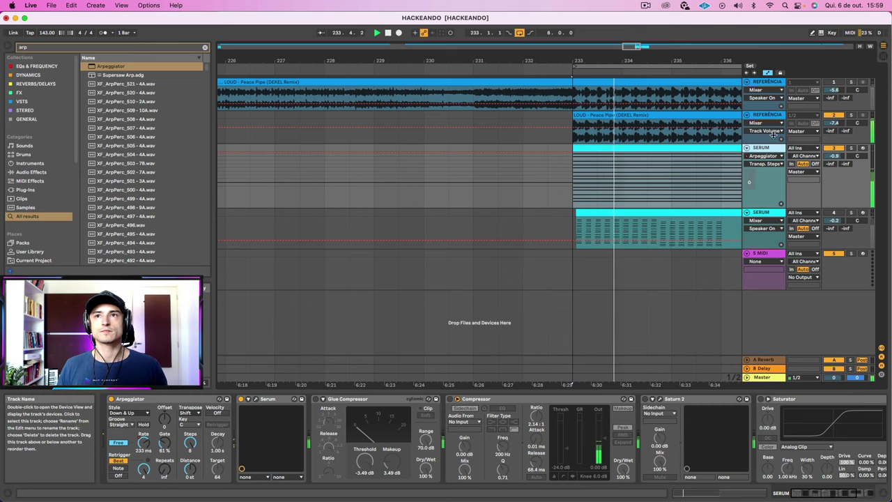
key("space")
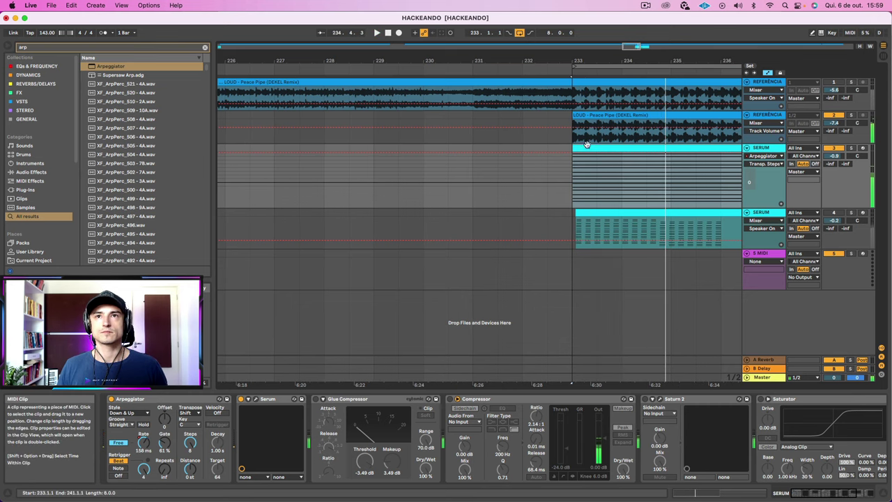
Step: Open the upper SERUM clip's notes, delete the first chord's highest note, C6, and listen to it
left_click(586, 148)
double_click(585, 147)
left_click_drag(255, 130, 287, 182)
left_click(281, 189)
key("BackSpace")
key("space")
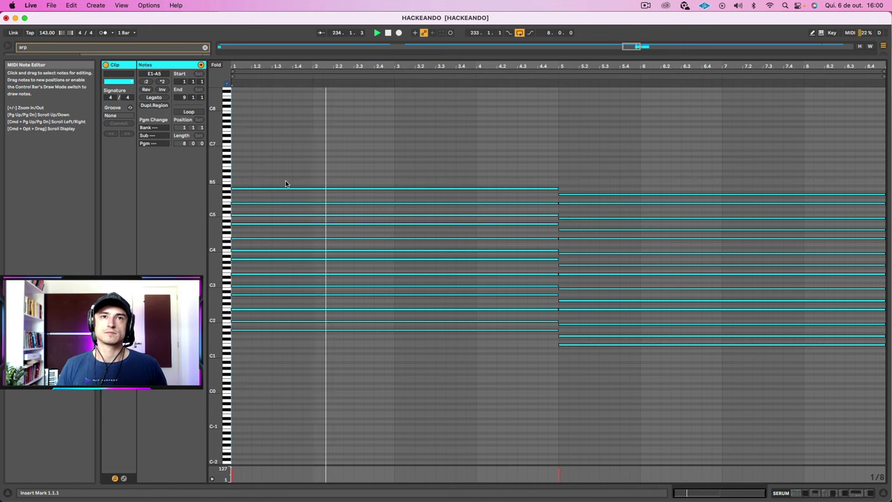
Step: Delete the A5 and E5 notes from the first chord and play it again
key("space")
left_click_drag(288, 182, 291, 206)
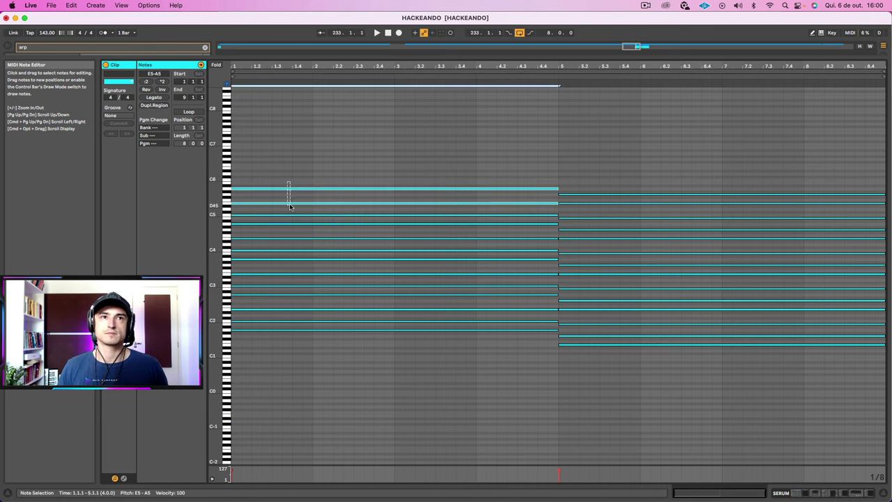
key("BackSpace")
key("space")
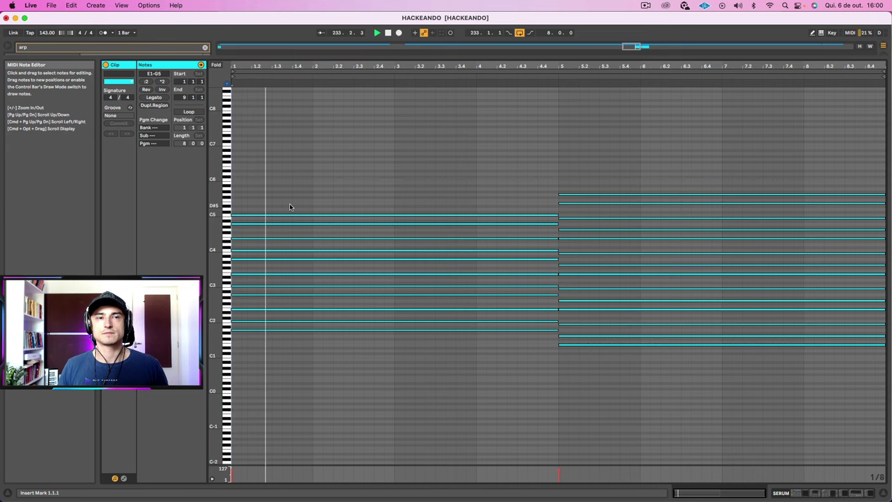
Step: Undo both note deletions in the first chord and replay it
key("super+z")
key("super+z")
key("space")
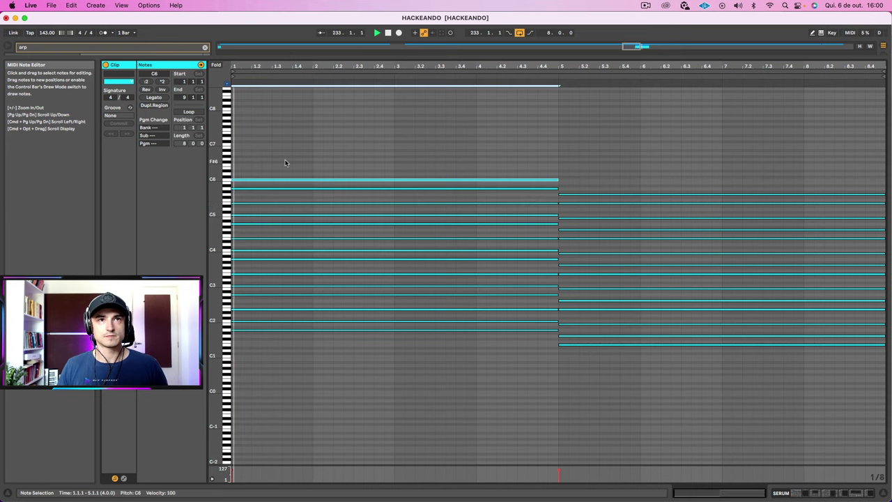
Step: Return to the device chain and compare the arpeggio with the first REFERÊNCIA track by soloing and unsoloing that track
key("shift+Tab")
scroll(394, 184, "right", 4)
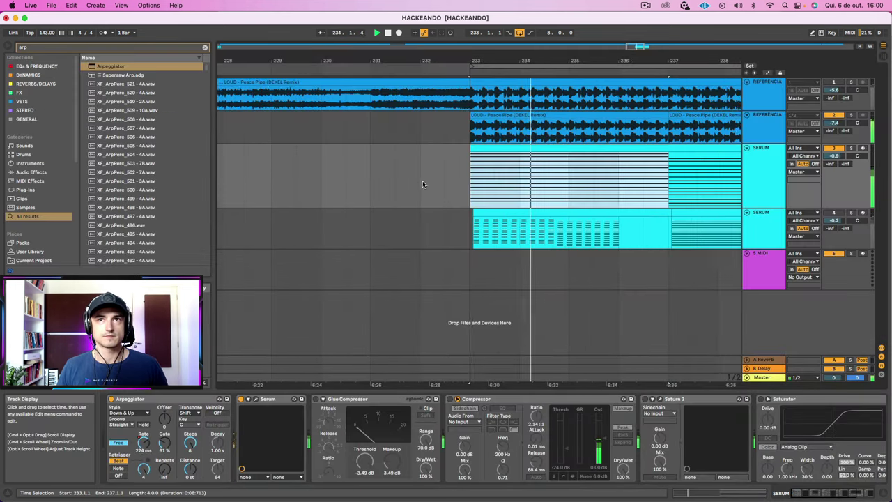
left_click(851, 82)
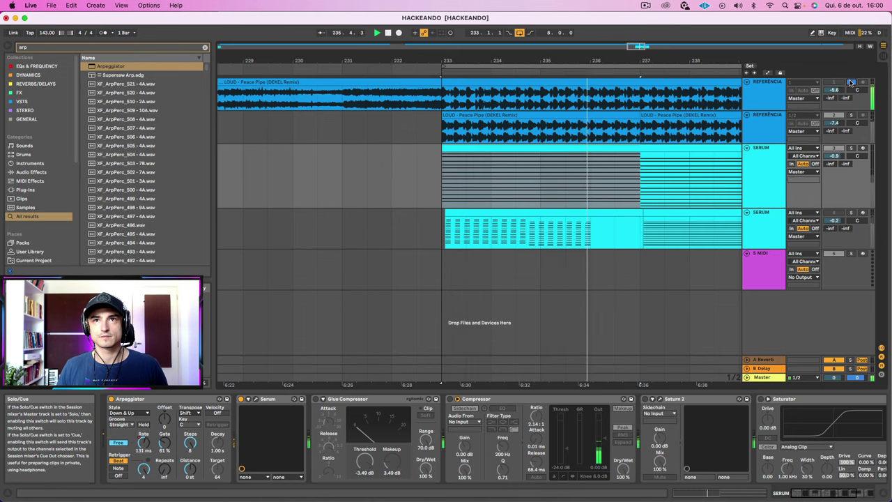
left_click(851, 82)
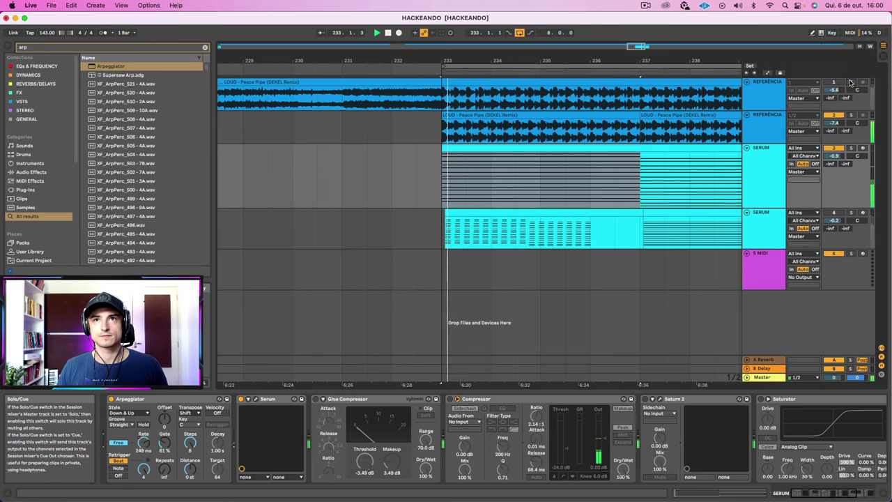
Step: Activate the Glue Compressor on the upper SERUM track and replay the arpeggio from bar 233
left_click(602, 143)
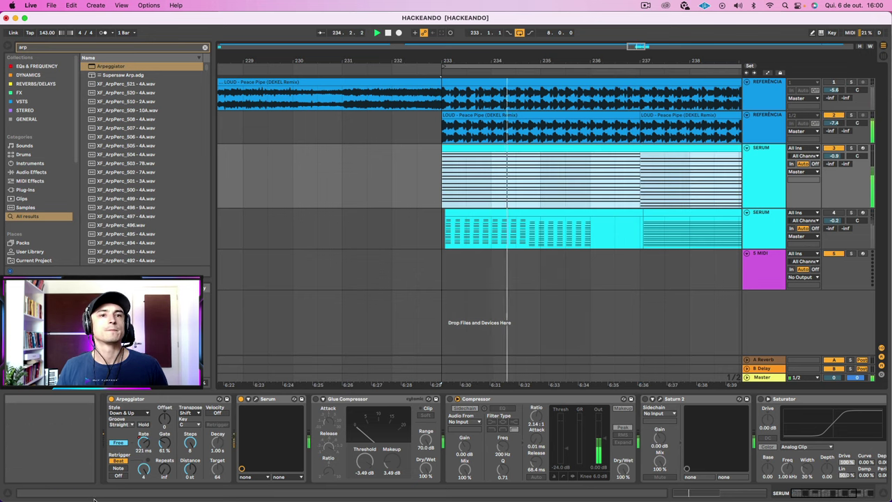
key("space")
left_click(316, 399)
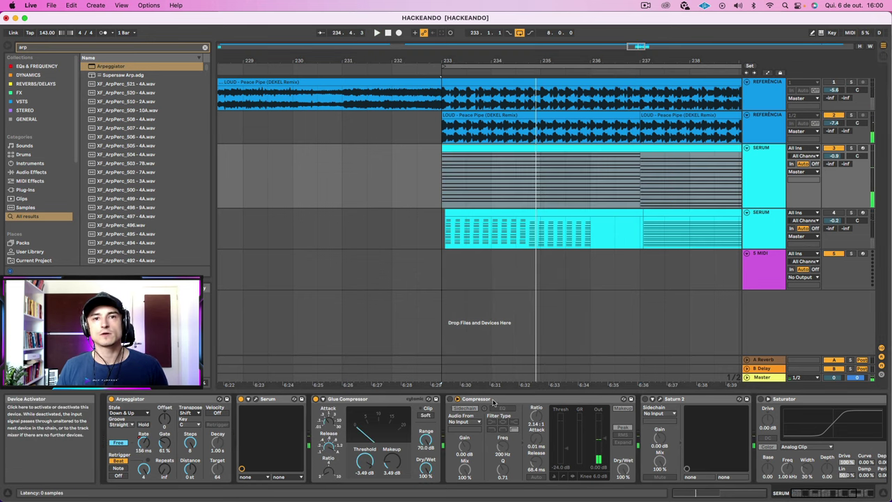
left_click(493, 402)
scroll(376, 439, "right", 5)
key("space")
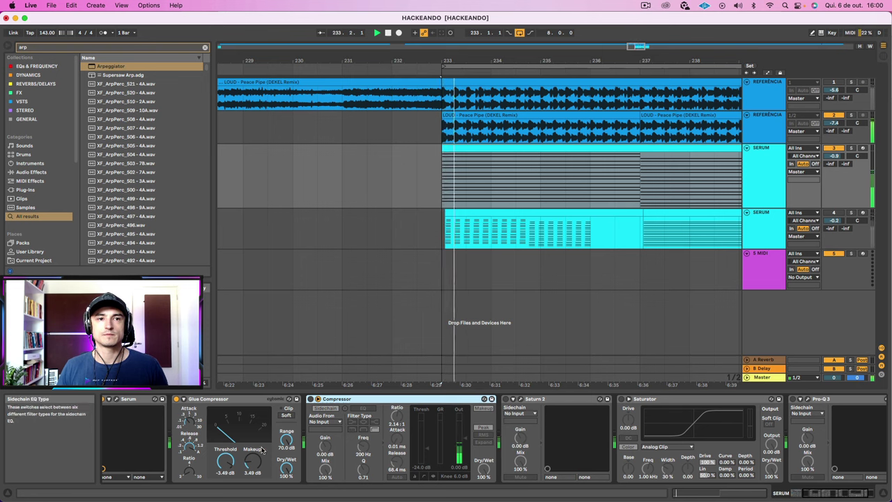
scroll(257, 452, "left", 5)
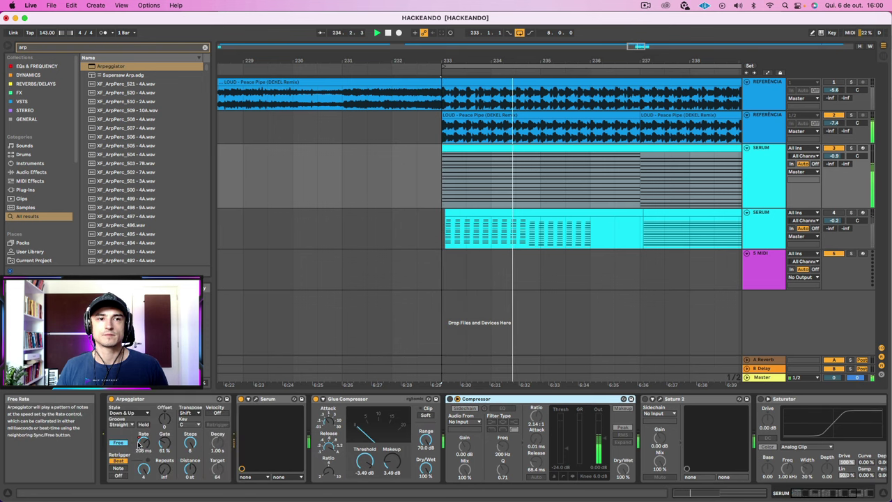
Step: Display the Arpeggiator's Free Rate automation envelope on the upper SERUM track
key("a")
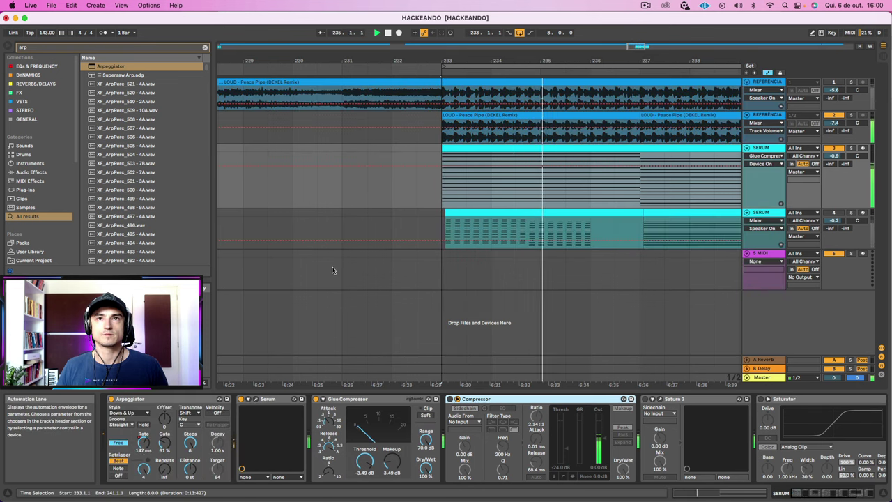
left_click(778, 157)
left_click(763, 171)
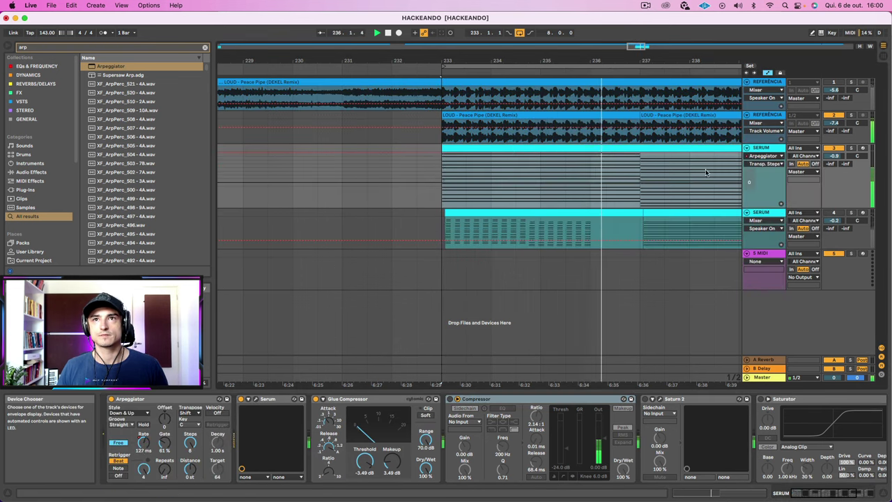
left_click(763, 164)
left_click(760, 220)
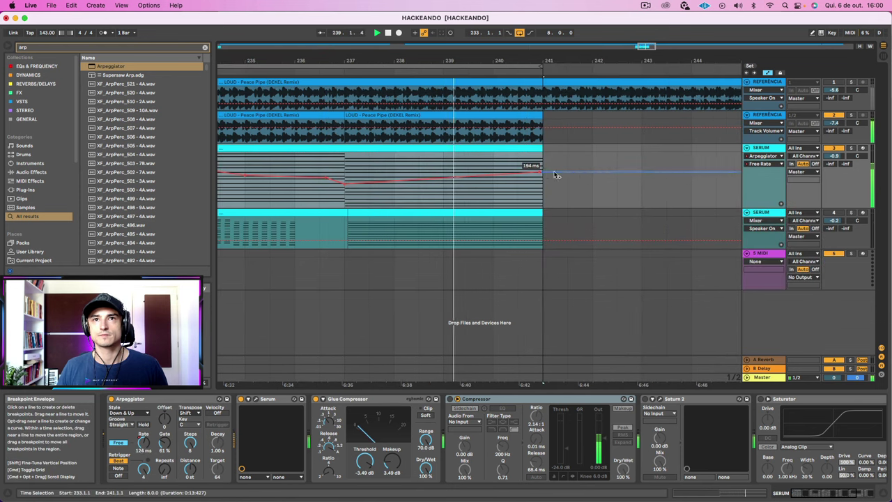
Step: Raise the end of the Free Rate automation slightly at bar 241 and replay the loop from bar 233
scroll(661, 161, "left", 10)
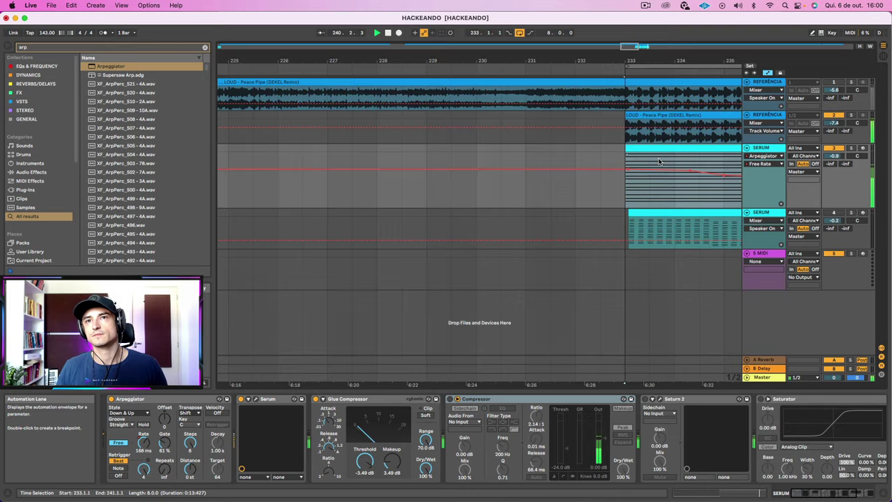
scroll(659, 161, "right", 6)
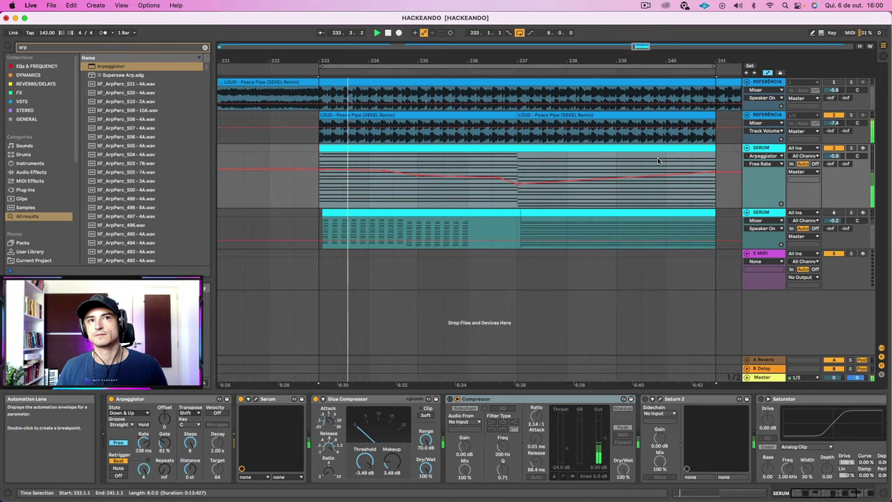
key("space")
left_click_drag(714, 175, 712, 167)
key("space")
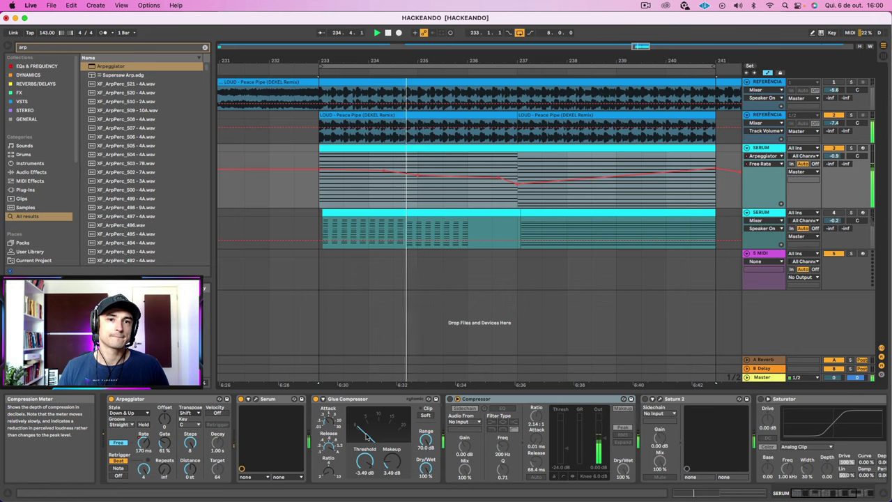
Step: Set the Glue Compressor threshold to -10.8 dB, and activate the Compressor with its sidechain off and threshold at -18.7 dB
left_click_drag(363, 461, 364, 479)
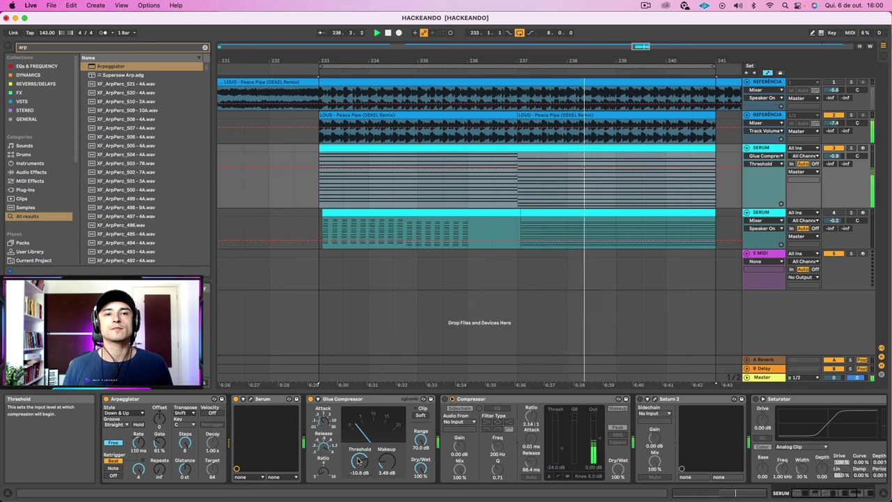
left_click(485, 398)
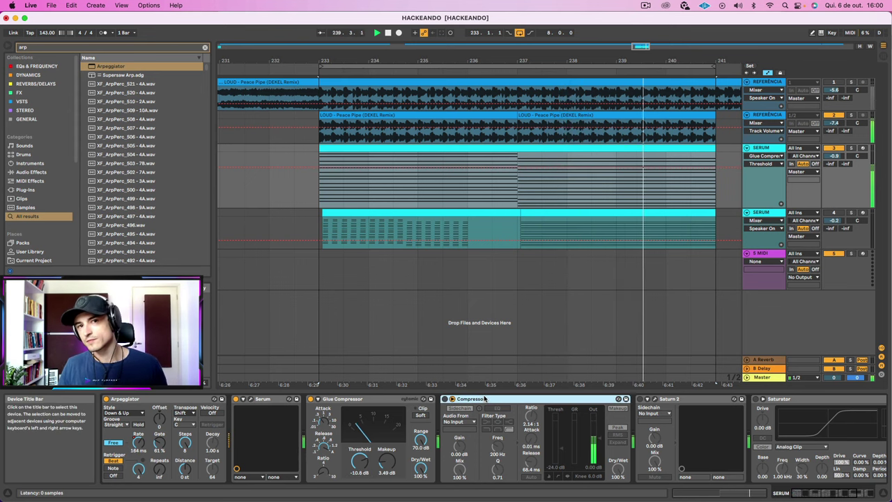
left_click(451, 399)
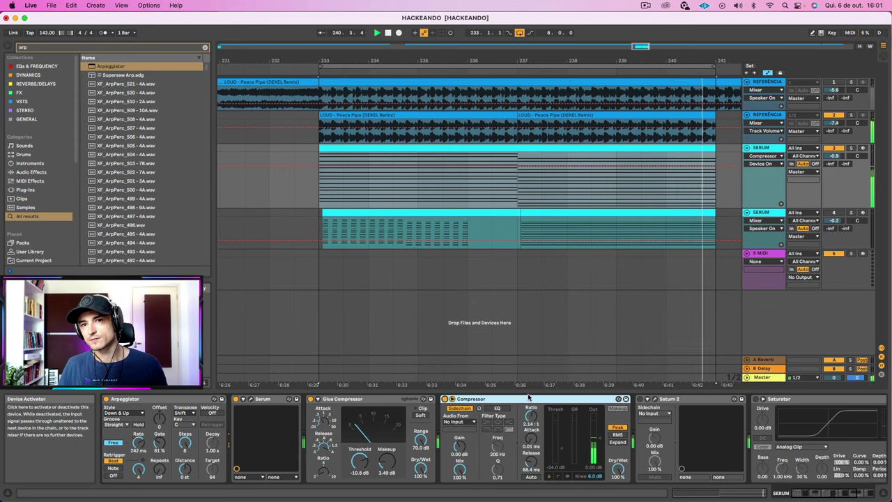
left_click(460, 408)
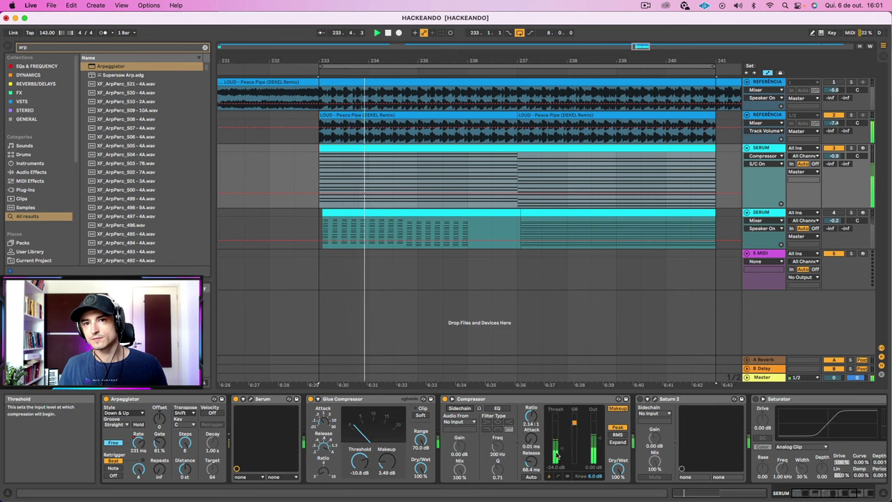
left_click_drag(562, 451, 562, 455)
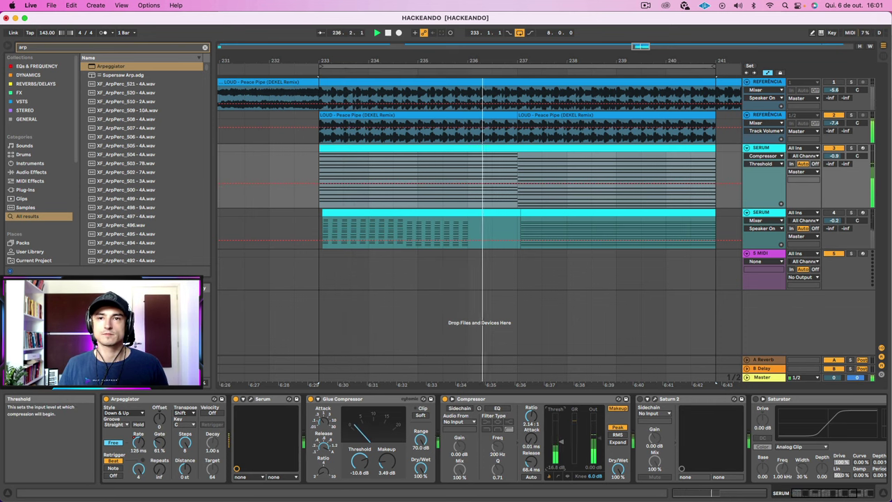
Step: Activate Saturn 2, Saturator and Pro-Q 3 on the upper SERUM track while replaying the arpeggio
left_click(640, 399)
scroll(650, 400, "right", 5)
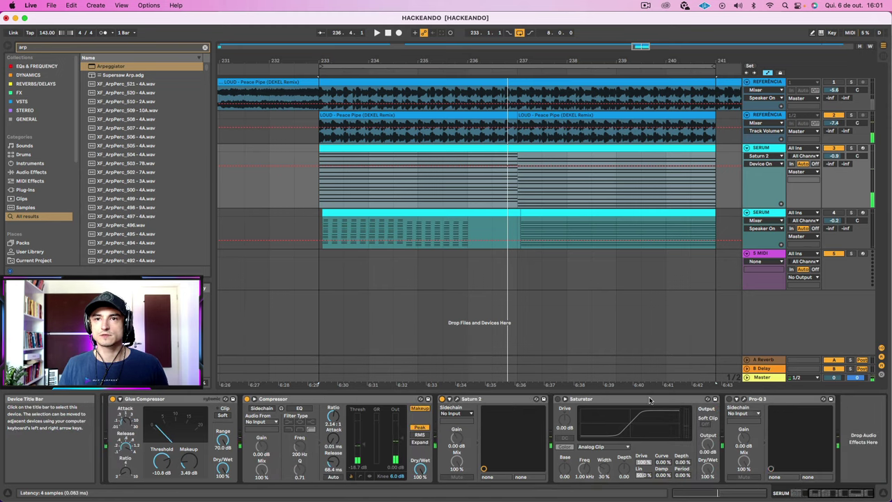
left_click(557, 400)
key("space")
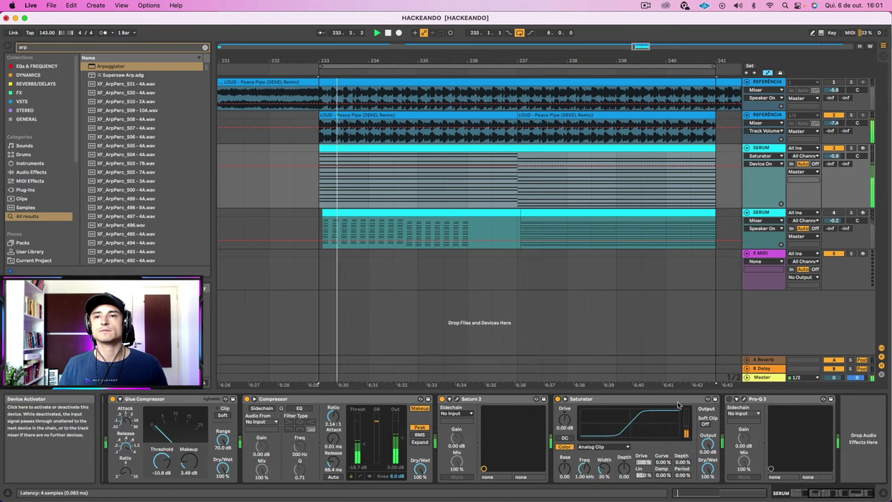
left_click(729, 399)
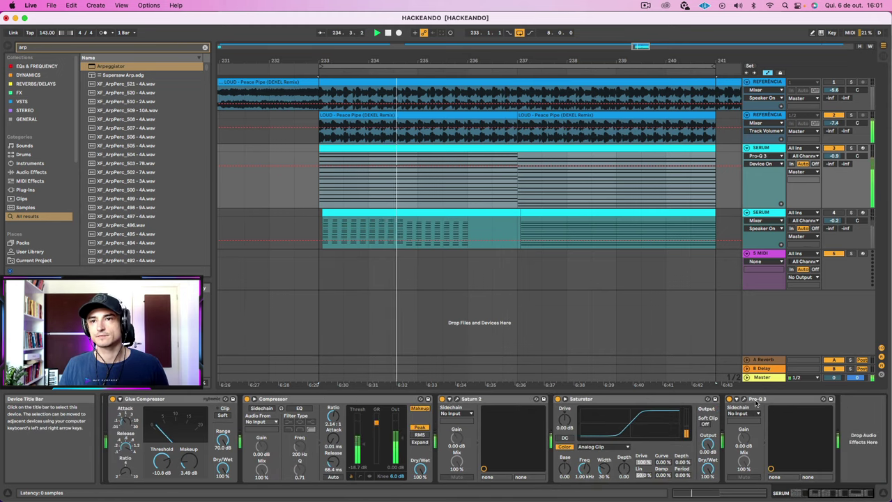
Step: Compare the processed arpeggio with the first REFERÊNCIA track by soloing it, playing it and unsoloing it
key("space")
left_click(852, 82)
key("space")
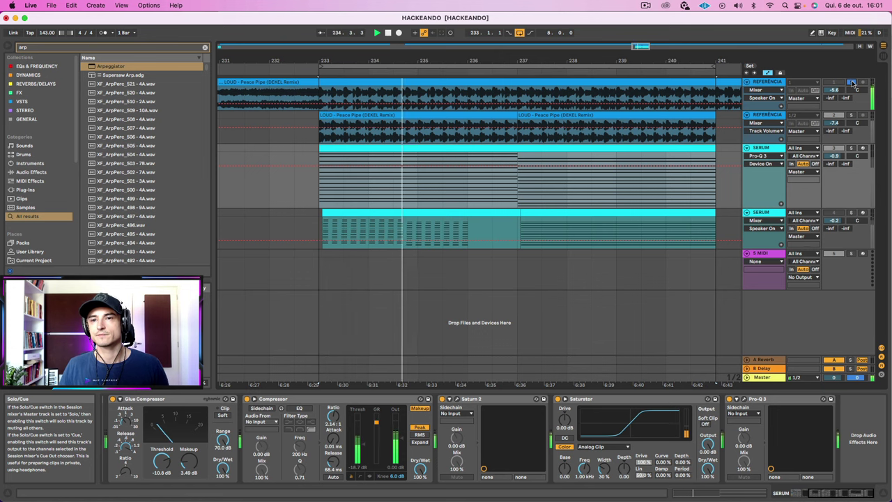
key("space")
left_click(852, 82)
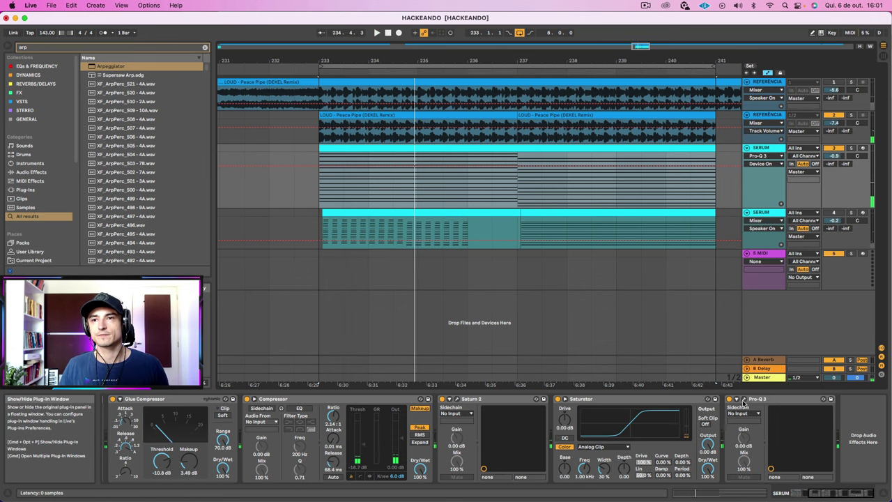
Step: Add an 18 dB/oct low cut in Pro-Q 3 and move its cutoff just above the narrow 244 Hz band during playback
left_click(743, 400)
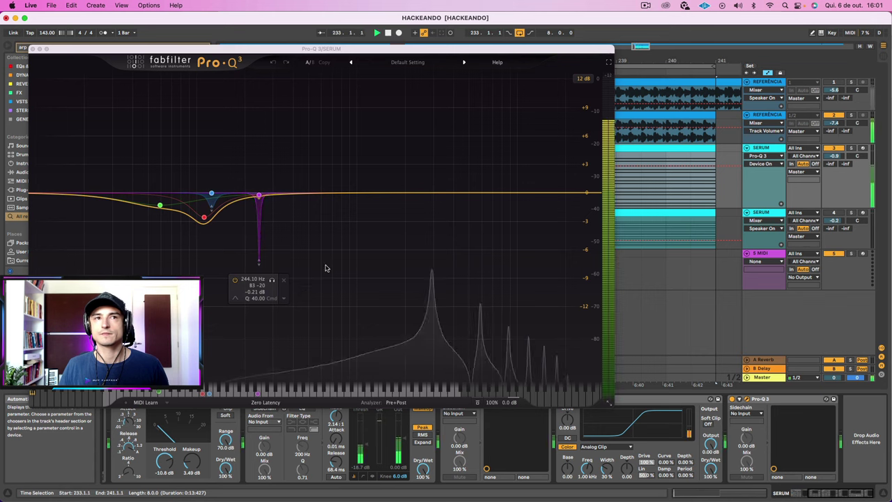
key("space")
left_click(36, 192)
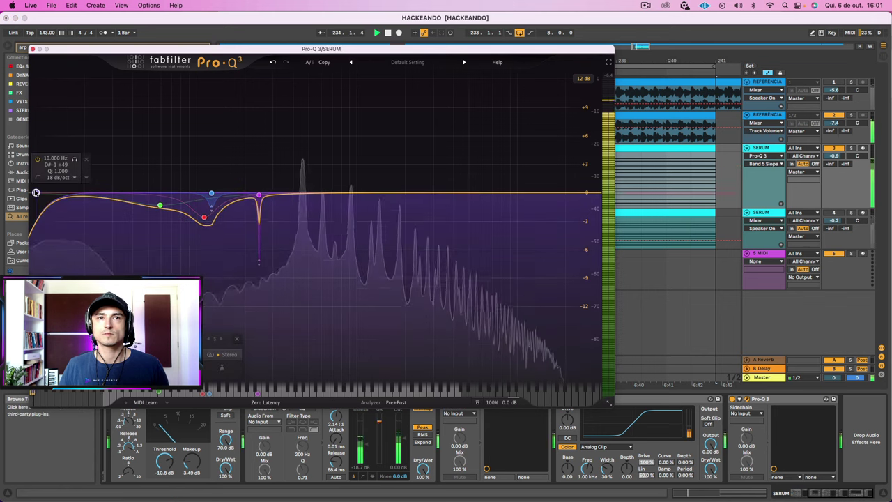
left_click_drag(36, 192, 275, 189)
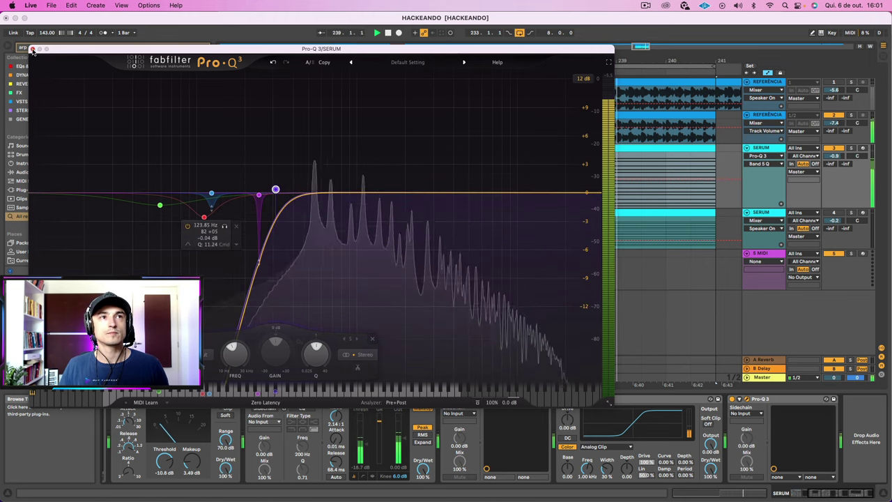
Step: Close the Pro-Q 3 window and listen to the soloed first REFERÊNCIA track against the equalized arpeggio
left_click(32, 50)
left_click(852, 82)
key("space")
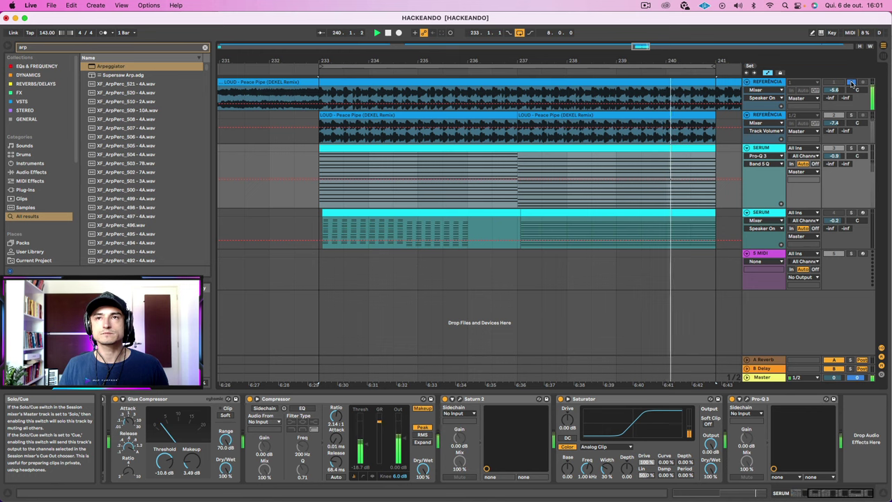
Step: Search the browser for "auto pan" and add Auto Pan after Pro-Q 3 on the upper SERUM track
left_click(168, 48)
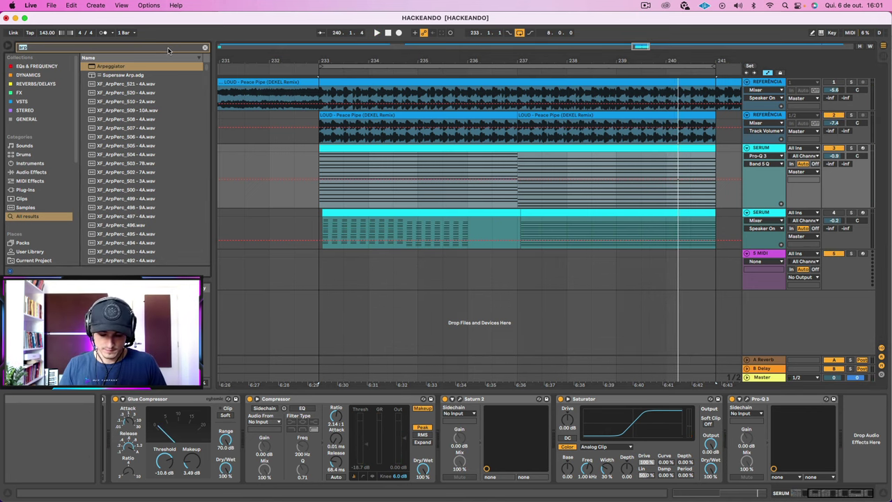
type("auto")
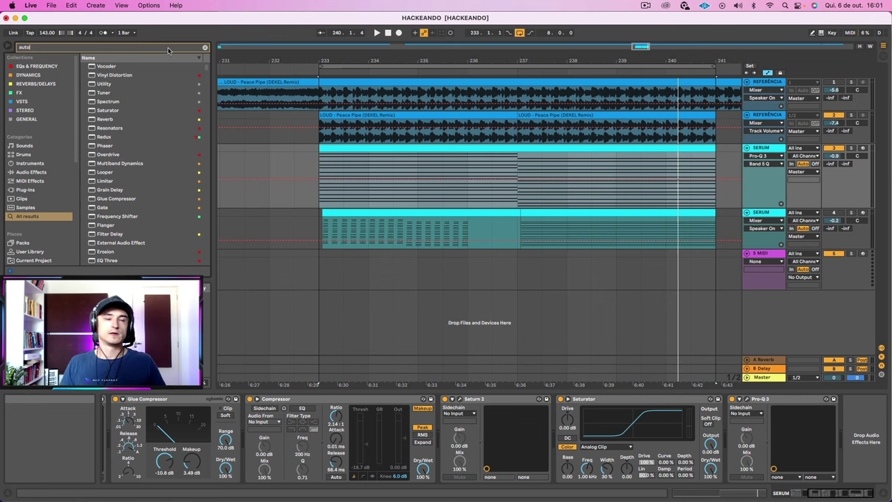
type(" pan")
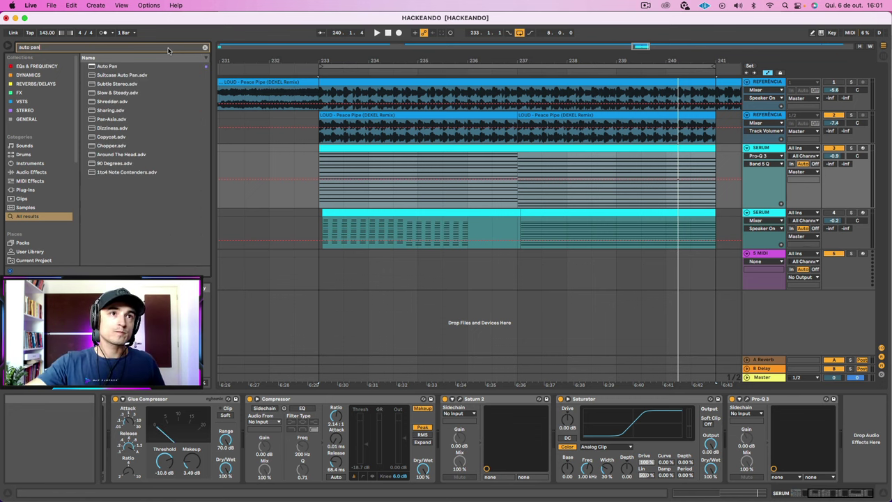
left_click(123, 75)
left_click(120, 67)
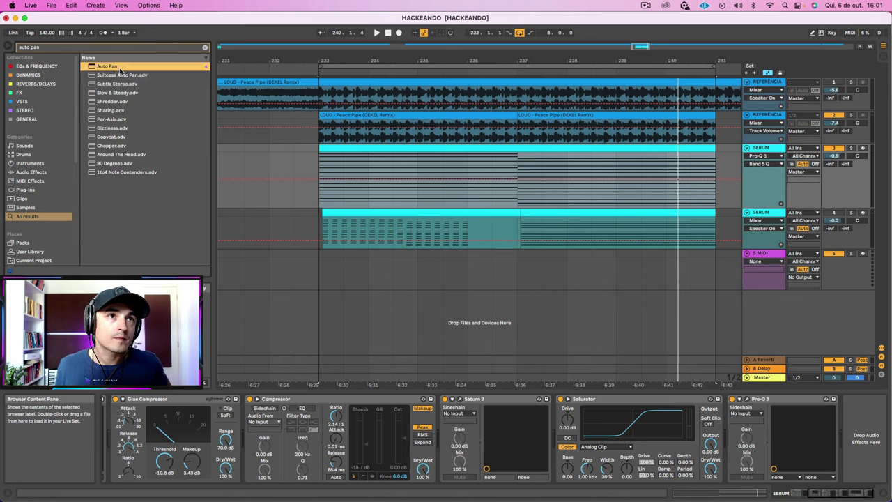
left_click_drag(108, 68, 844, 426)
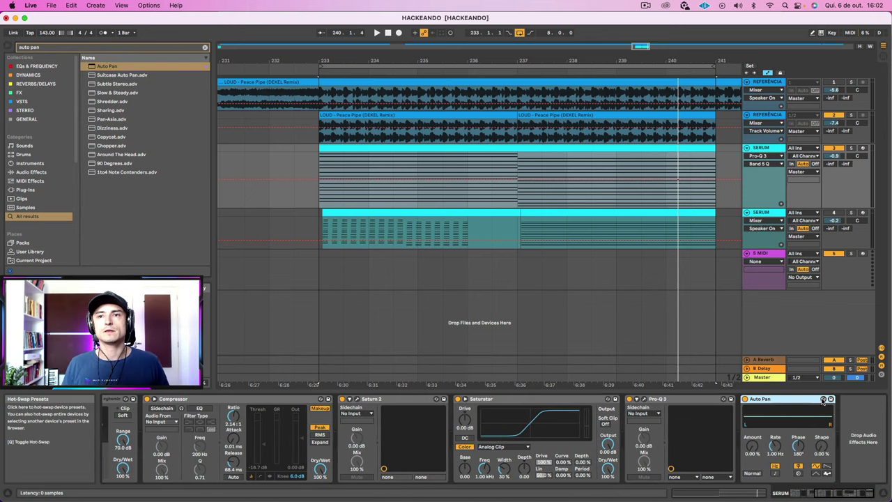
Step: Set the Auto Pan amount to 87.5% and its rate to 0.34 Hz while the arpeggio plays
left_click_drag(753, 446, 753, 442)
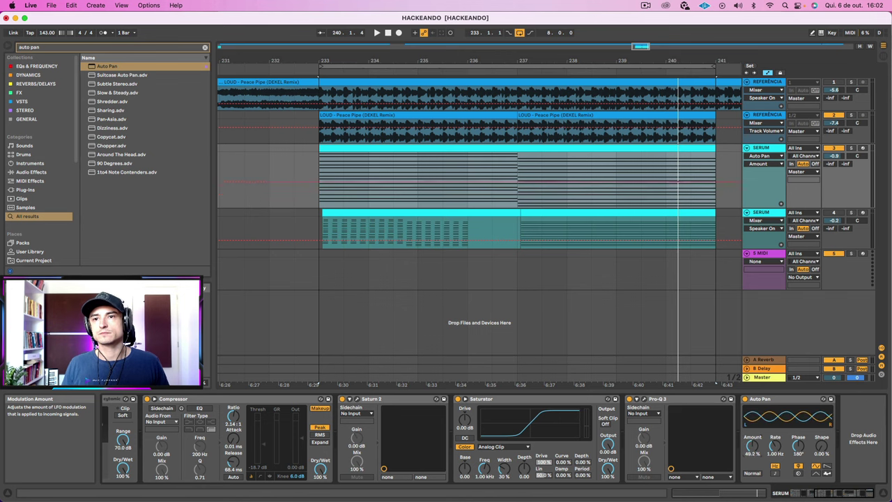
key("space")
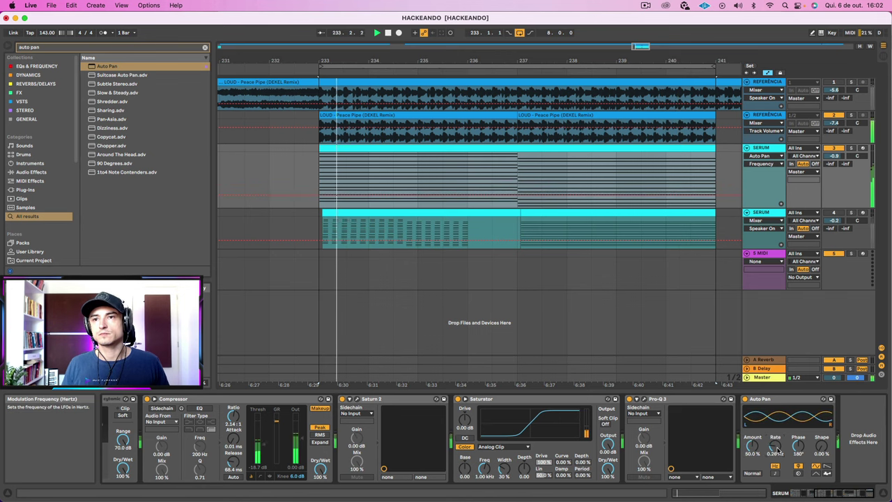
left_click_drag(753, 447, 752, 438)
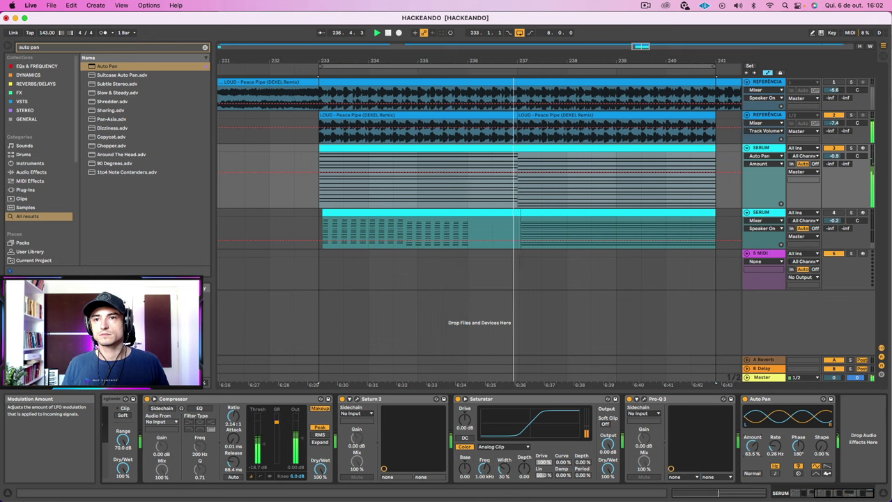
mouse_move(775, 446)
left_mouse_down()
mouse_move(775, 433)
mouse_move(753, 438)
mouse_move(752, 449)
mouse_move(775, 447)
mouse_move(775, 455)
left_mouse_up()
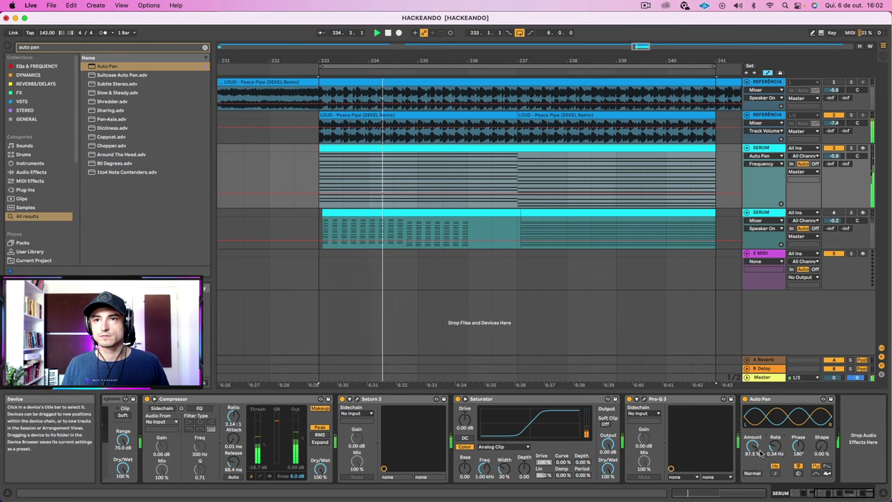
Step: Compare the panned arpeggio with the first REFERÊNCIA track by toggling that track's solo and replaying from bar 233
left_click(850, 83)
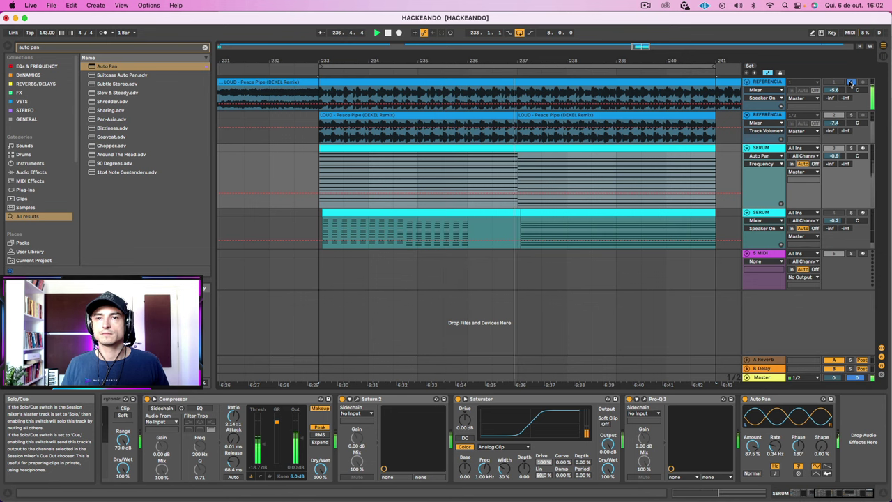
key("space")
left_click(850, 83)
key("space")
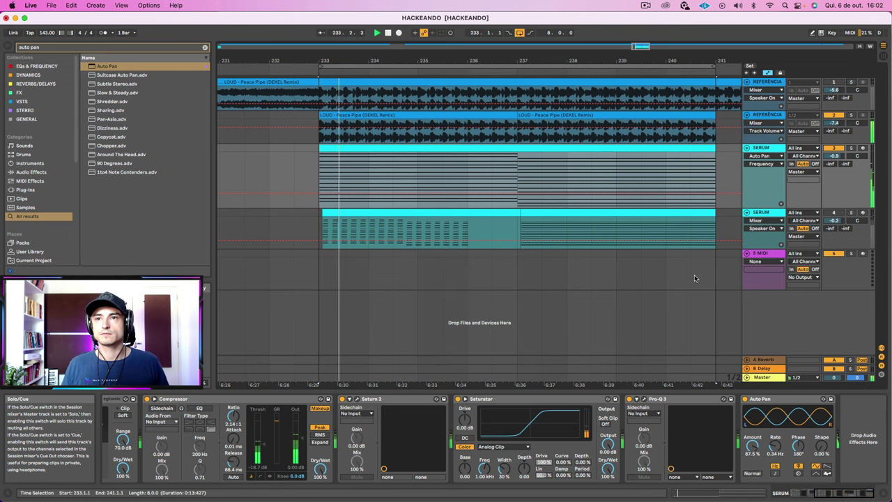
Step: Slow the Auto Pan rate to 0.13 Hz and set its shape to 23.0%
left_click(752, 447)
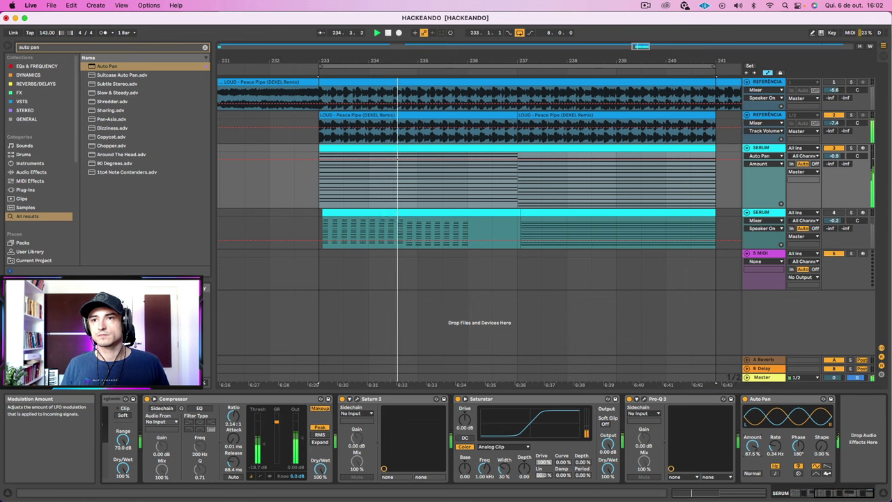
left_click_drag(775, 446, 775, 463)
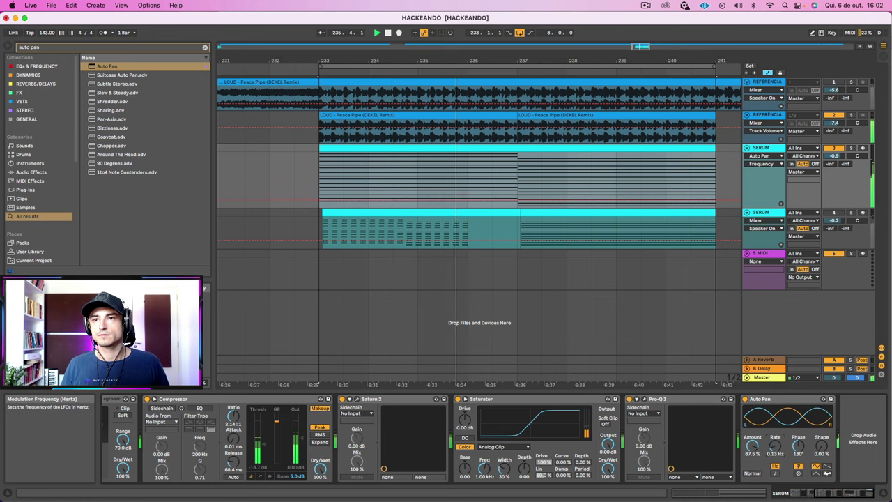
left_click_drag(822, 446, 822, 436)
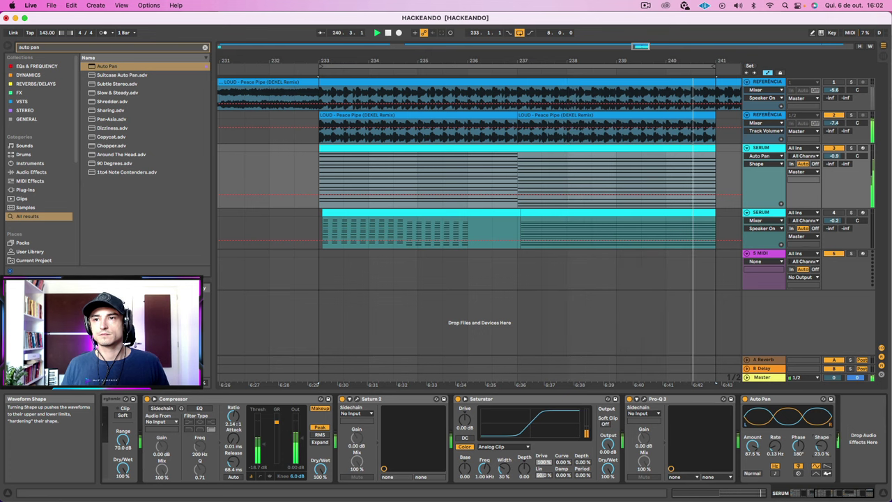
left_click(788, 399)
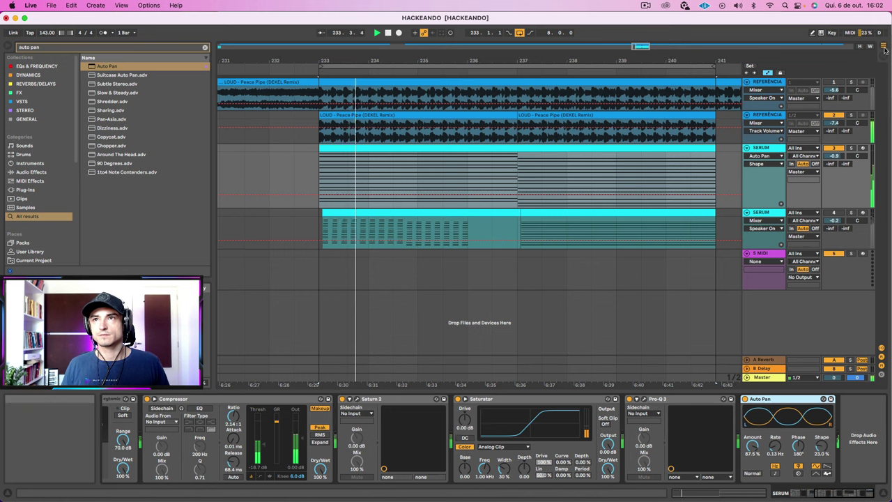
Step: Compare the slower-panned arpeggio with the first REFERÊNCIA track by toggling that track's solo and restarting playback from bar 233
left_click(850, 82)
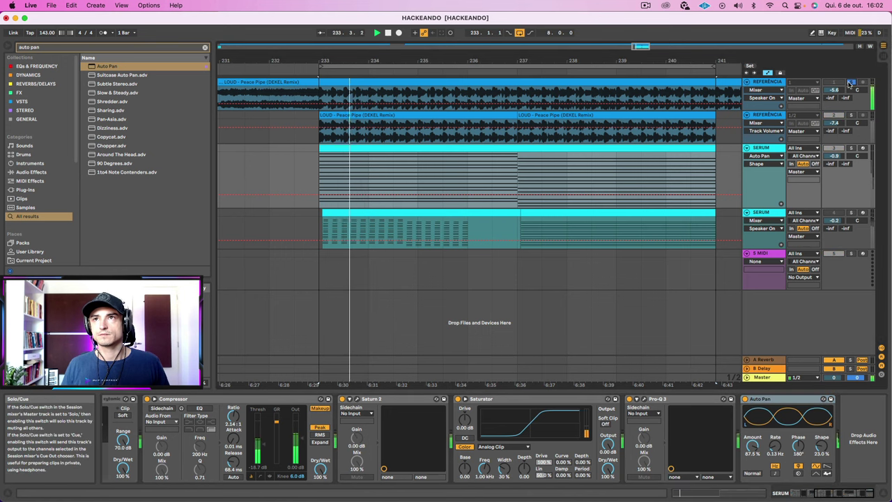
key("space")
key("space")
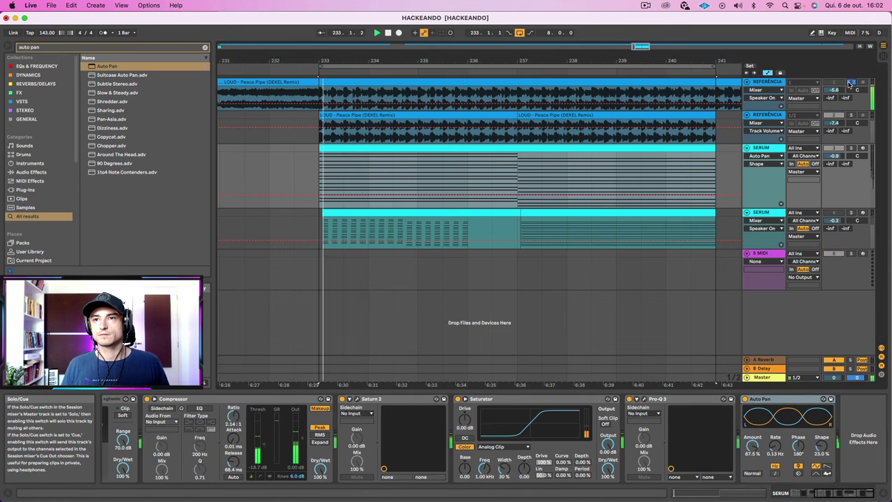
left_click(850, 83)
key("space")
key("space")
Step: Open Serum on the upper SERUM track, switch its filter to MG Low 18 and try out the cutoff and resonance during playback
left_click(764, 130)
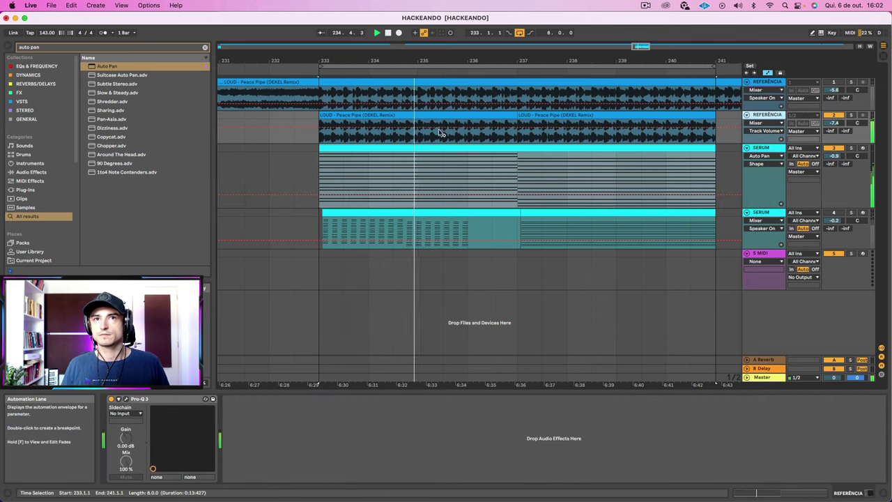
left_click(422, 148)
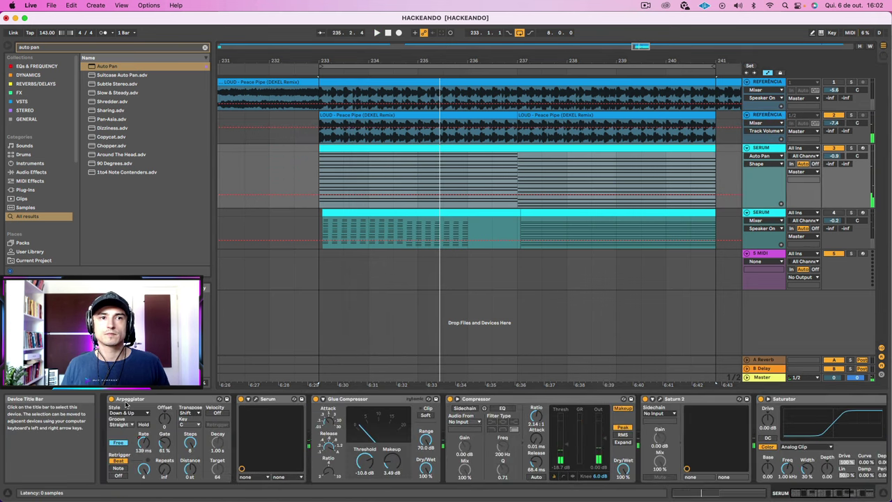
left_click(260, 399)
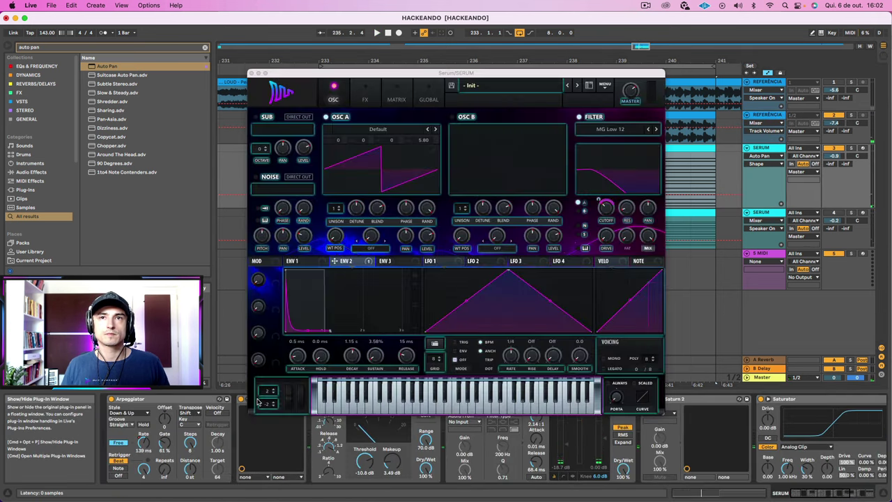
left_click(605, 209)
left_click(656, 129)
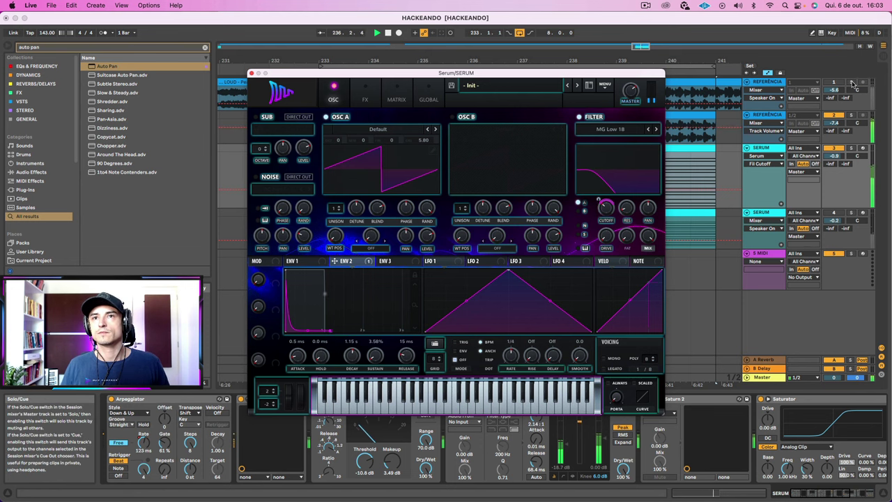
left_click(851, 83)
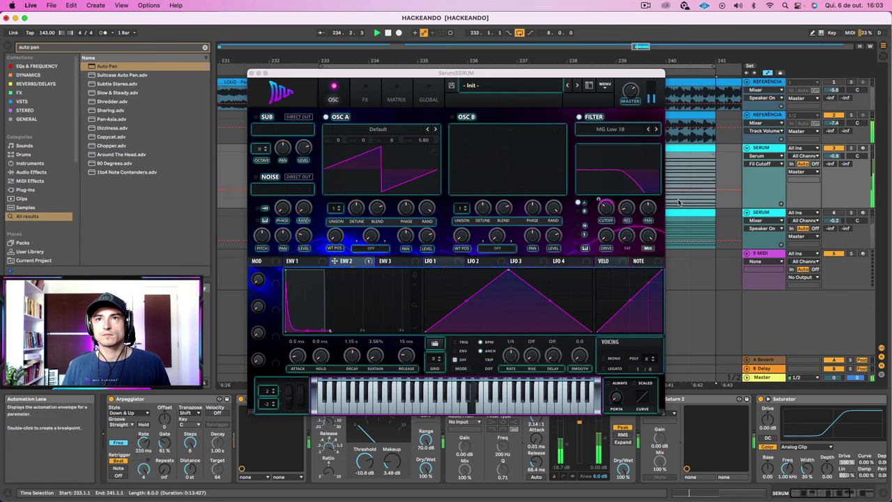
left_click(627, 210)
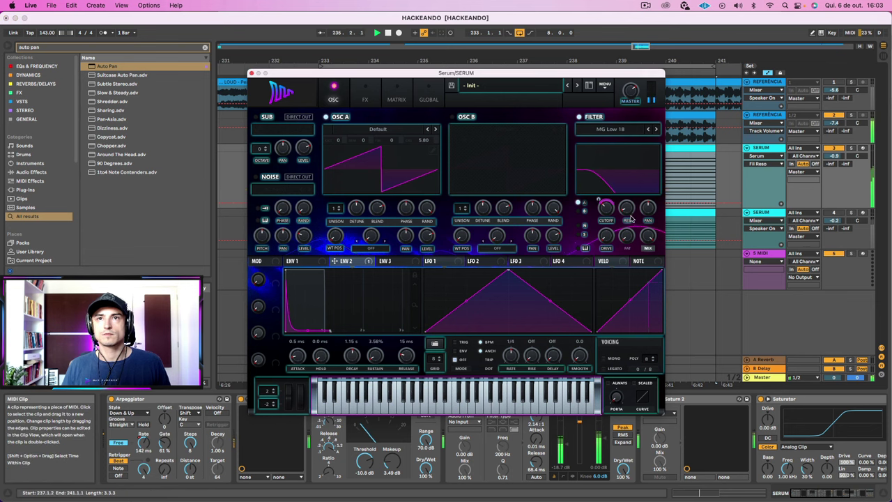
Step: Enable Serum's Hyper/Dimension effect and set the Hyper mix to 20%
left_click(365, 95)
left_click(258, 119)
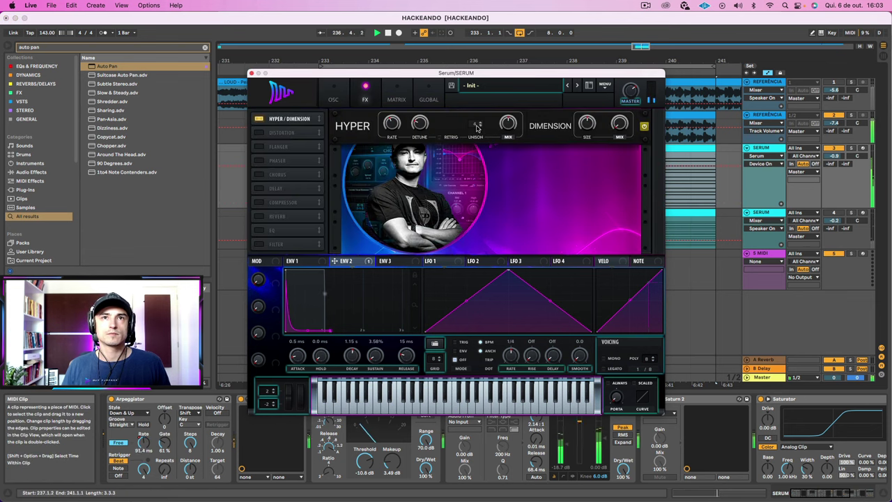
left_click_drag(505, 126, 499, 141)
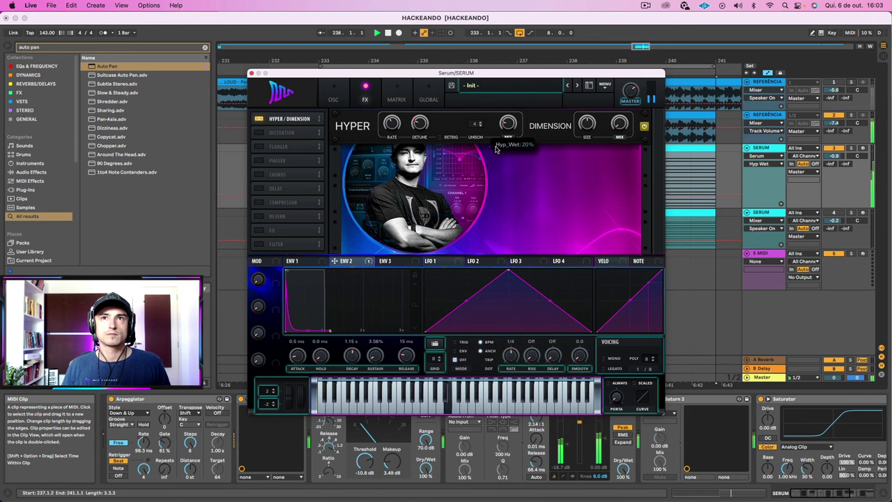
left_click(754, 150)
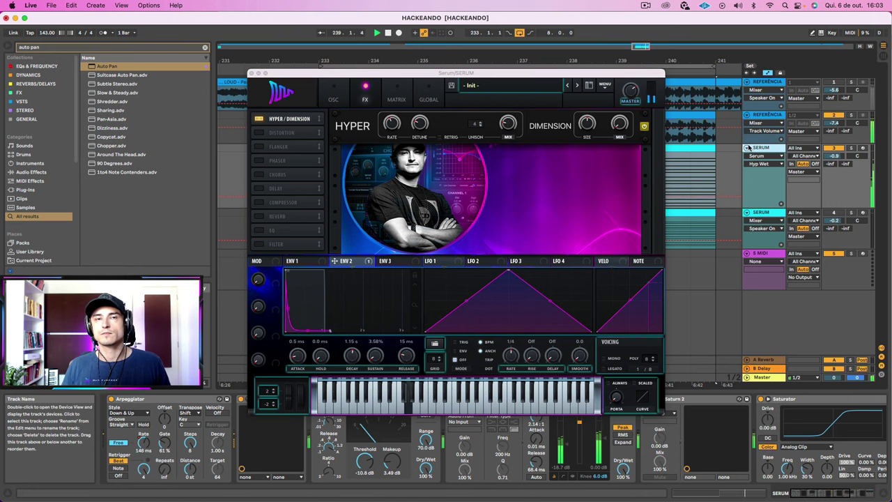
Step: Turn on Serum's Hall reverb with a 12% mix, enable its Delay and close the plug-in window
left_click(259, 217)
left_click_drag(621, 162, 620, 171)
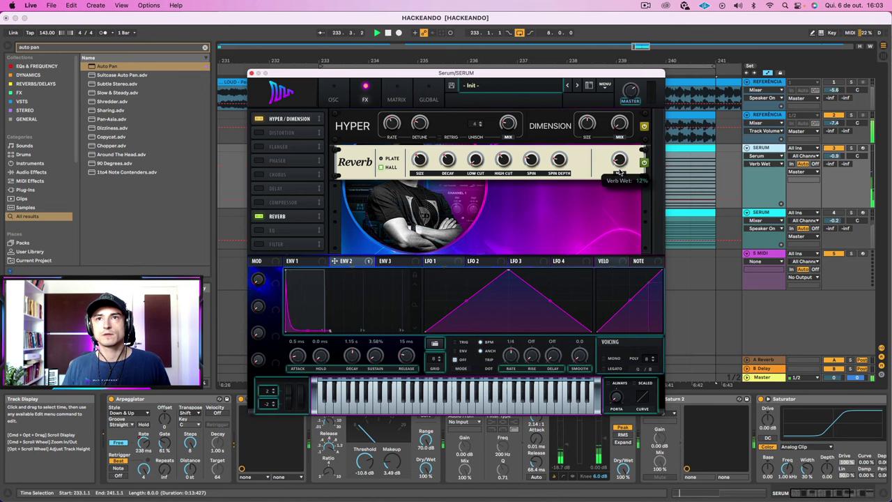
left_click(259, 188)
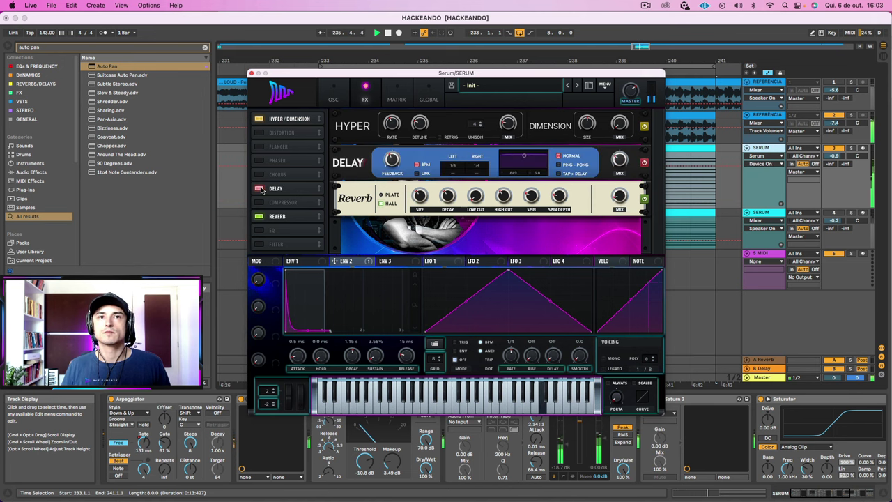
left_click_drag(274, 190, 274, 207)
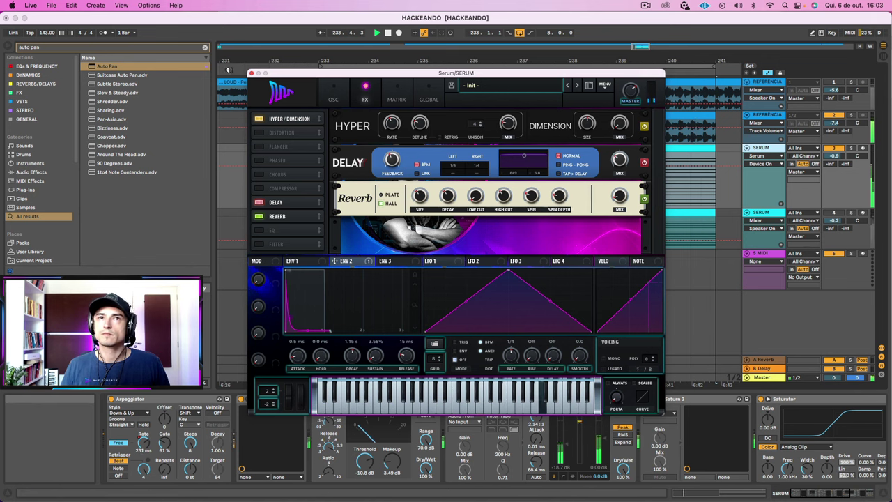
left_click(252, 73)
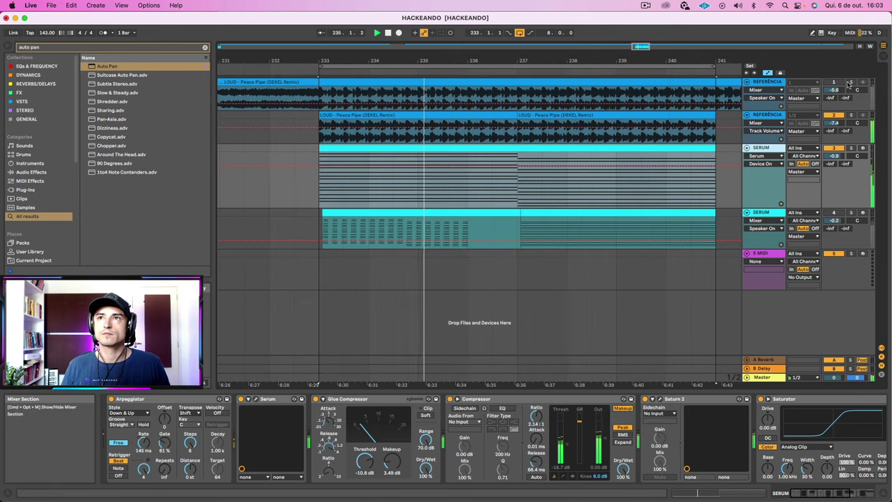
Step: Listen to the first REFERÊNCIA track in solo against the arpeggio with Serum's Hyper, Delay and Reverb effects
left_click(851, 82)
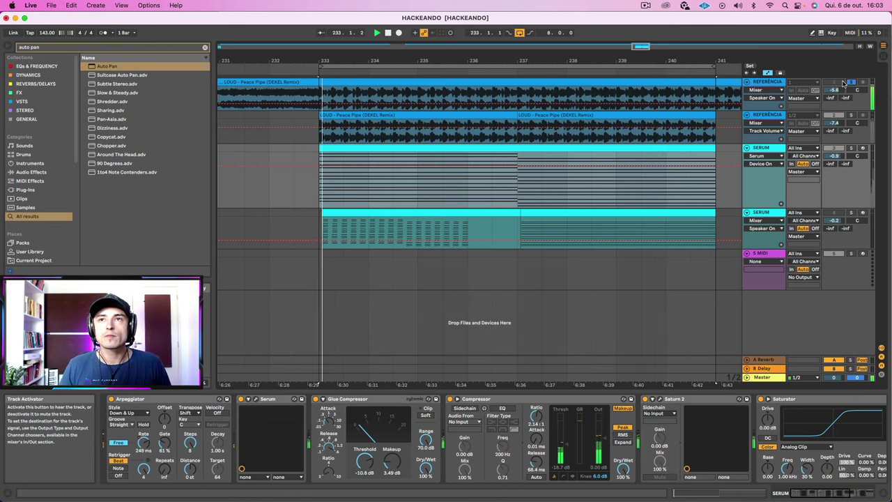
left_click(852, 82)
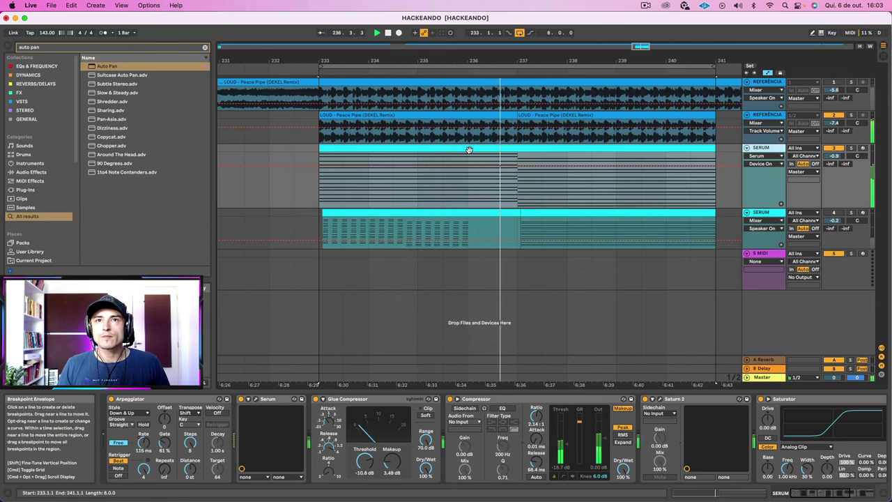
scroll(480, 154, "left", 10)
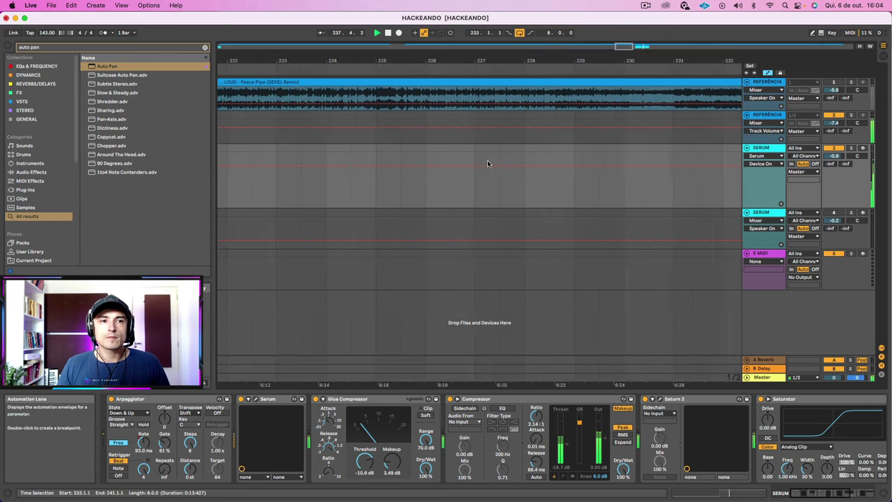
scroll(488, 163, "right", 6)
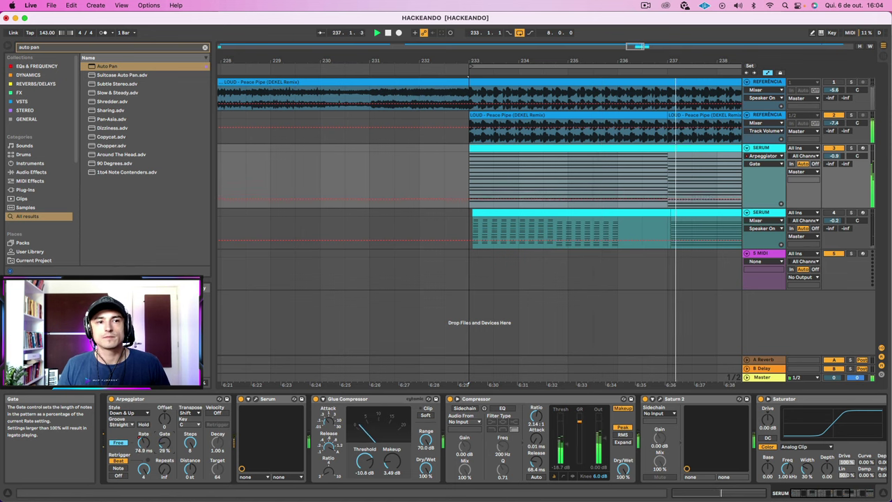
Step: Reopen Serum on the upper SERUM track, set the filter cutoff to 166 Hz and close the plug-in window
left_click(254, 399)
left_click_drag(601, 205, 606, 200)
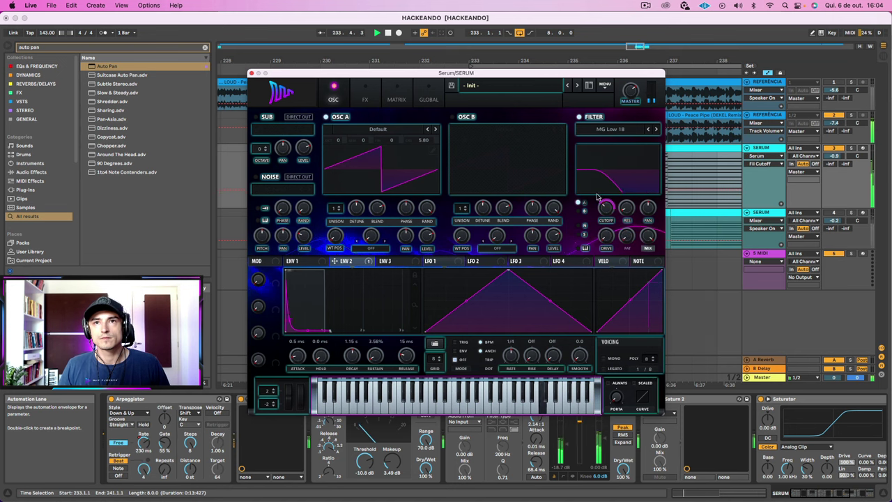
mouse_move(607, 217)
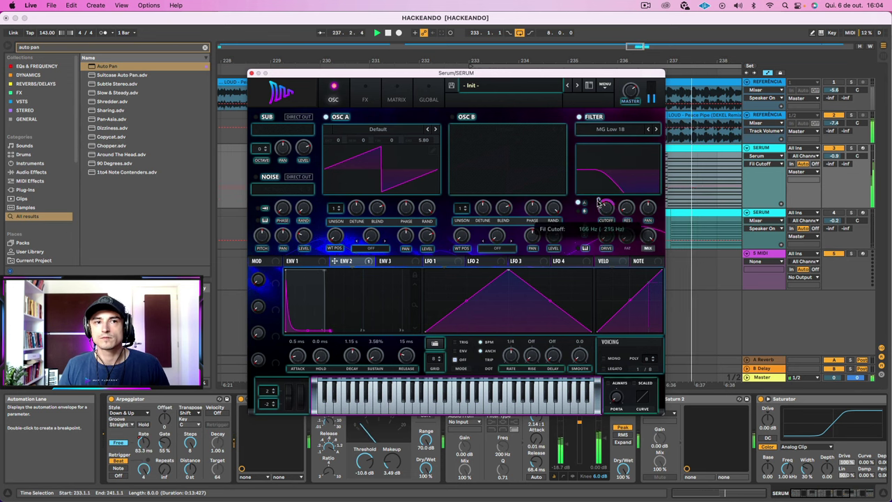
left_click(251, 73)
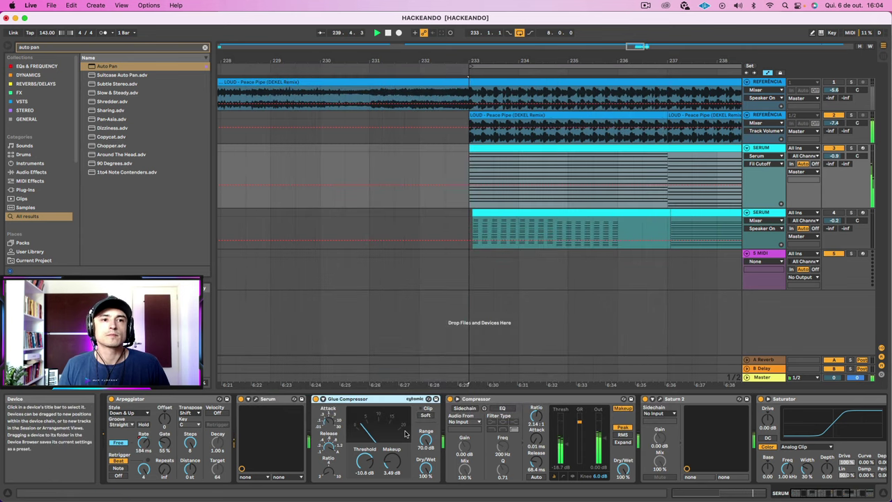
Step: Adjust the Arpeggiator during playback to a 74% gate and a 215 ms free rate, and stop playback
left_click(186, 402)
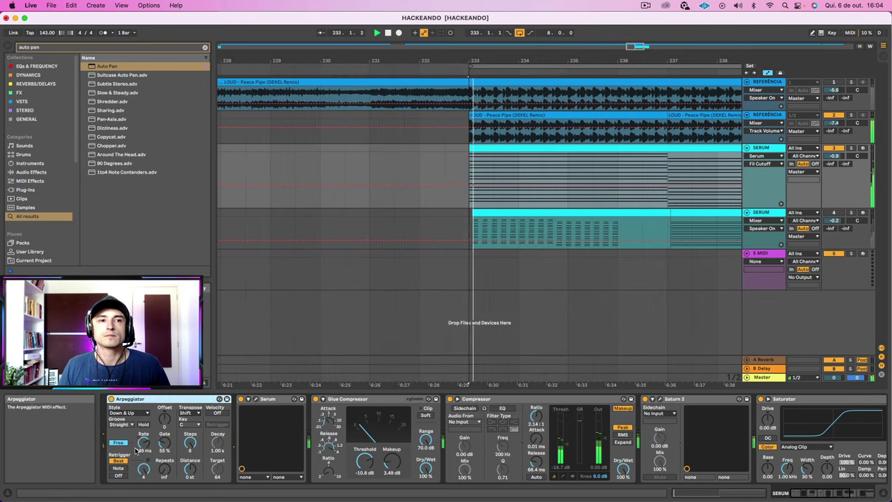
left_click_drag(164, 442, 143, 458)
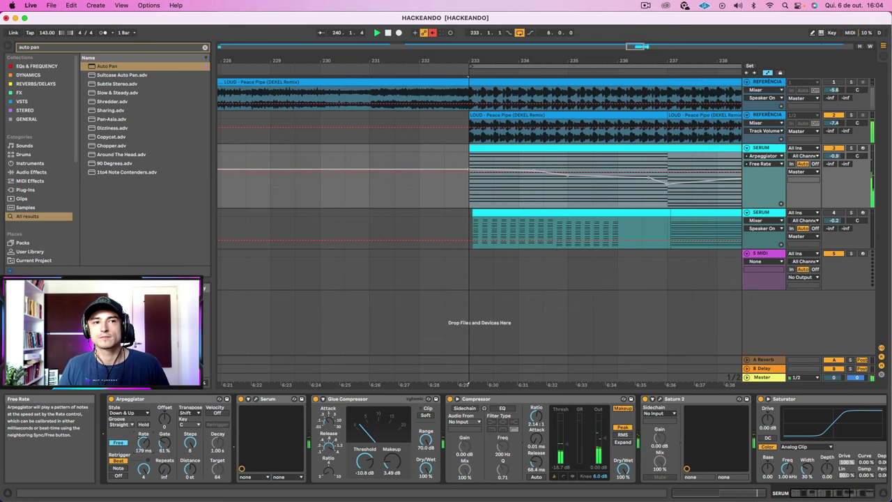
left_click_drag(144, 460, 144, 418)
left_click(152, 451)
left_click(359, 400)
key("space")
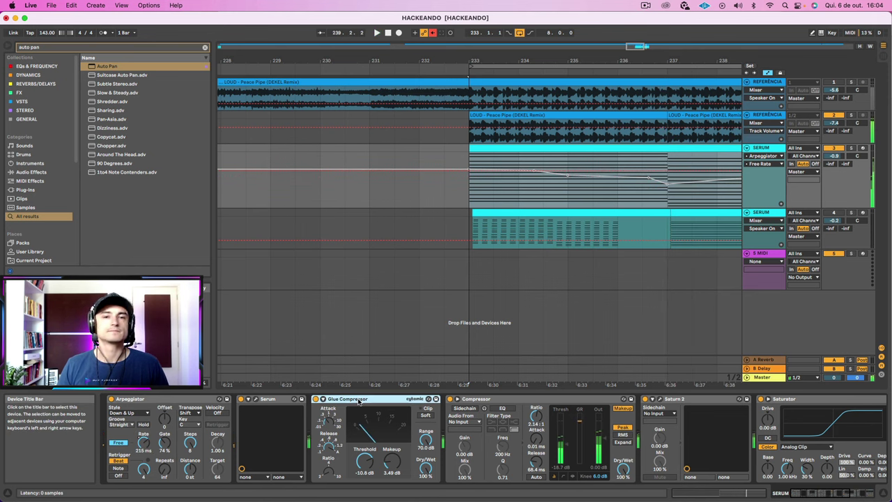
Step: Delete Saturn 2 from the upper SERUM track's device chain and restart playback
scroll(362, 400, "right", 5)
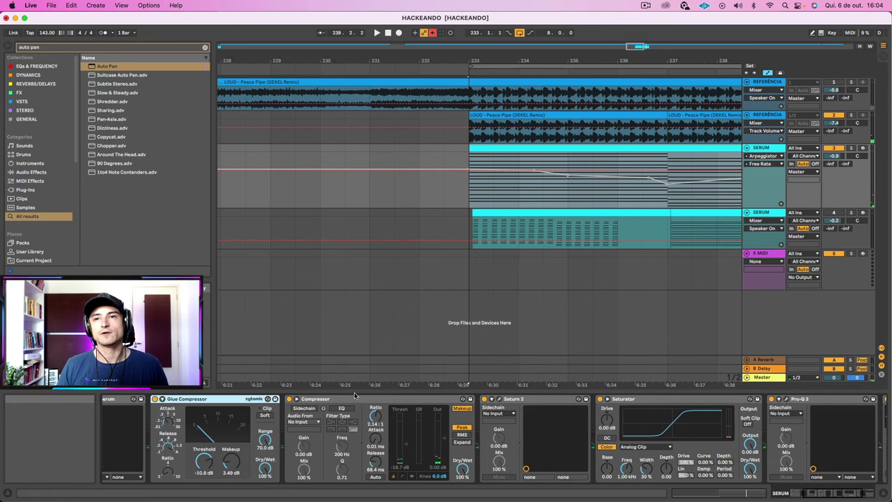
scroll(350, 399, "left", 4)
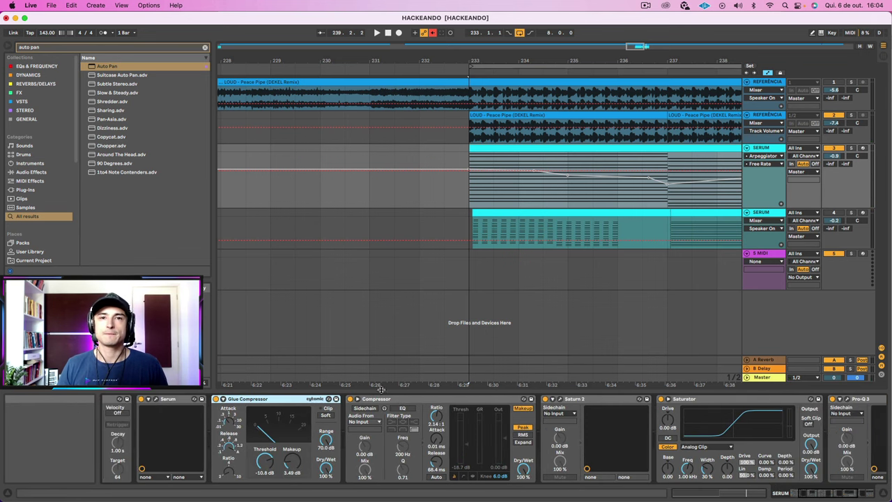
left_click(611, 400)
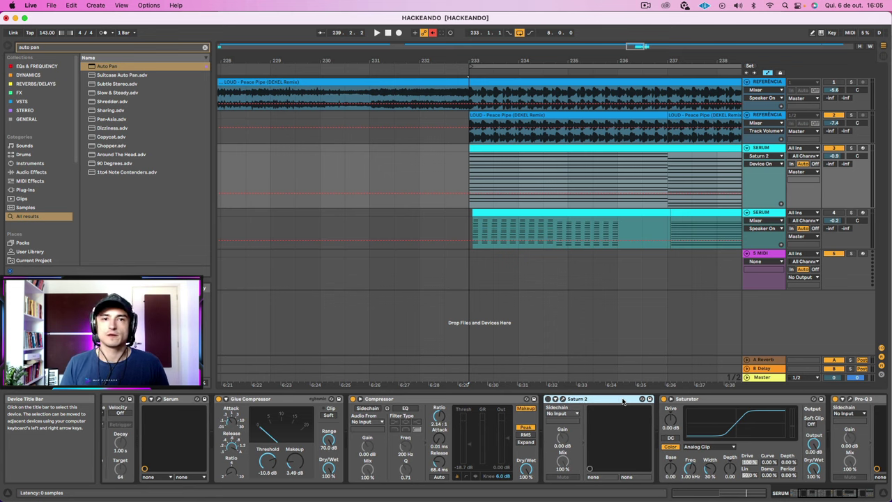
key("Delete")
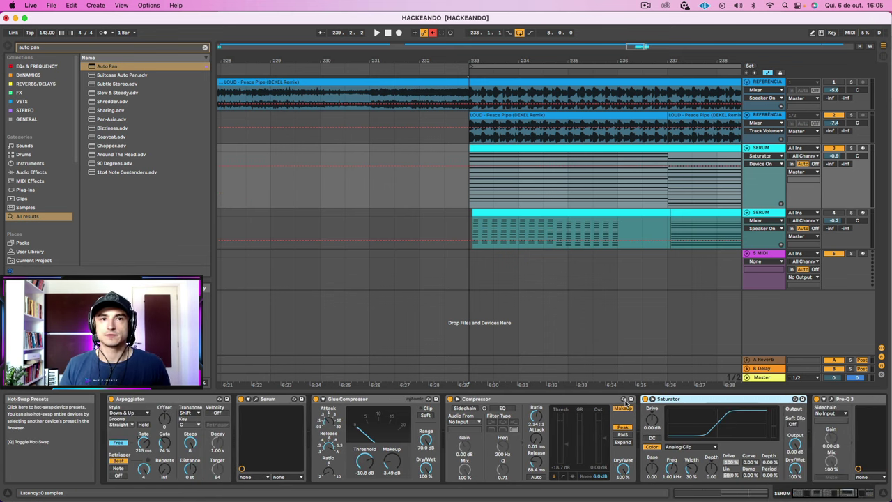
key("space")
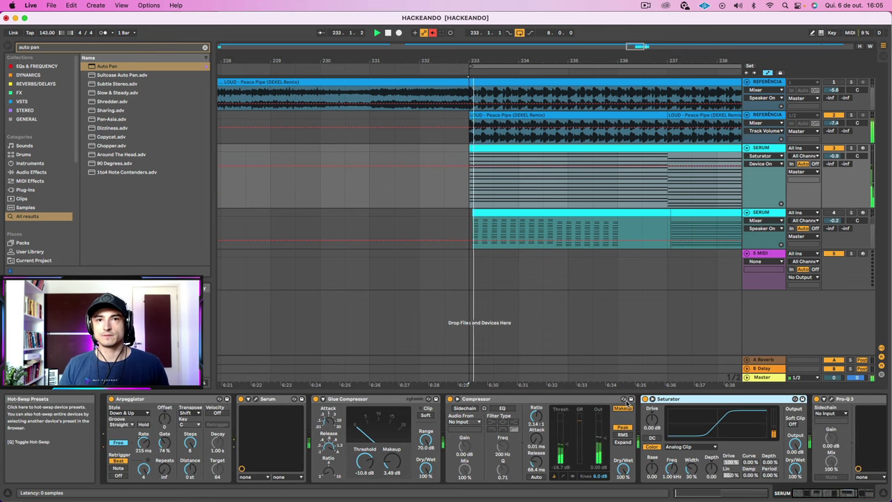
Step: Move Pro-Q 3 behind Auto Pan on the upper SERUM track and delete it from the chain
scroll(627, 403, "right", 5)
left_click(655, 399)
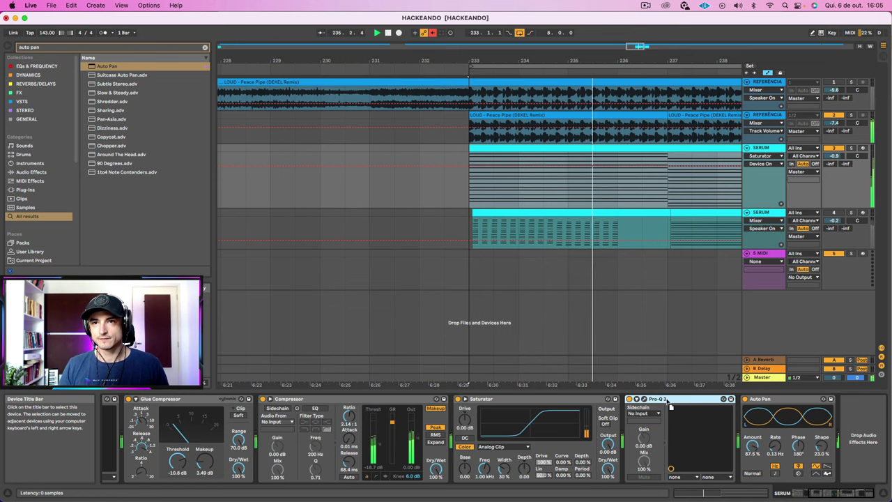
left_click_drag(668, 403, 766, 400)
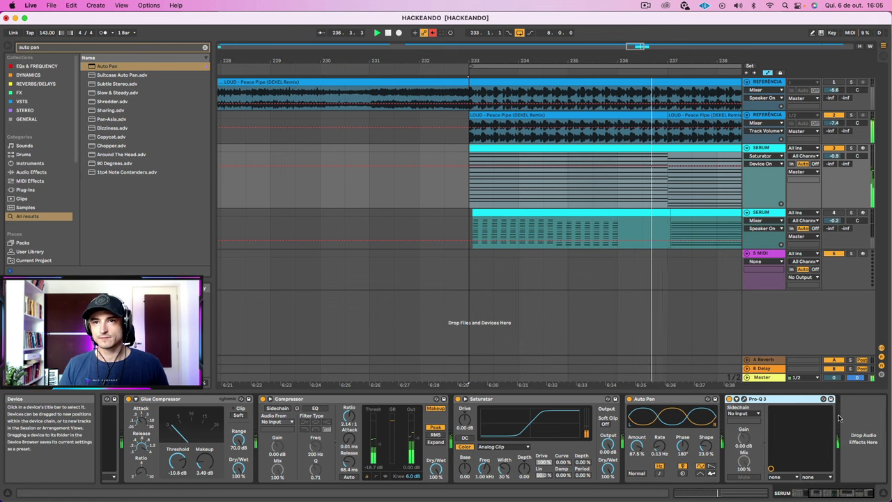
key("Delete")
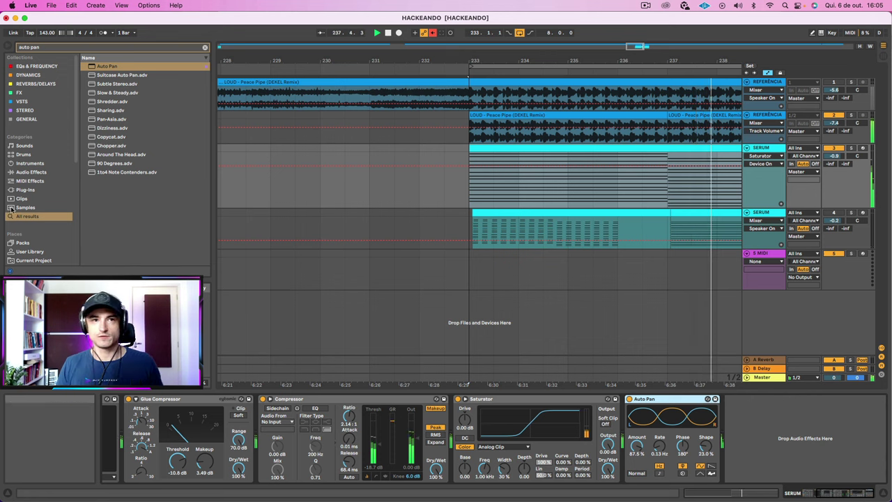
Step: Clear the browser search and load EQ Eight from the EQs & FREQUENCY collection onto the upper SERUM track
left_click(35, 65)
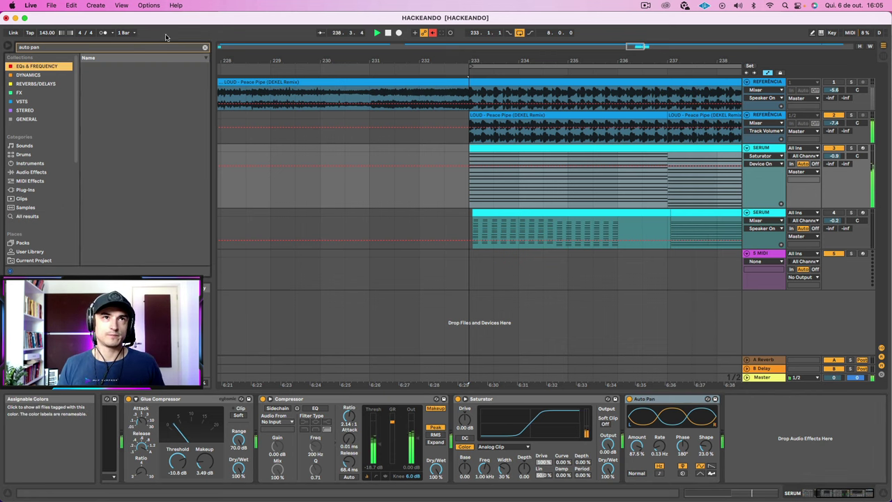
left_click(205, 47)
double_click(126, 132)
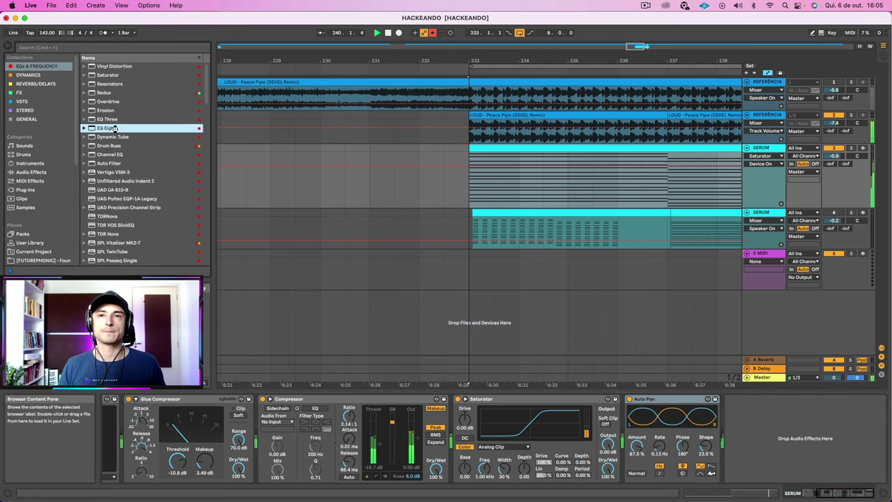
Step: Set EQ Eight's first band to a low cut at 230 Hz on the upper SERUM track, and stop playback
left_click(695, 473)
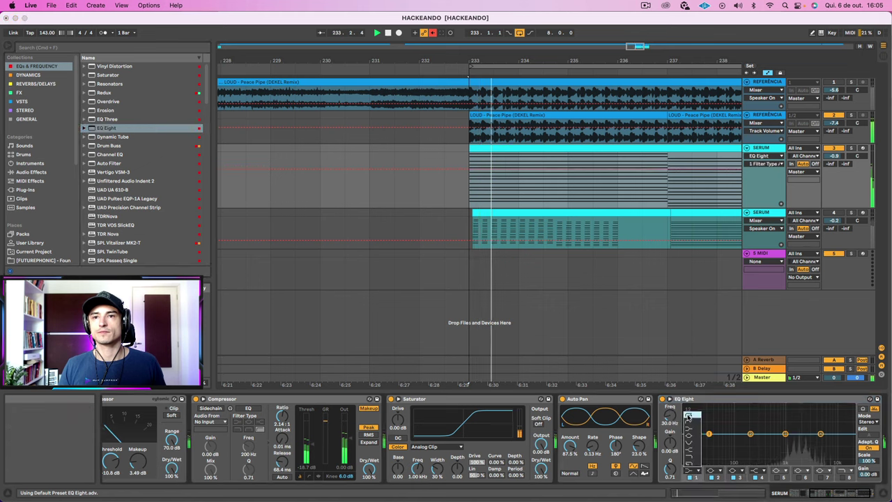
left_click(692, 417)
left_click_drag(709, 440, 758, 440)
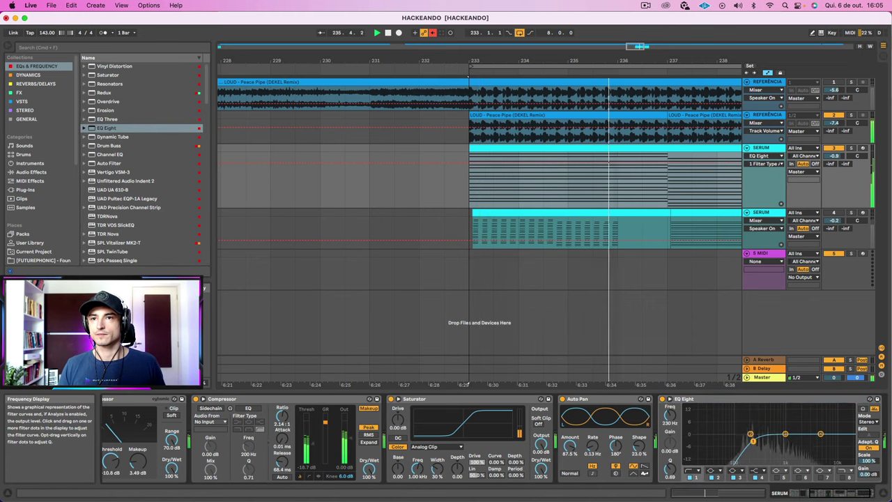
scroll(631, 404, "left", 5)
key("space")
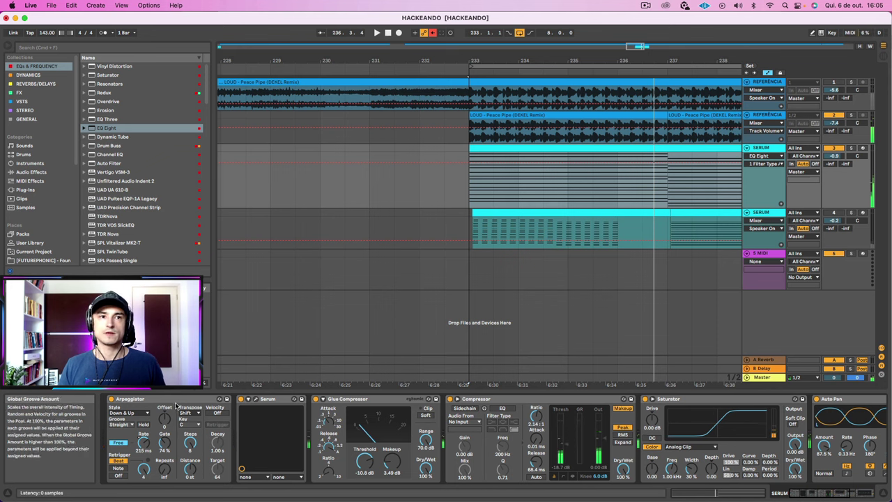
Step: Group all devices on the upper SERUM track into an Instrument Rack and show its macro controls
scroll(384, 403, "right", 5)
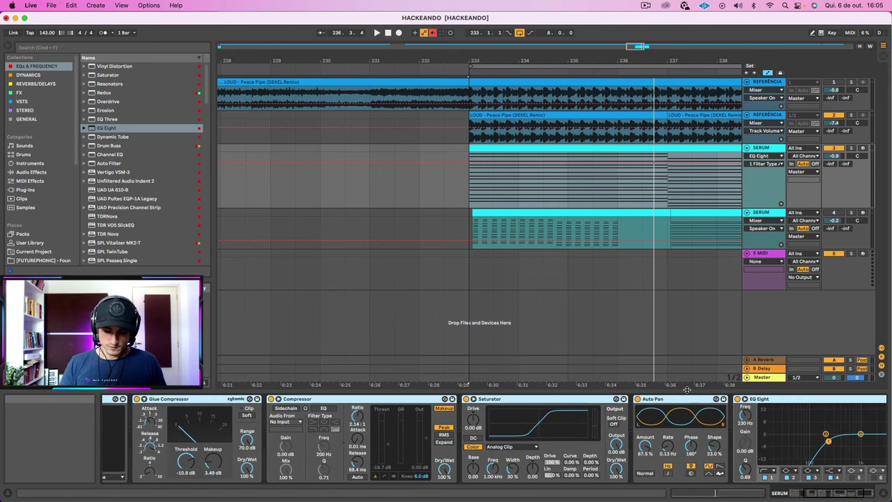
scroll(488, 433, "left", 5)
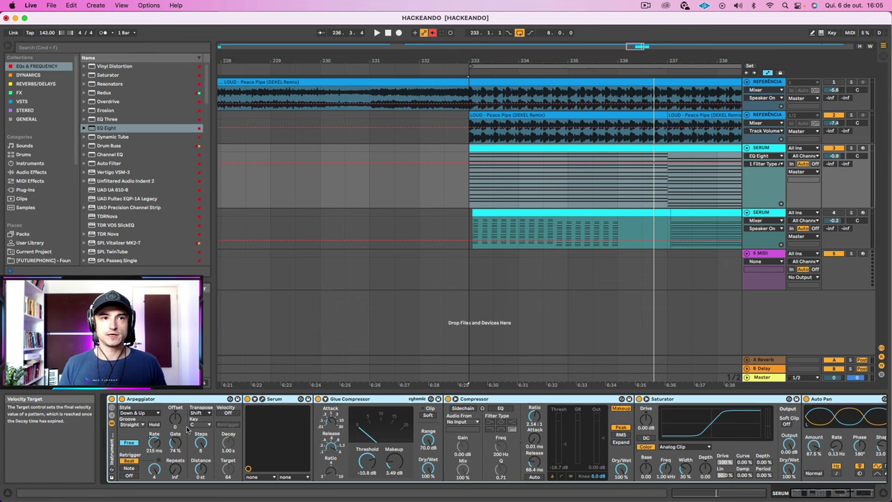
left_click(110, 413)
left_click(110, 414)
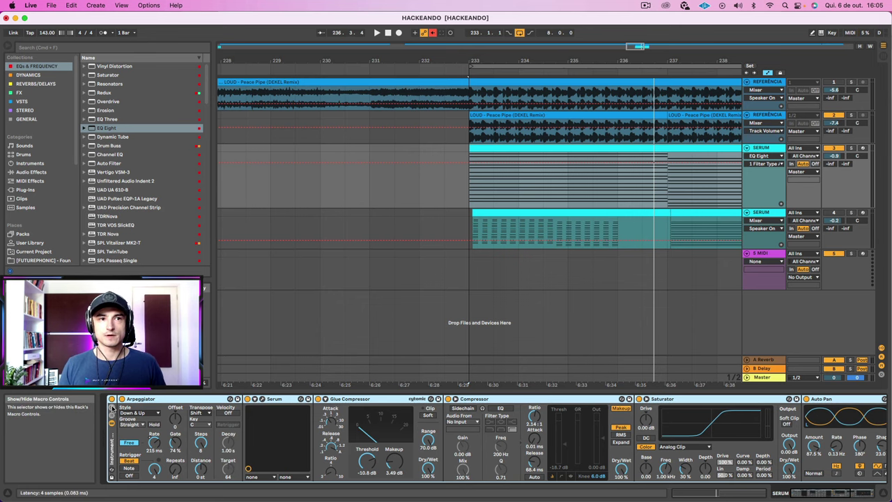
left_click(112, 410)
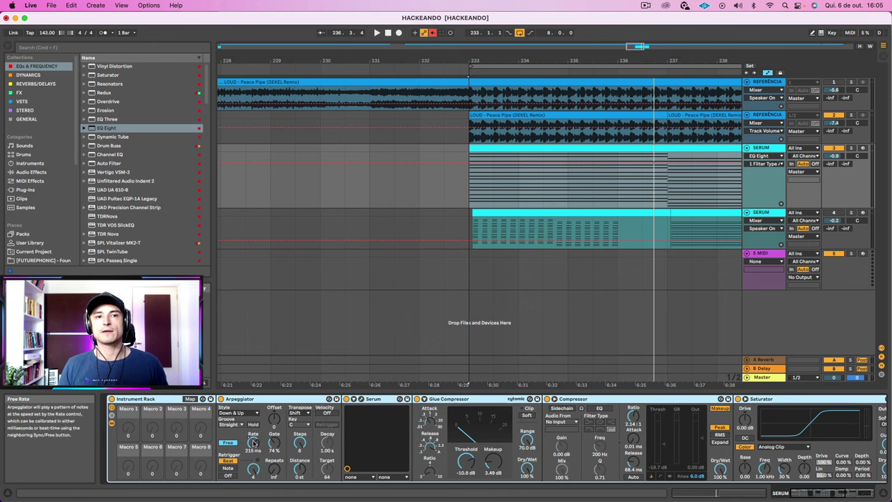
Step: Map the Arpeggiator's free rate to Macro 1 of the Instrument Rack
left_click(190, 399)
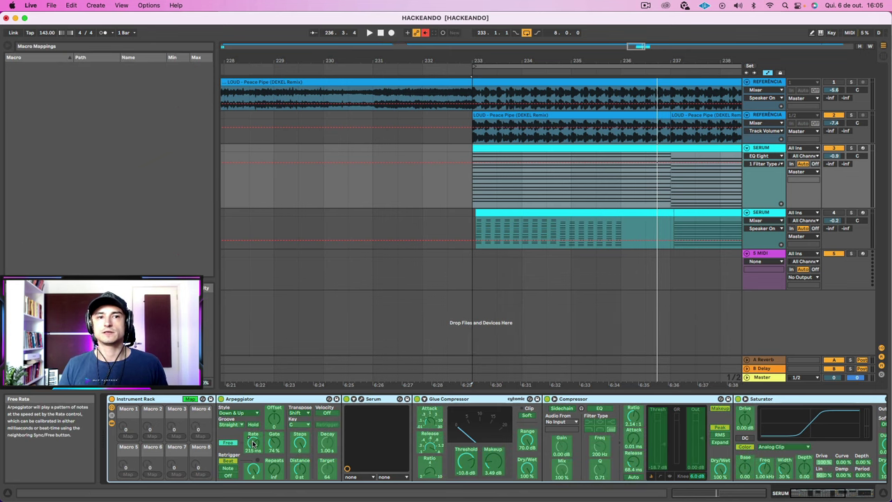
left_click(253, 444)
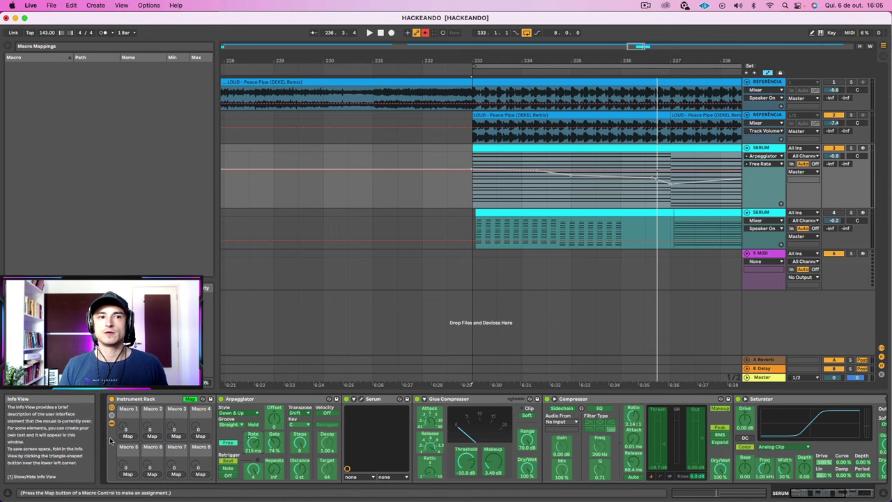
left_click(128, 436)
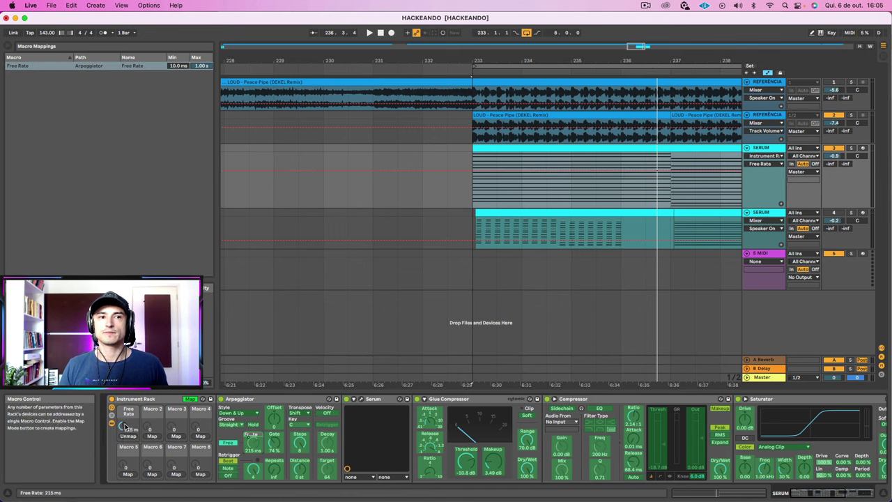
Step: Test the Free Rate macro at 1.00 s during playback and limit its mapping maximum to 284 ms
key("space")
left_click_drag(123, 426, 124, 356)
key("space")
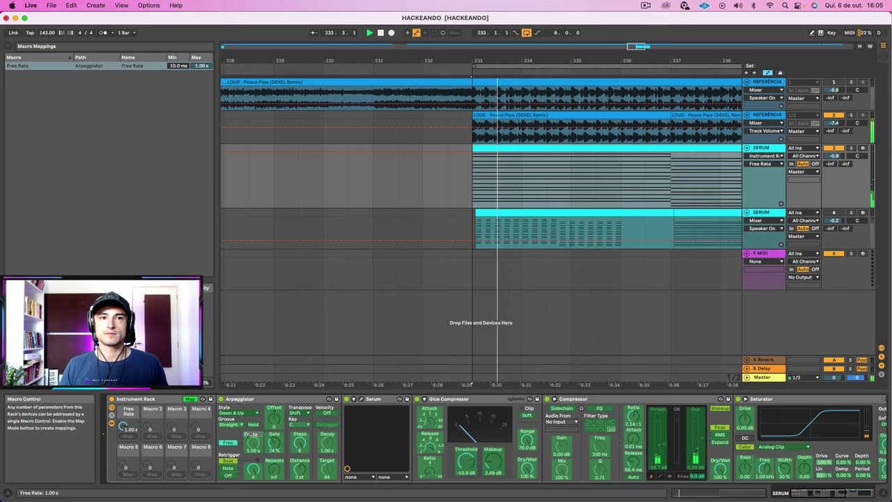
key("space")
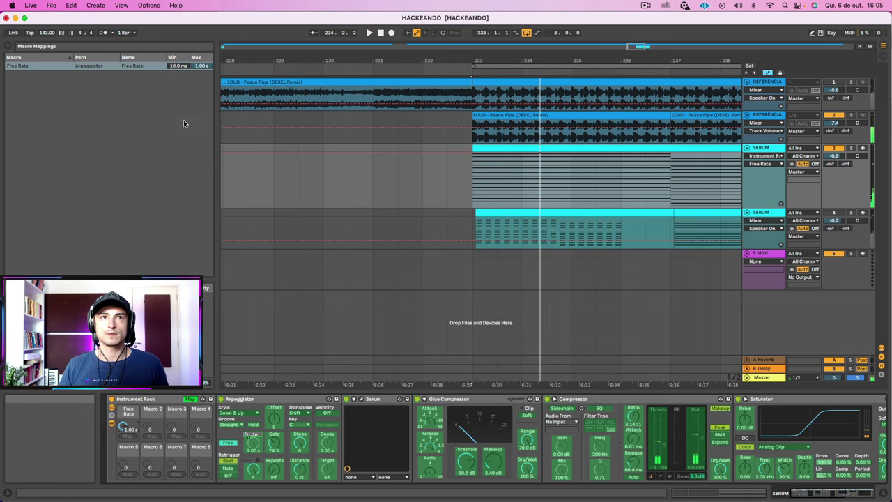
left_click_drag(202, 66, 201, 77)
key("space")
left_click_drag(207, 67, 207, 76)
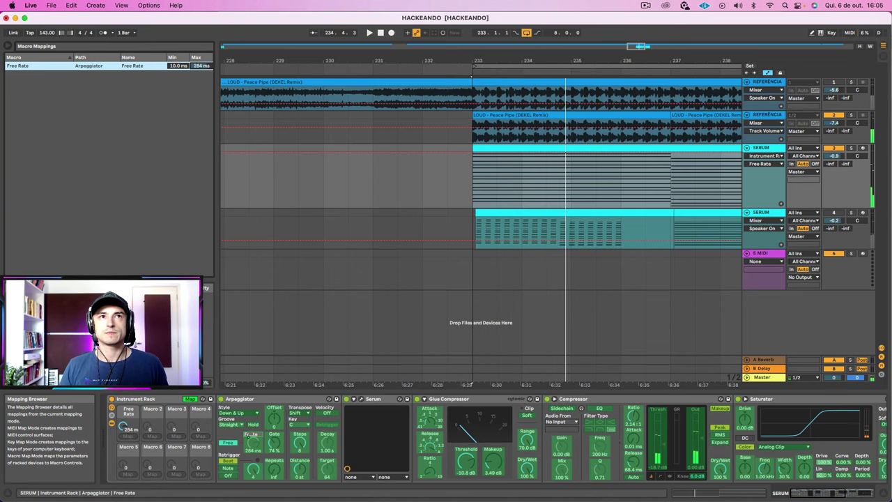
Step: Sweep the Free Rate macro down during playback and raise its mapping minimum to 39.2 ms
key("space")
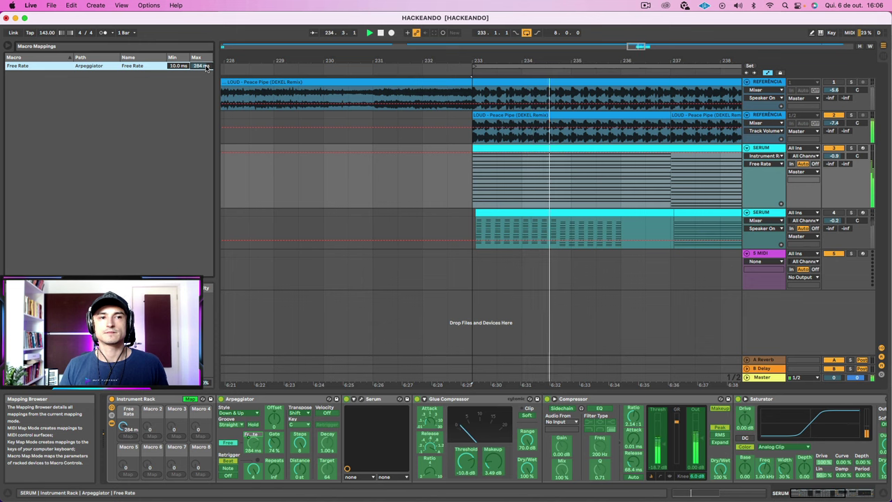
left_click(123, 425)
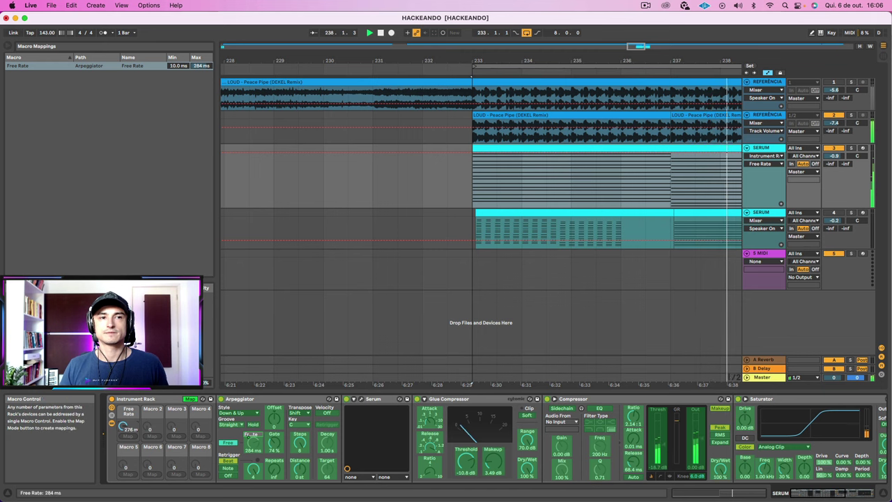
left_click_drag(124, 427, 124, 446)
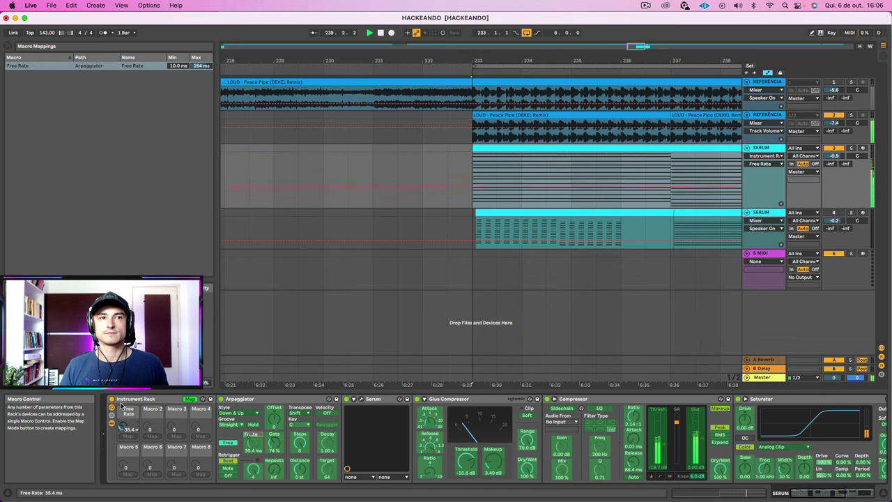
left_click_drag(175, 67, 177, 64)
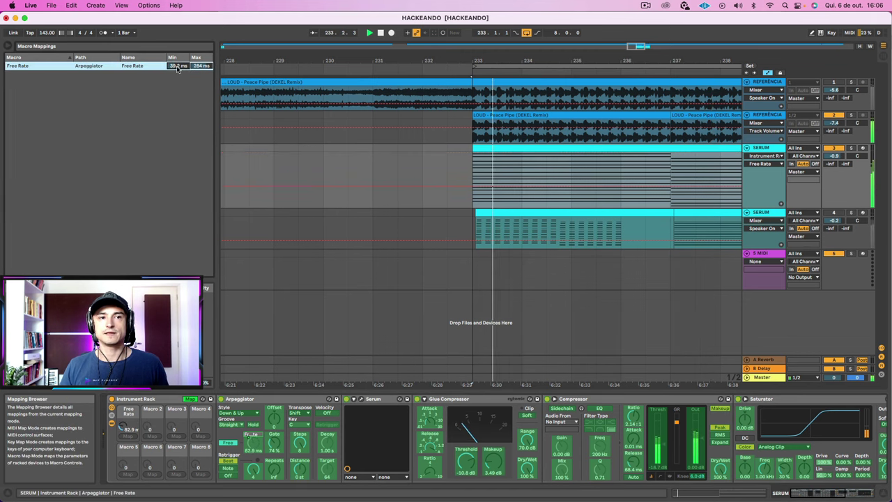
Step: Audition the Free Rate macro across its limited range during playback, and close macro mapping
left_click(126, 428)
left_click_drag(126, 428, 125, 344)
mouse_move(126, 428)
left_mouse_down()
mouse_move(125, 453)
mouse_move(125, 437)
left_mouse_up()
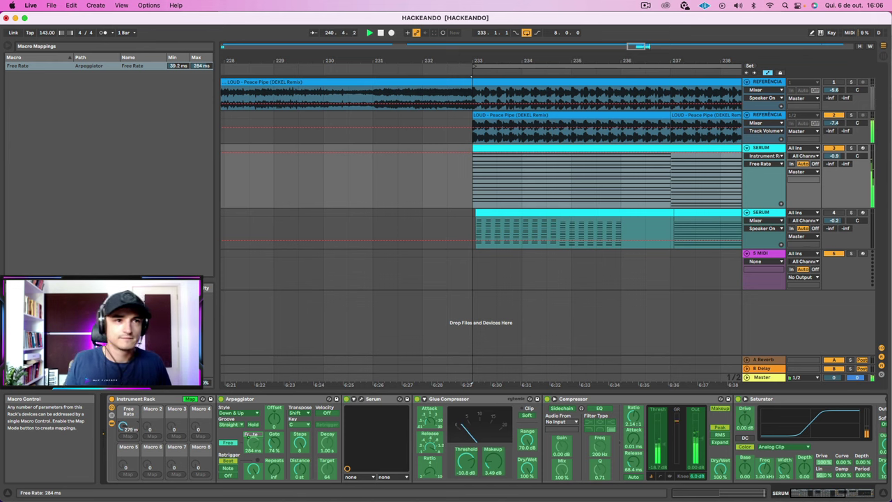
left_click(145, 398)
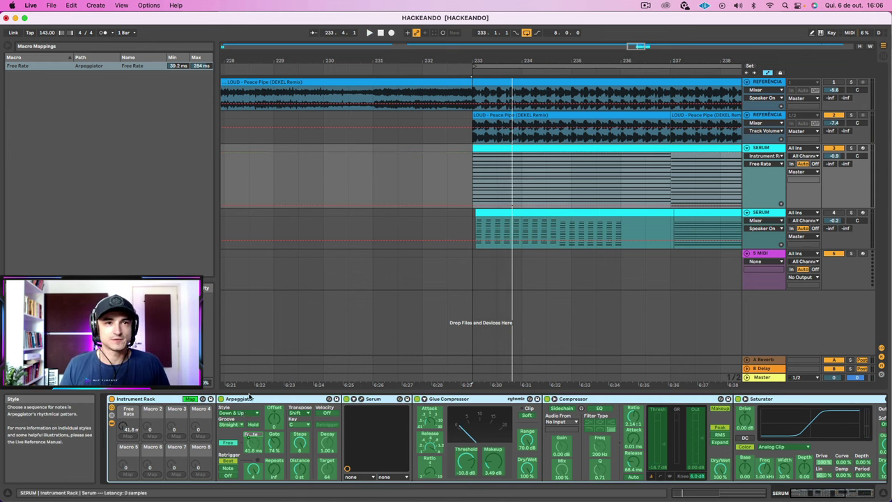
left_click(190, 399)
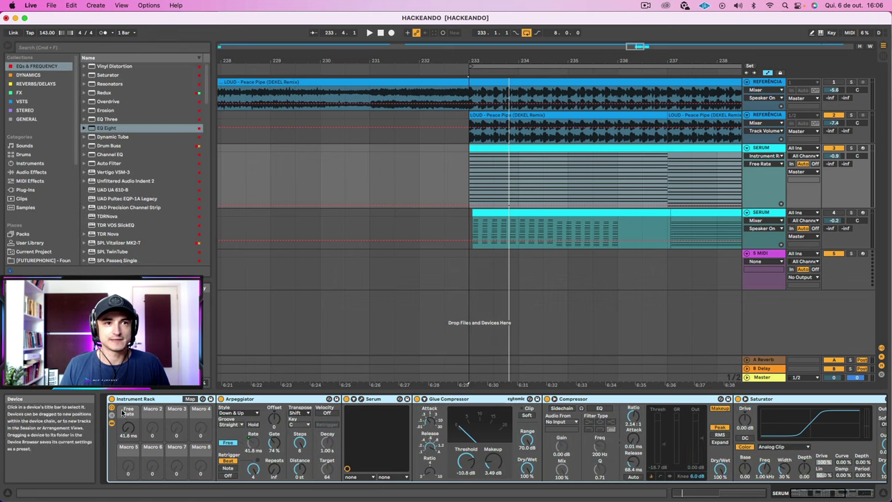
Step: Try the Arpeggiator's gate at 7% and 200% during playback, combined with slow and fast Free Rate macro settings
left_click(274, 443)
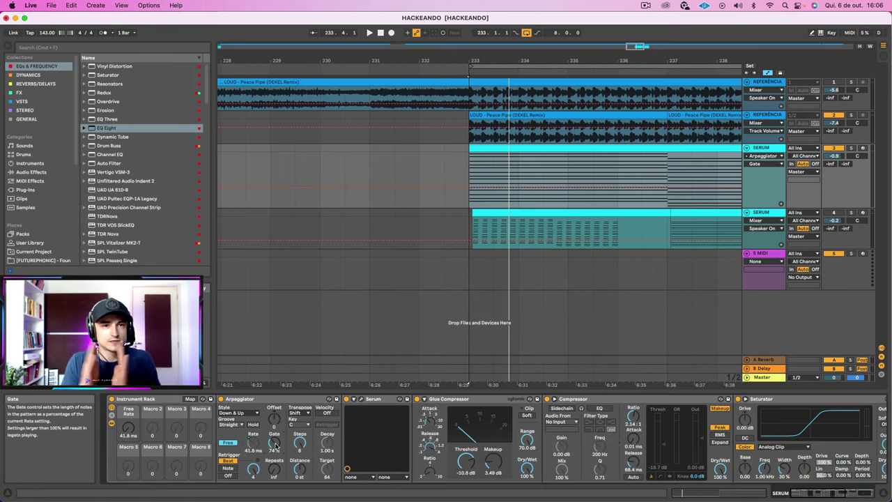
key("space")
left_click_drag(275, 444, 274, 460)
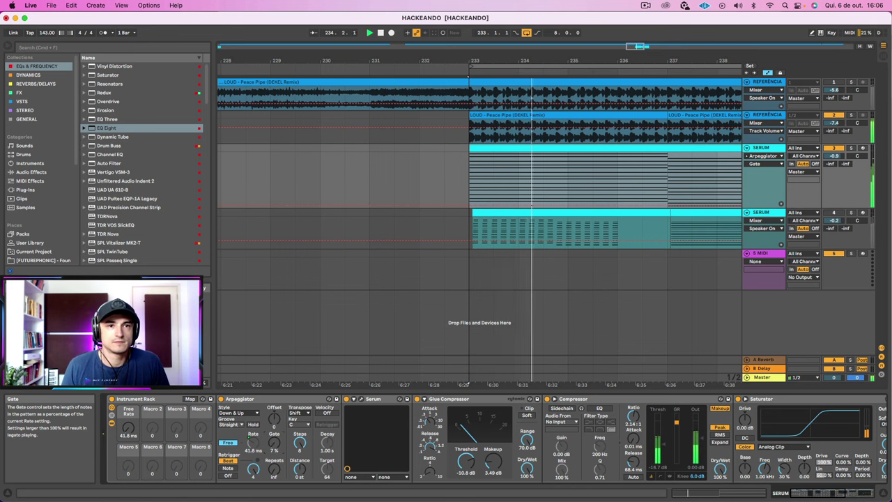
left_click_drag(275, 444, 274, 354)
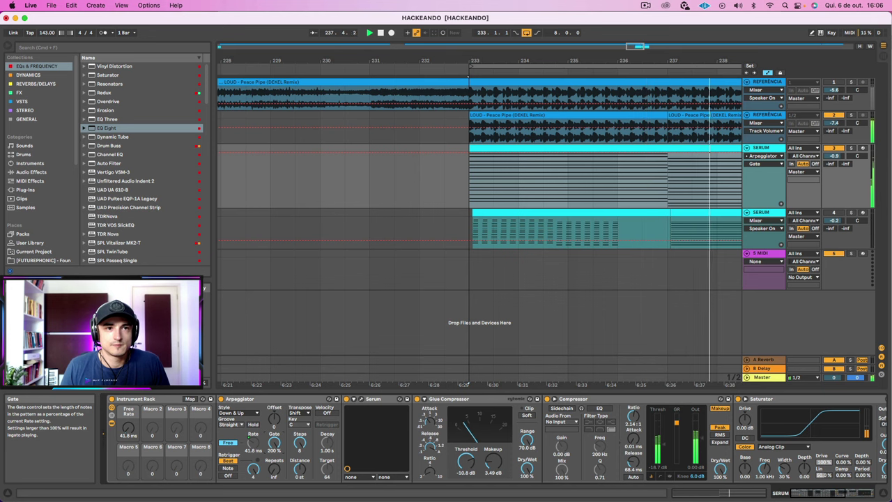
left_click_drag(128, 428, 129, 415)
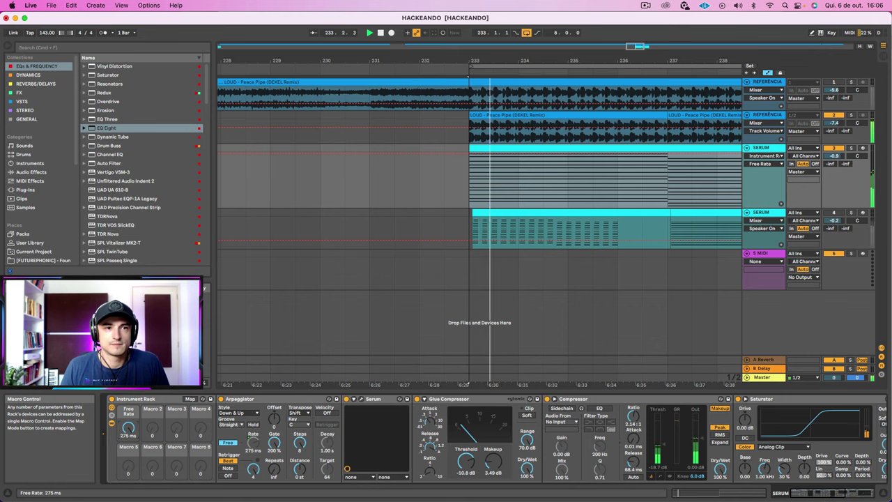
key("space")
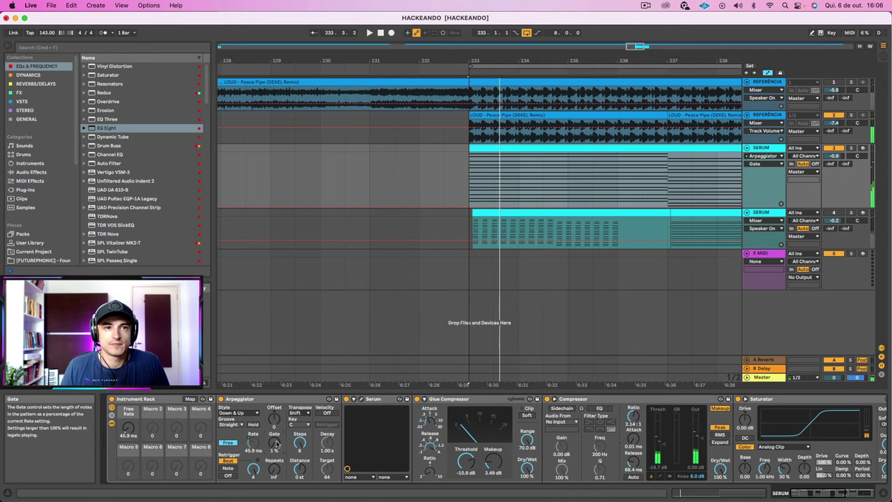
Step: Map the Arpeggiator's gate to Macro 1 as well and set its mapping minimum to 46%
left_click(189, 399)
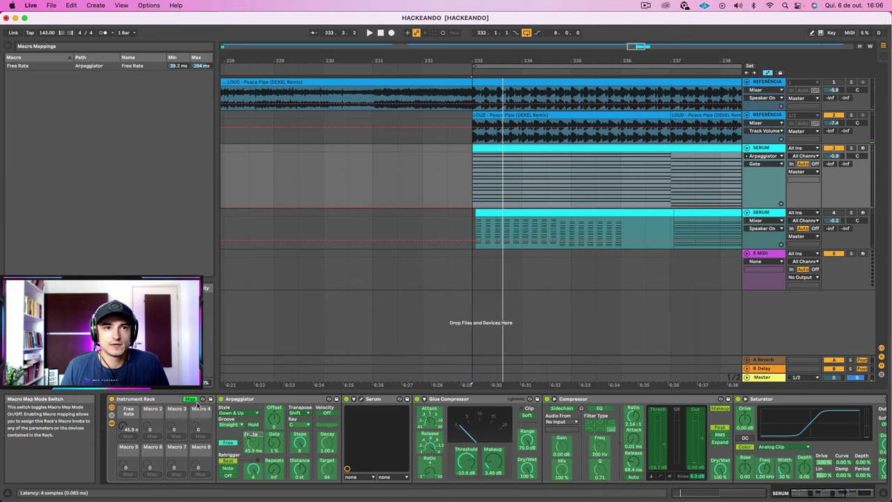
left_click(279, 446)
left_click(129, 435)
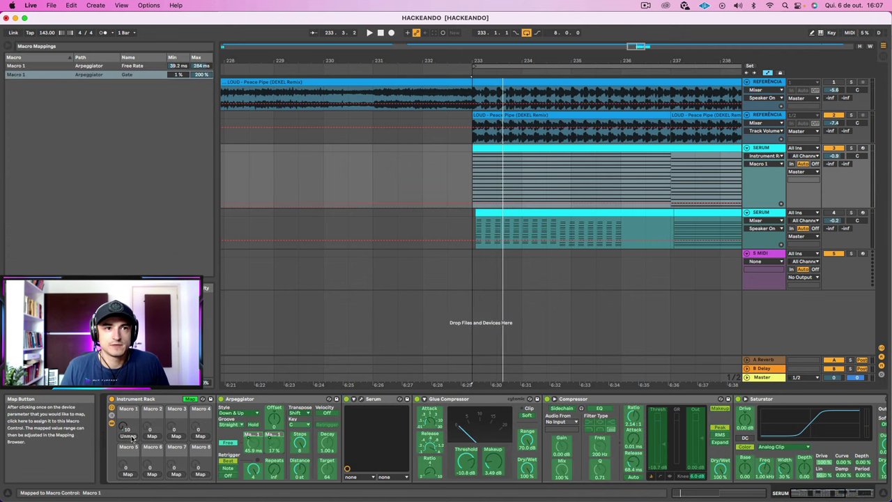
left_click_drag(179, 75, 179, 56)
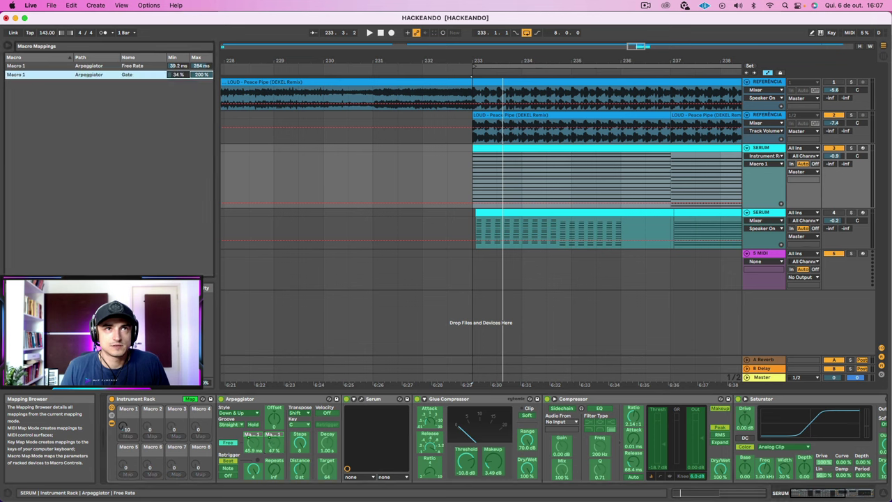
key("space")
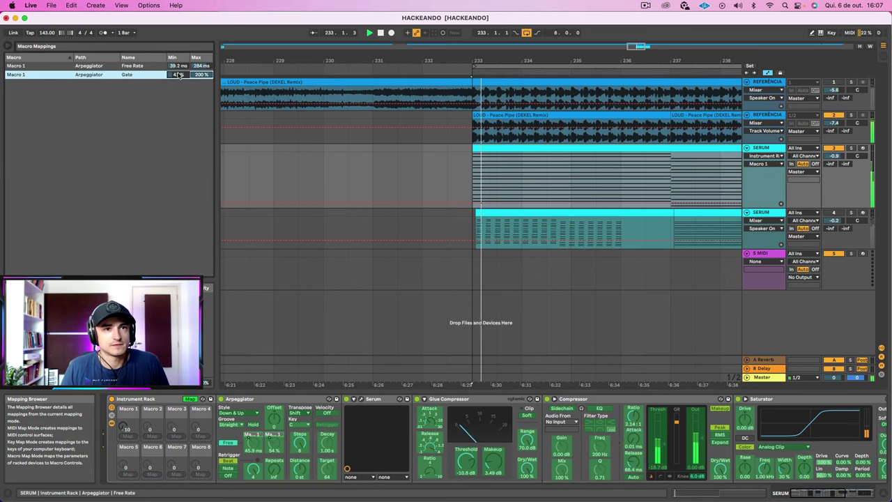
left_click_drag(180, 76, 181, 73)
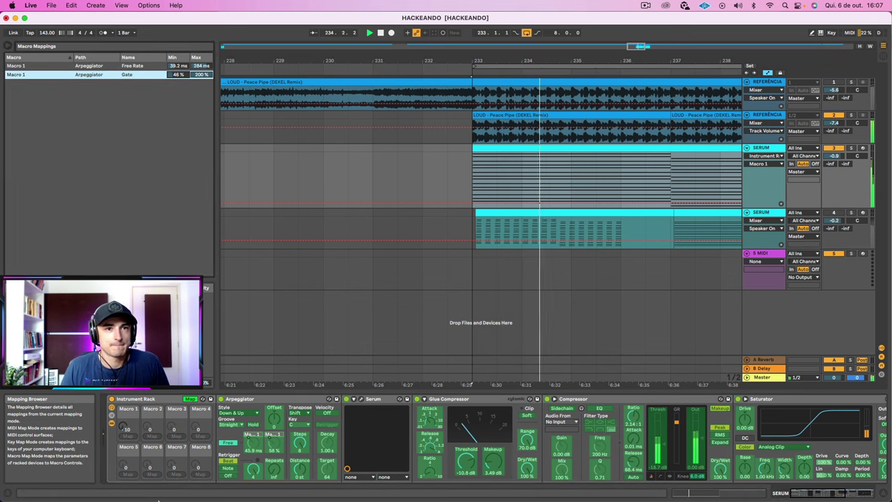
Step: Sweep Macro 1 through its range during playback to hear rate and gate change together, and set it to 76
left_click(125, 428)
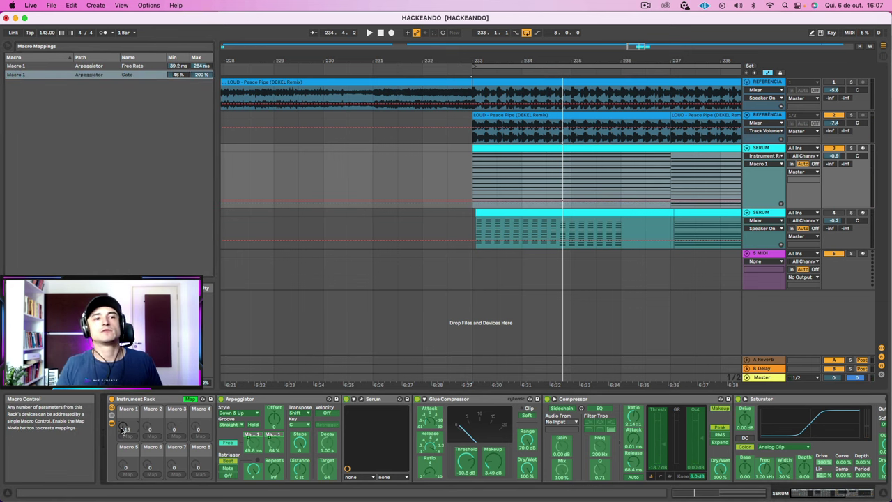
key("space")
left_click_drag(121, 428, 122, 361)
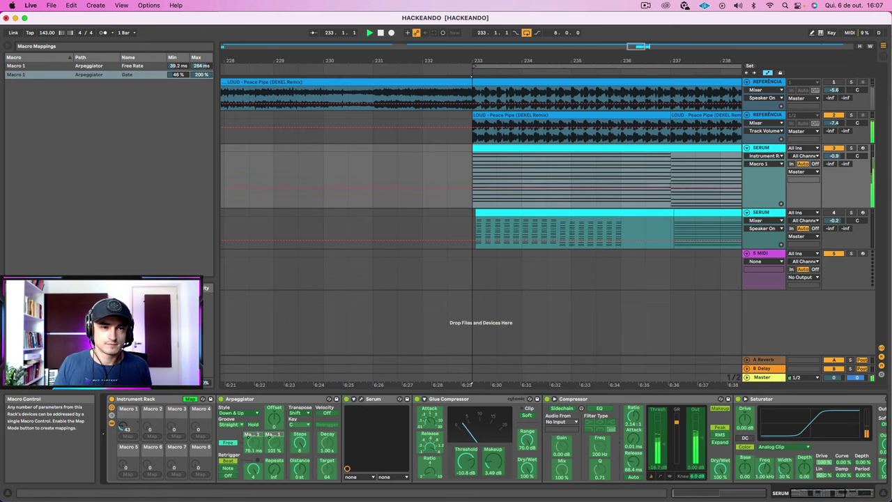
left_click_drag(121, 412, 121, 360)
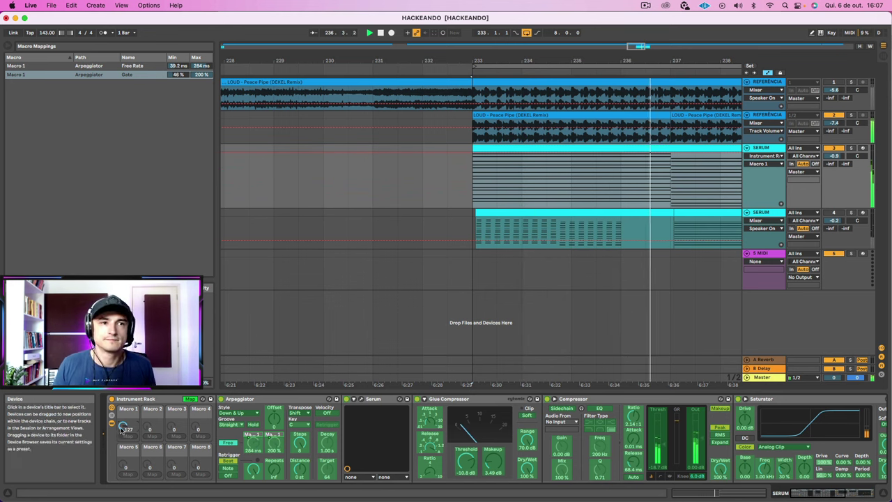
left_click_drag(122, 425, 122, 456)
Step: Stop playback, close macro mapping and rename Macro 1 as RATE
key("space")
left_click(154, 400)
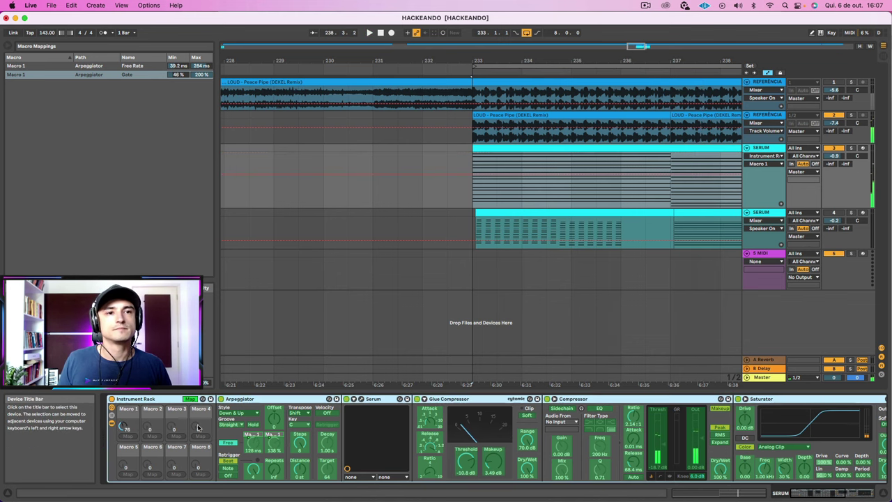
left_click(190, 399)
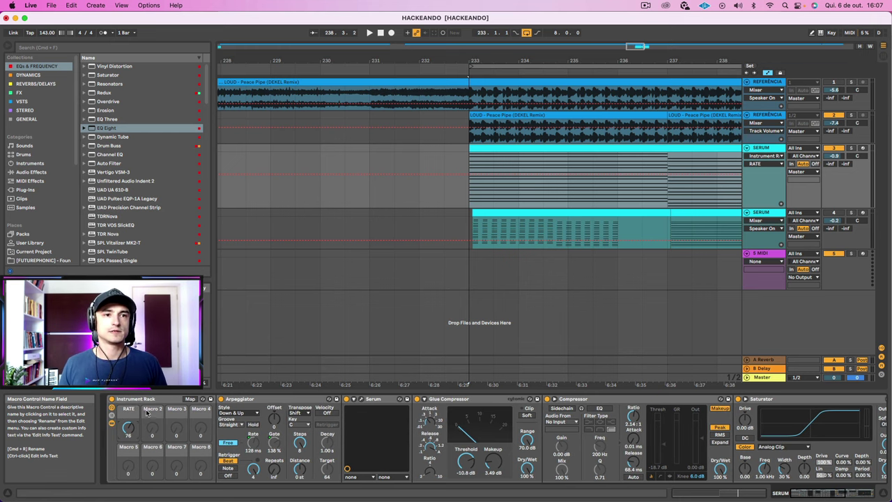
Step: Open Serum, assign its Macro 1 to the filter cutoff, test it during playback and name it CUT OFF
left_click(361, 398)
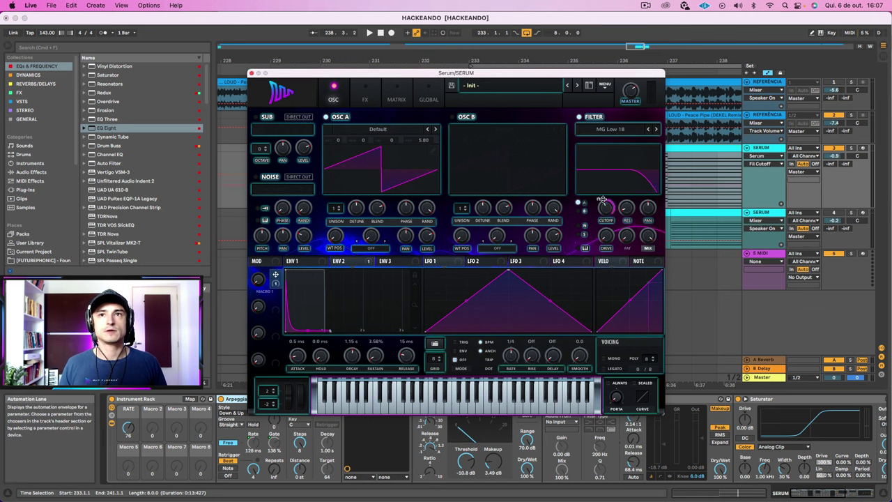
key("space")
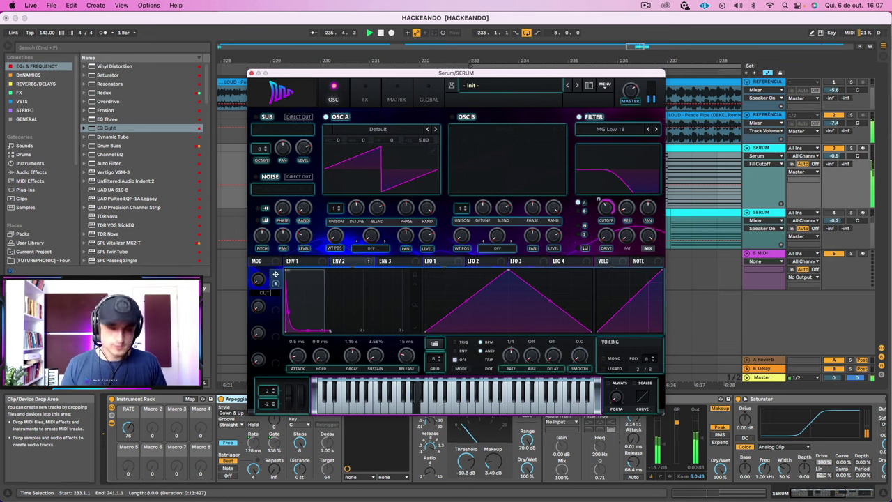
key("Return")
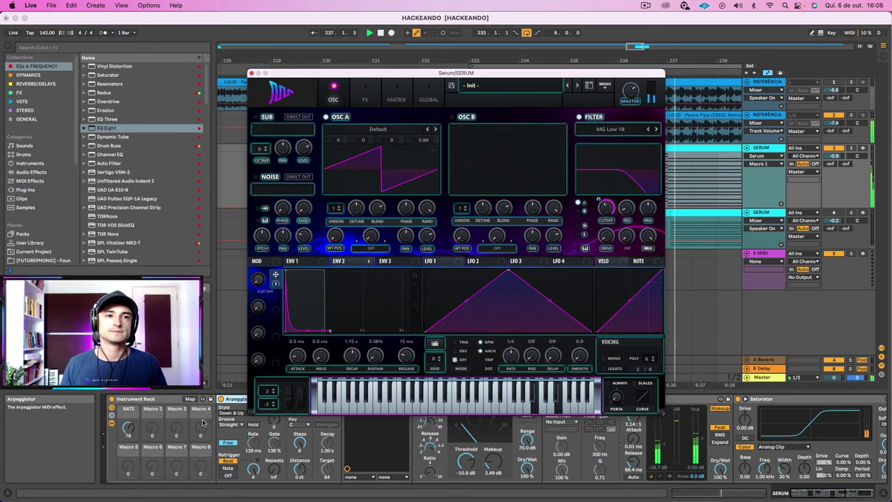
key("space")
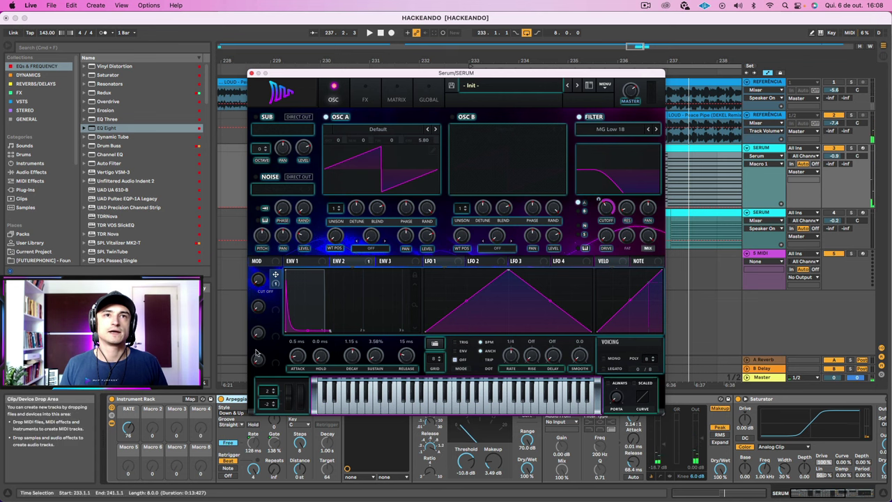
Step: Map Serum's Macro 1 to the rack's Macro 2 and rename that rack macro as FILTER
left_click_drag(288, 73, 269, 40)
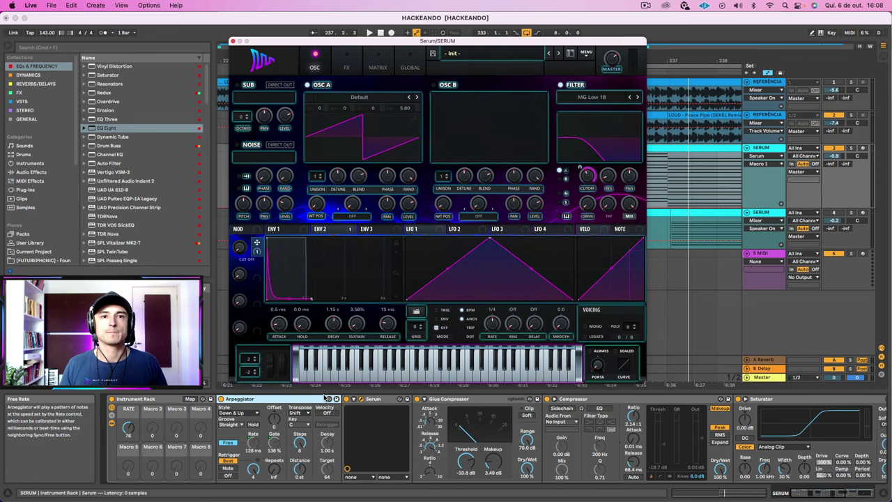
left_click(190, 398)
left_click(242, 248)
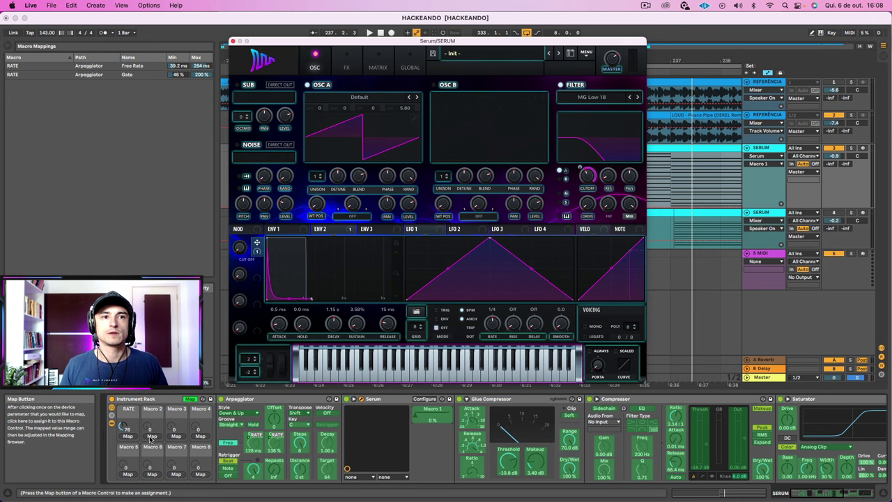
left_click(152, 436)
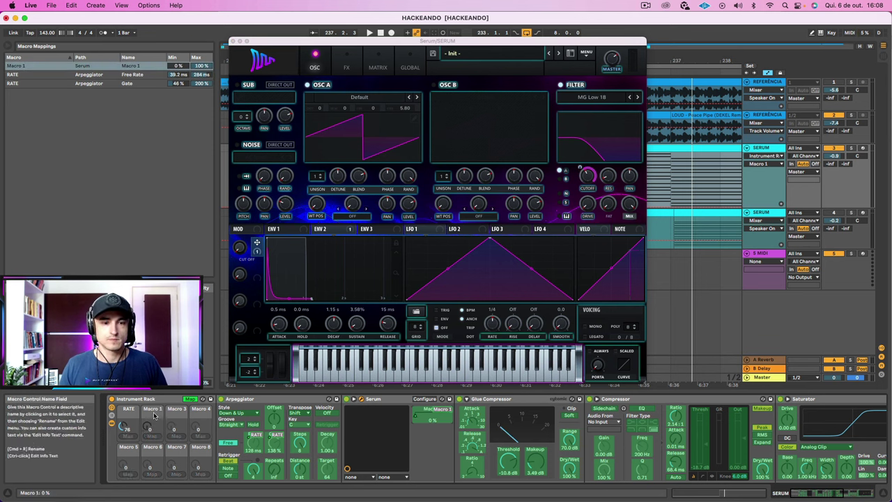
type("Fil")
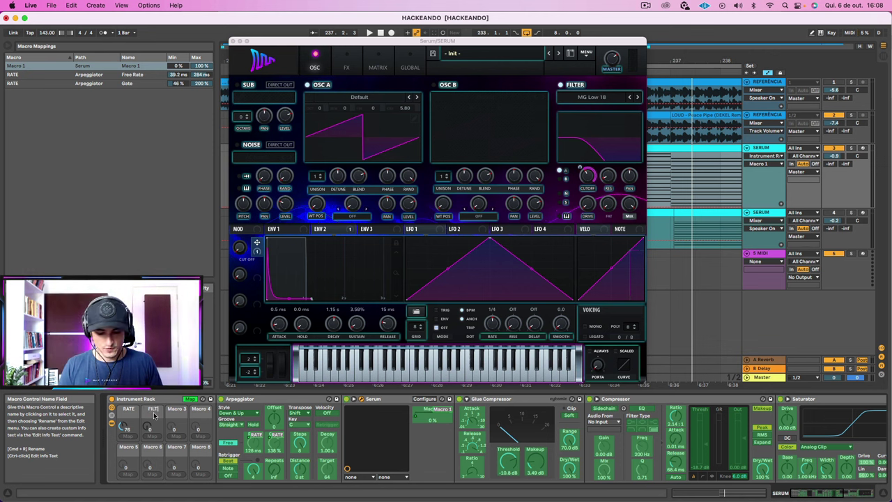
key("Return")
Step: Sweep the FILTER macro during playback, set Macro 1's cutoff modulation amount to about 23 and return FILTER to 0
key("space")
left_click_drag(147, 427, 147, 356)
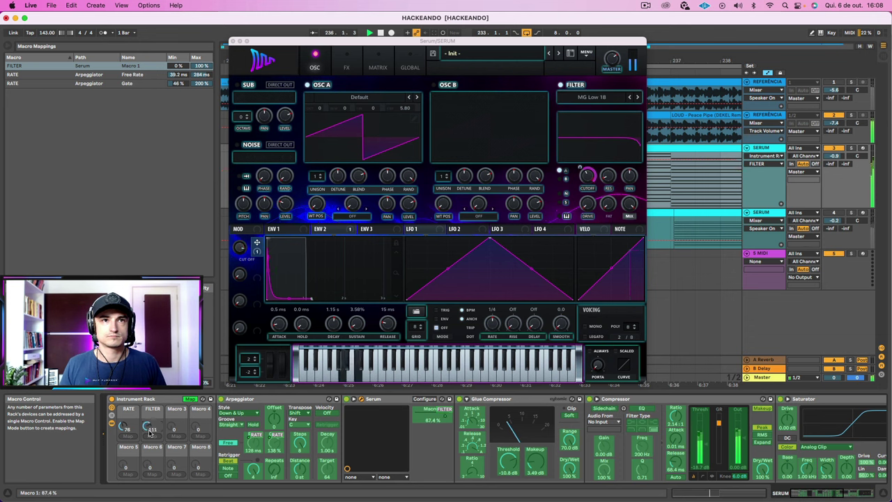
left_click(588, 172)
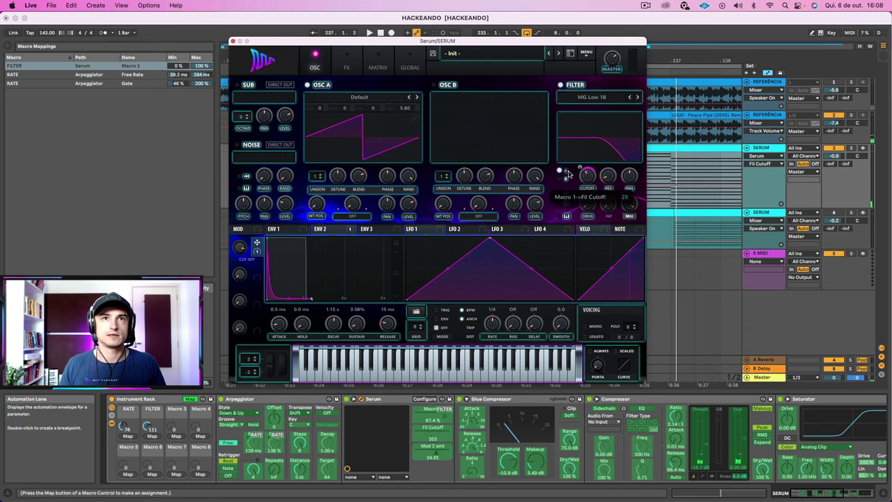
left_click_drag(148, 428, 147, 483)
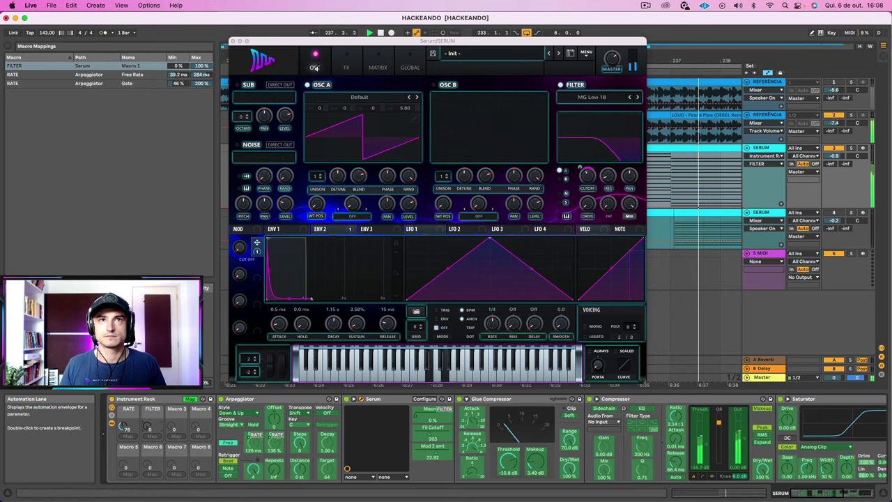
Step: Assign Serum's Macro 1 to the reverb mix, sweep the FILTER macro during playback and return it to 0
left_click(344, 67)
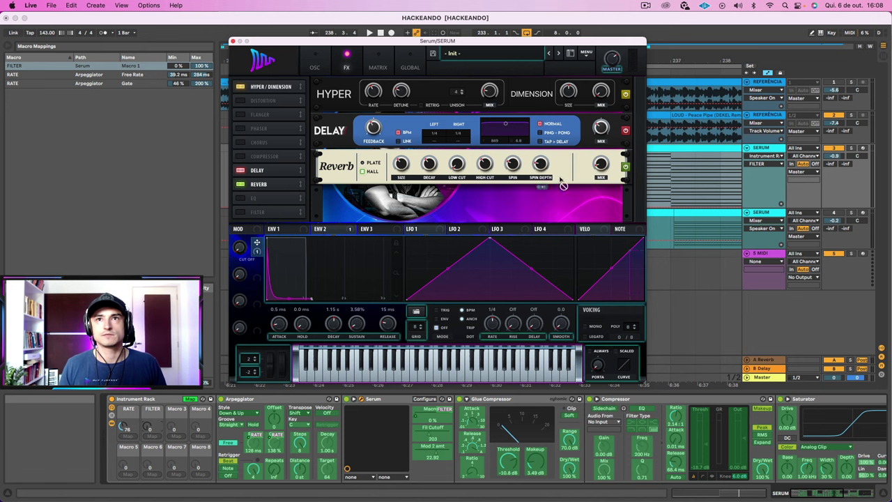
left_click_drag(595, 155, 584, 172)
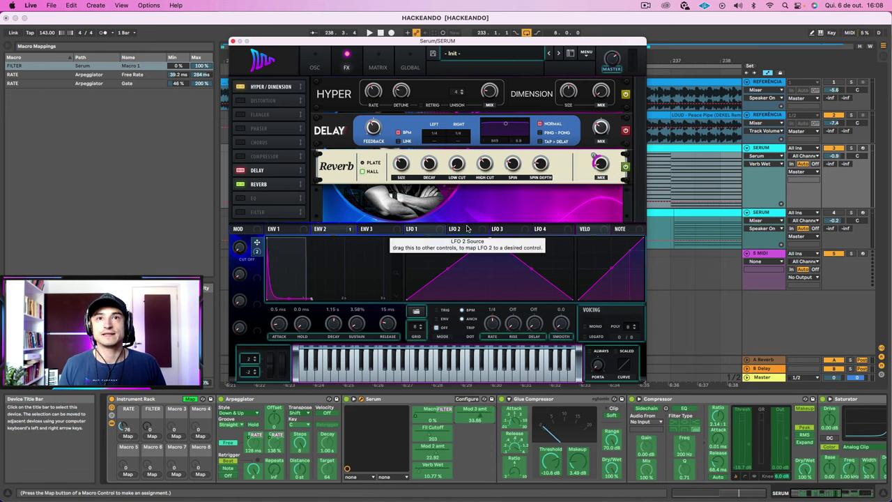
left_click_drag(123, 426, 123, 416)
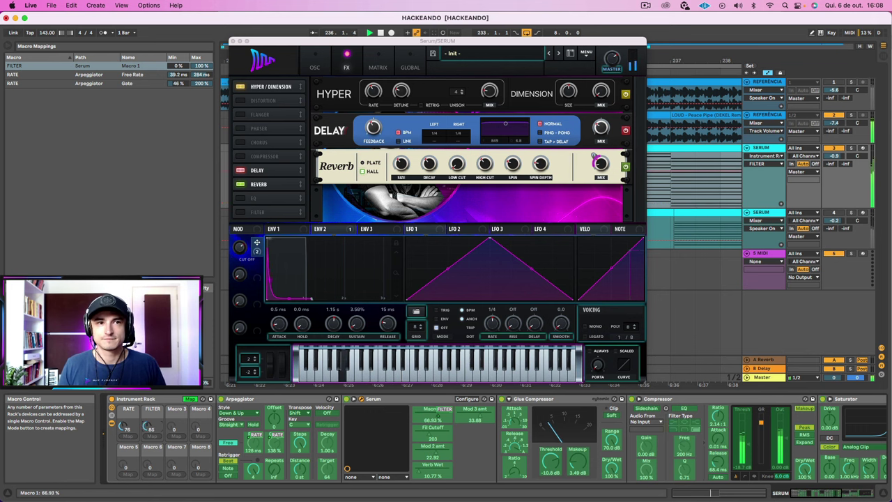
mouse_move(148, 426)
left_mouse_down()
mouse_move(147, 458)
mouse_move(148, 409)
left_mouse_up()
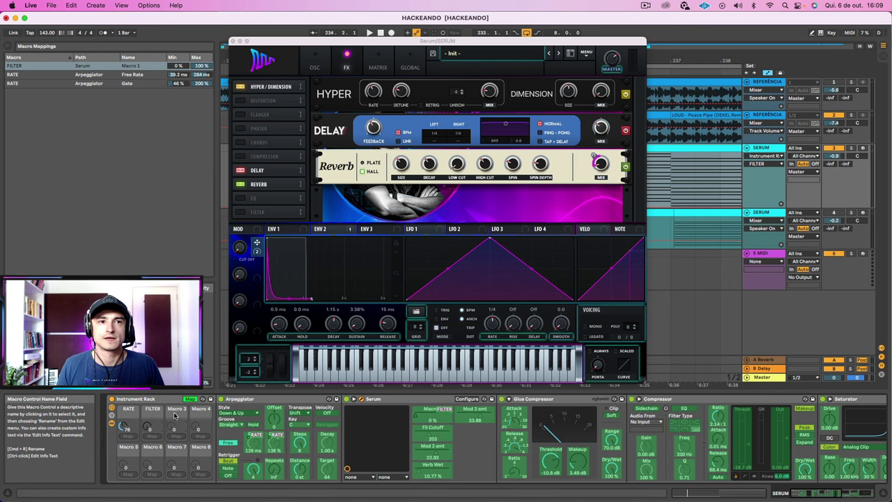
Step: Enable Serum's distortion and chorus effects and move the chorus directly before the delay
left_click(244, 102)
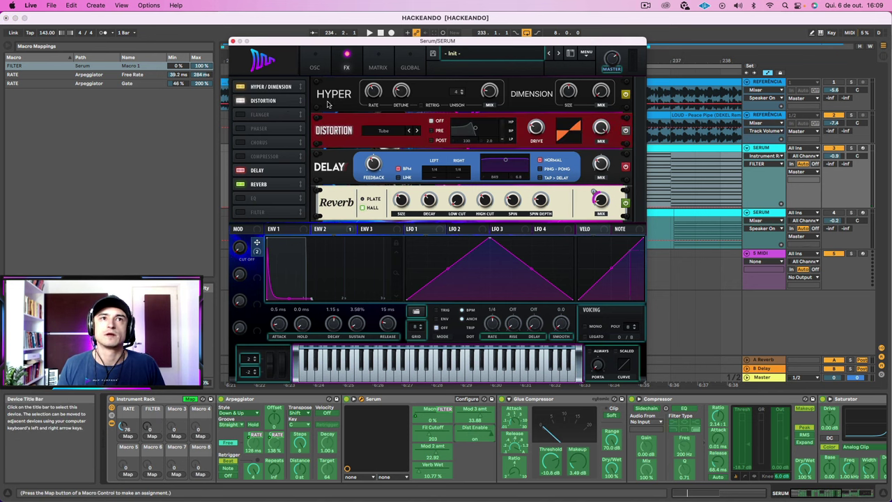
left_click(242, 144)
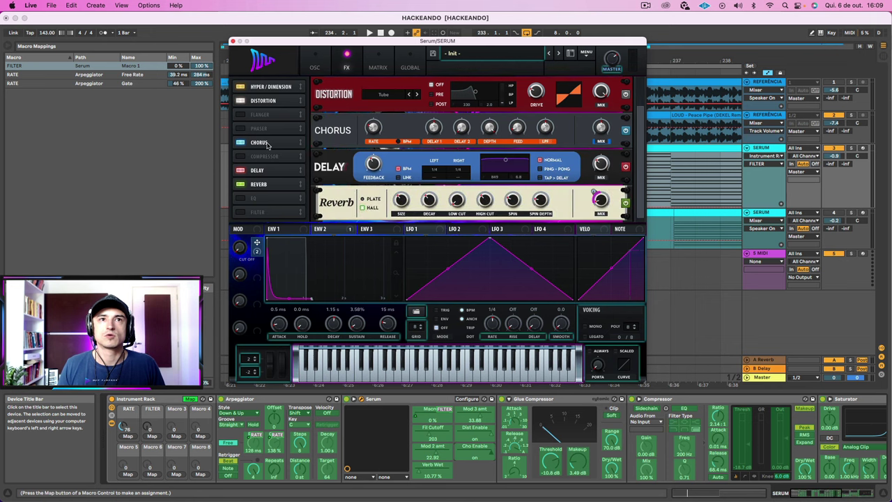
left_click_drag(258, 143, 253, 176)
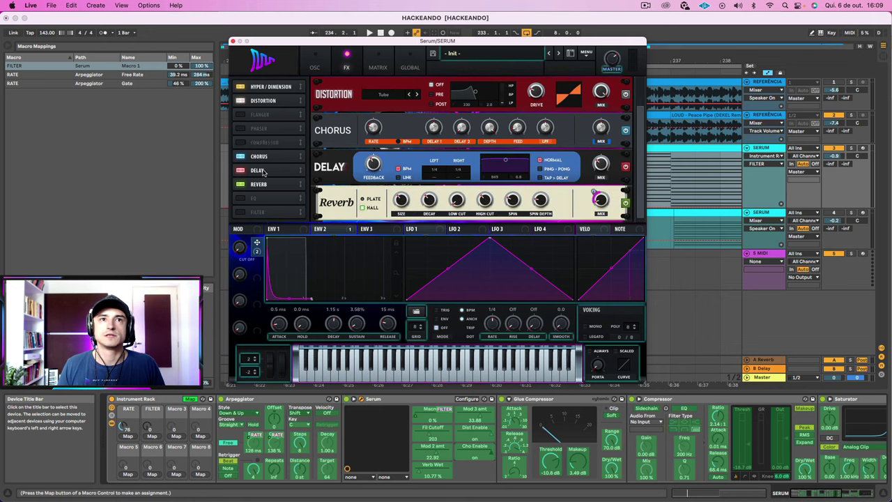
Step: During playback, set the delay feedback to about 32% in Normal mode after trying Ping-Pong, and the chorus mix to about 24%
key("space")
left_click(375, 174)
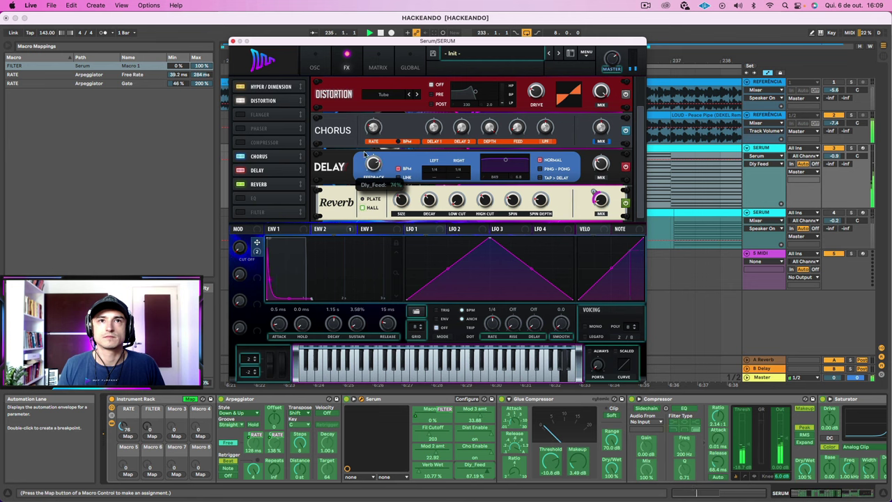
left_click(541, 169)
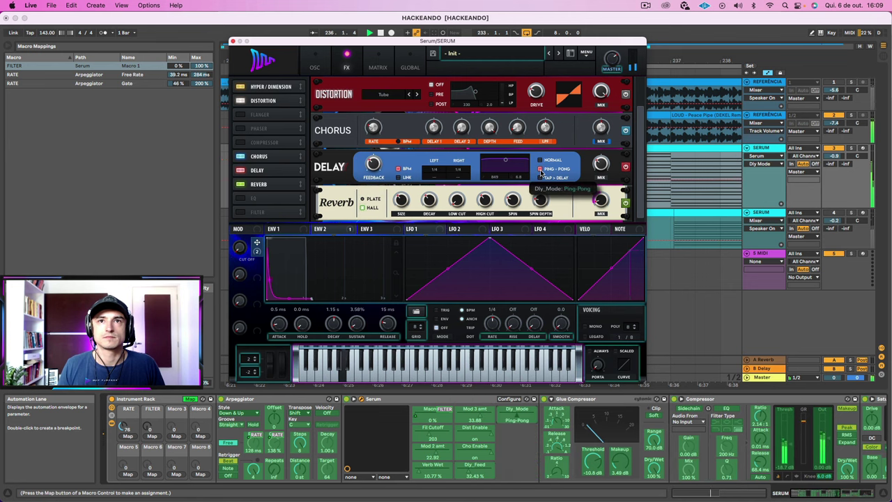
left_click(541, 161)
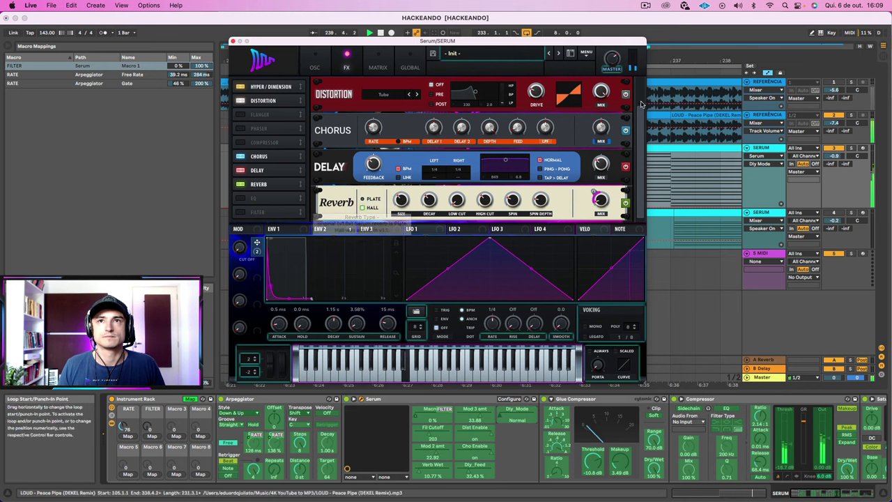
left_click(601, 129)
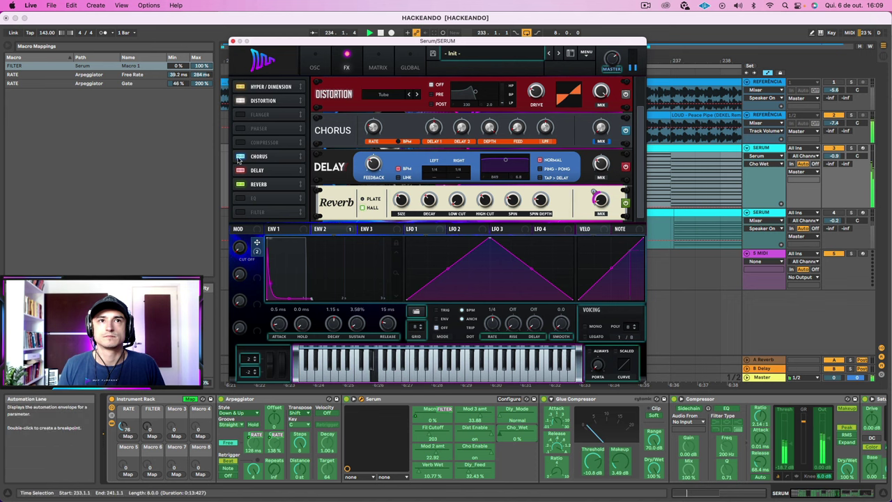
left_click_drag(602, 123, 603, 149)
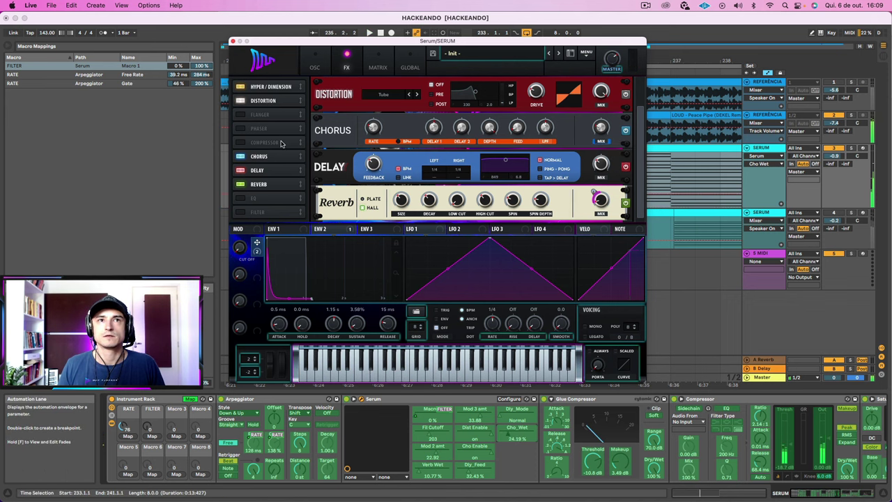
Step: Toggle Serum's compressor on and off, enable the phaser and move it after the reverb
left_click(243, 143)
left_click(243, 143)
left_click(240, 128)
left_click_drag(261, 128, 277, 186)
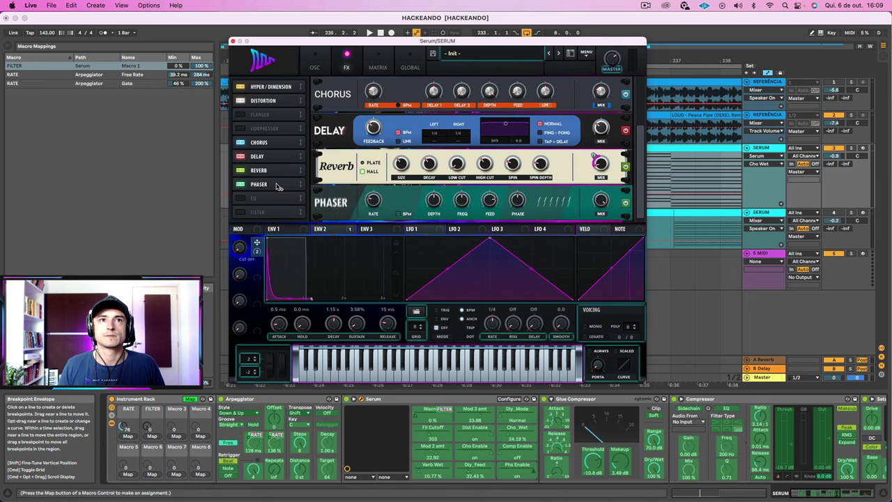
Step: During playback, set the phaser's depth to about 18.5%, rate to 0.22 Hz, feedback to about 67% and frequency to 27
key("space")
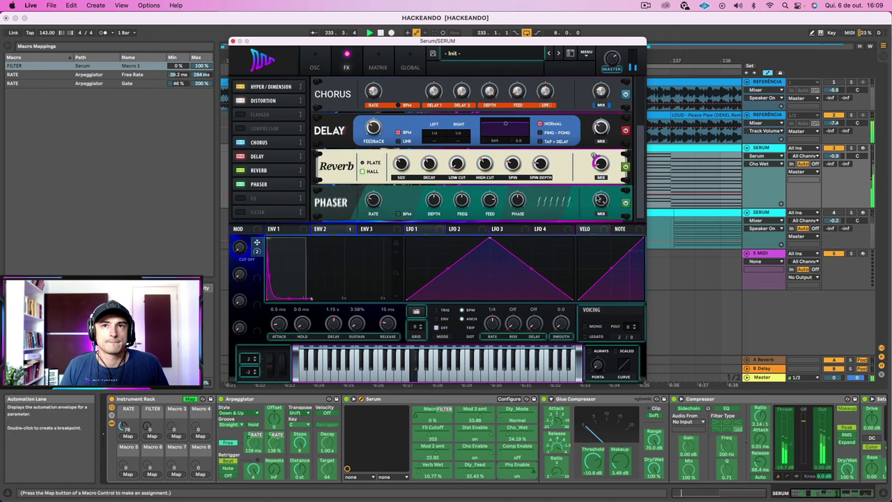
left_click(432, 202)
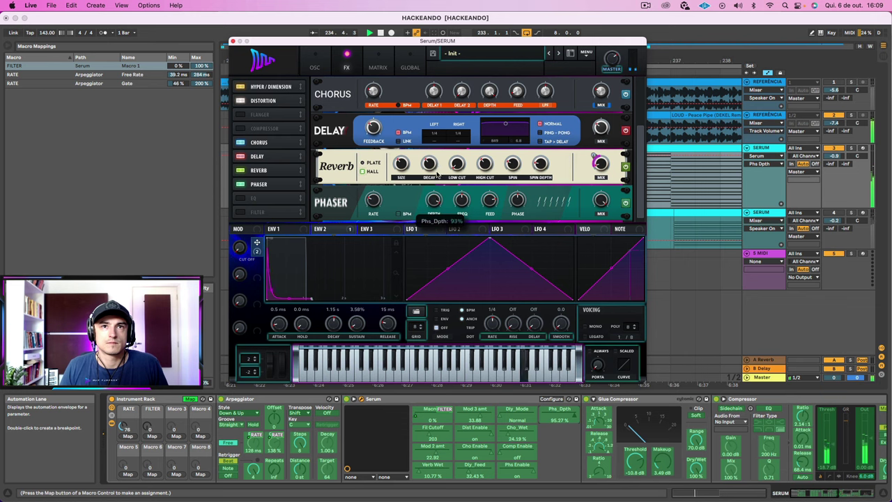
left_click_drag(430, 240, 431, 242)
left_click(374, 202)
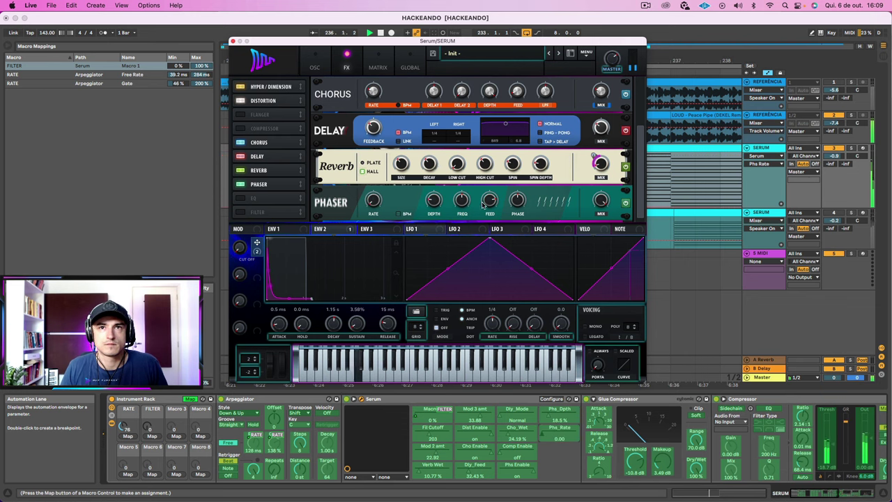
left_click_drag(486, 202, 480, 181)
left_click_drag(374, 202, 370, 173)
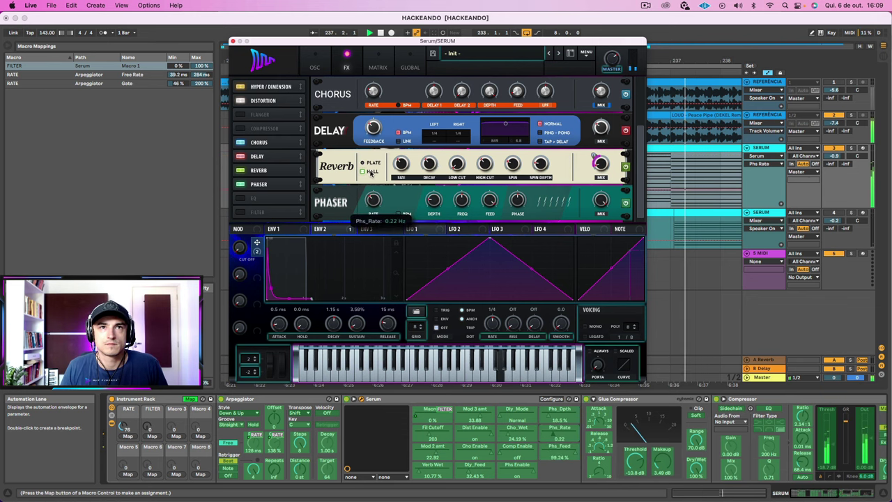
left_click_drag(461, 202, 448, 233)
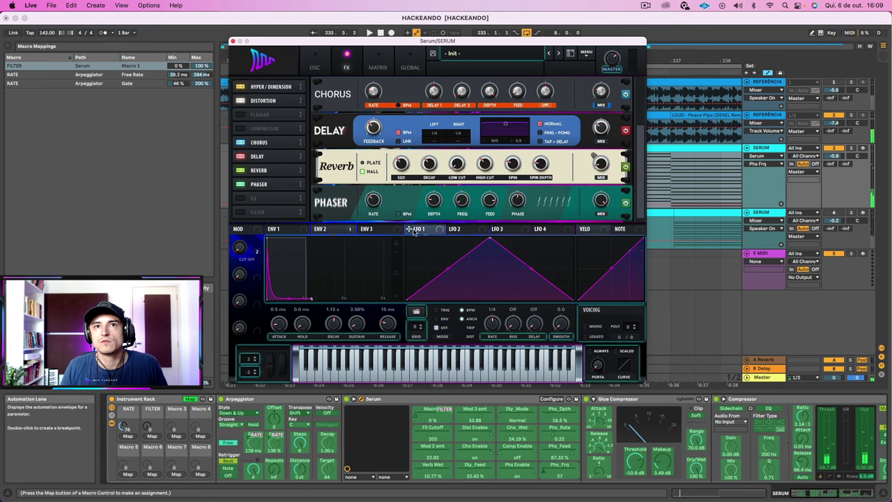
Step: Modulate the phaser frequency with LFO 1 at a 4 bar rate, and assign Serum's Macro 2 to the phaser mix, set to 0%
left_click_drag(455, 190, 452, 199)
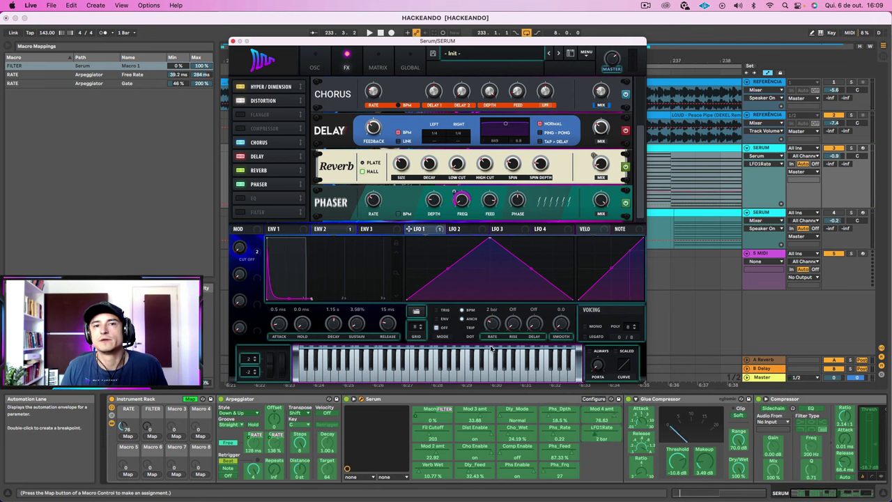
left_click(600, 199)
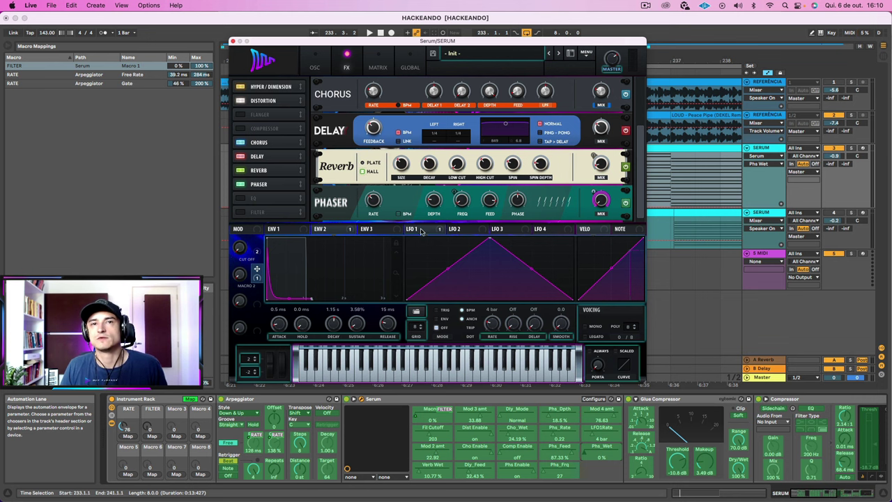
Step: Sweep Serum's Macro 2 during playback to hear the phaser mix change, and set it to 100%
mouse_move(421, 230)
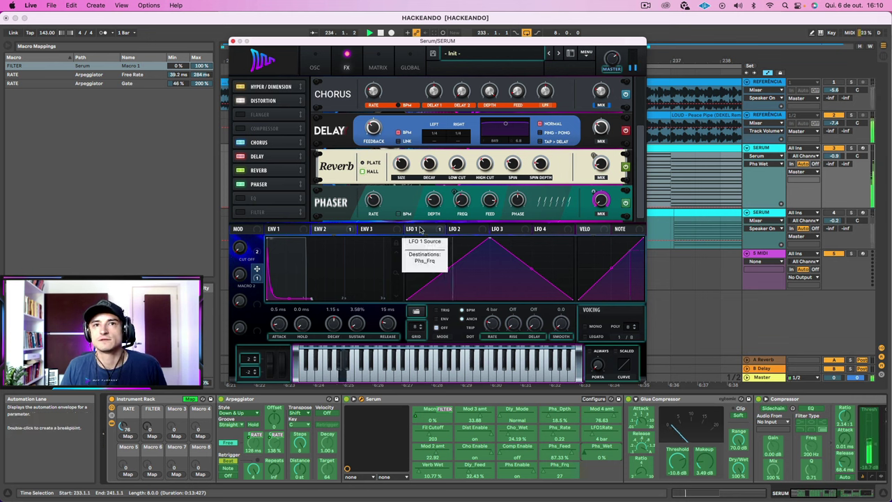
left_click(239, 274)
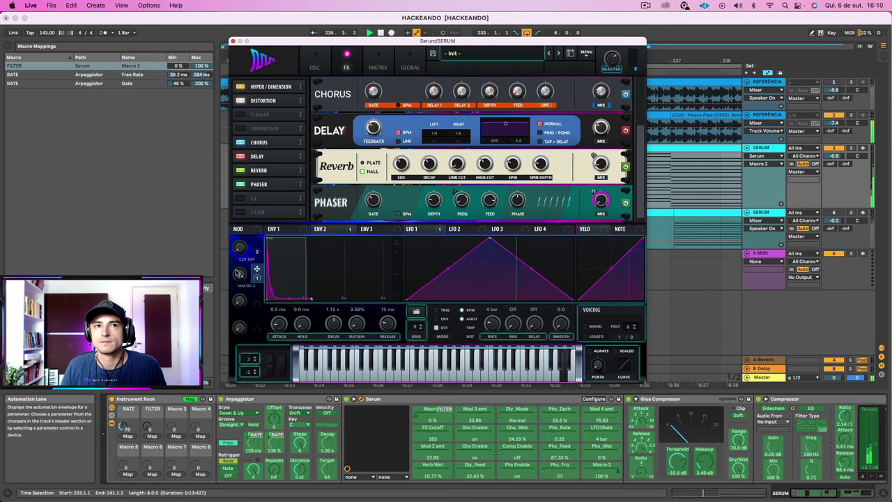
left_click_drag(239, 273, 225, 232)
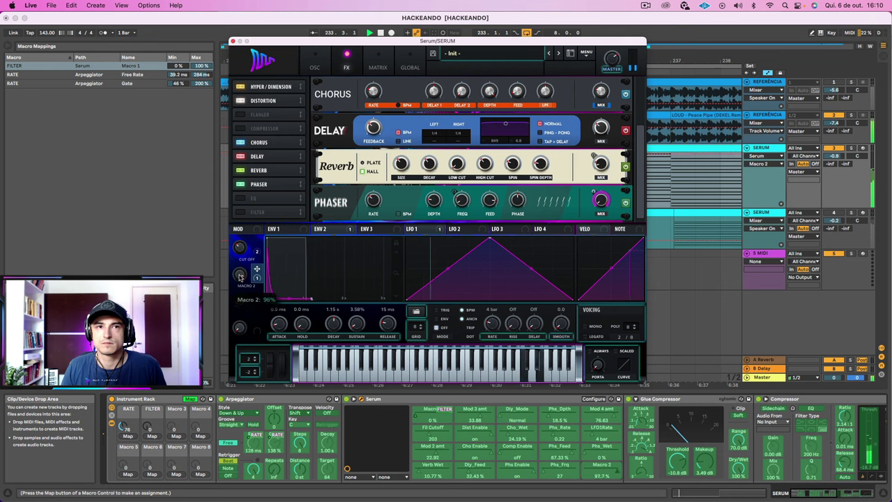
left_click_drag(244, 274, 240, 264)
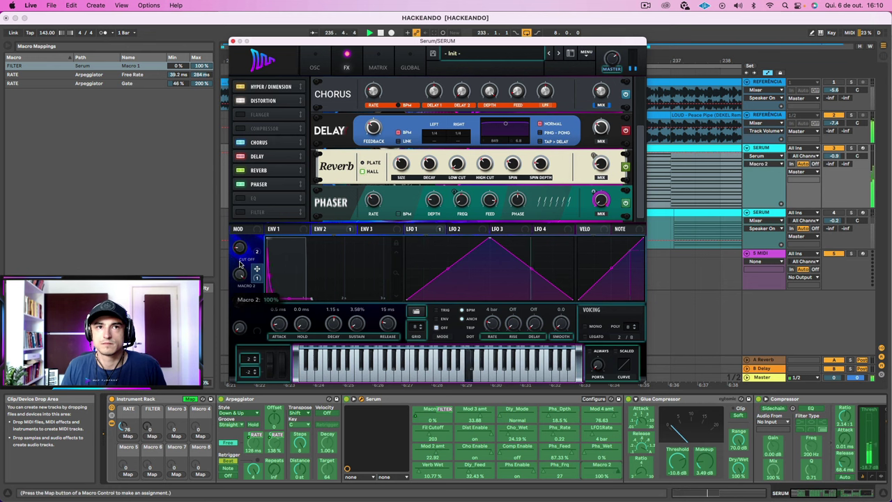
Step: Rename Serum's second macro as PHASER
left_click(239, 248)
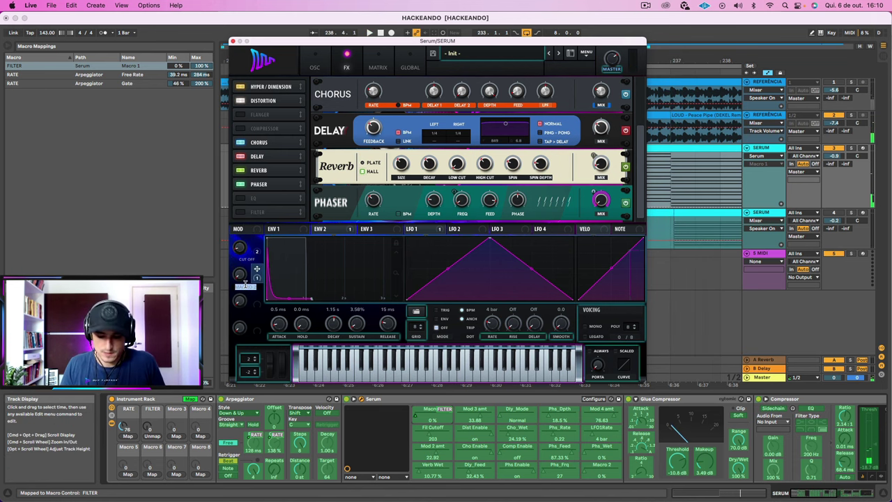
type("PHASER")
key("Return")
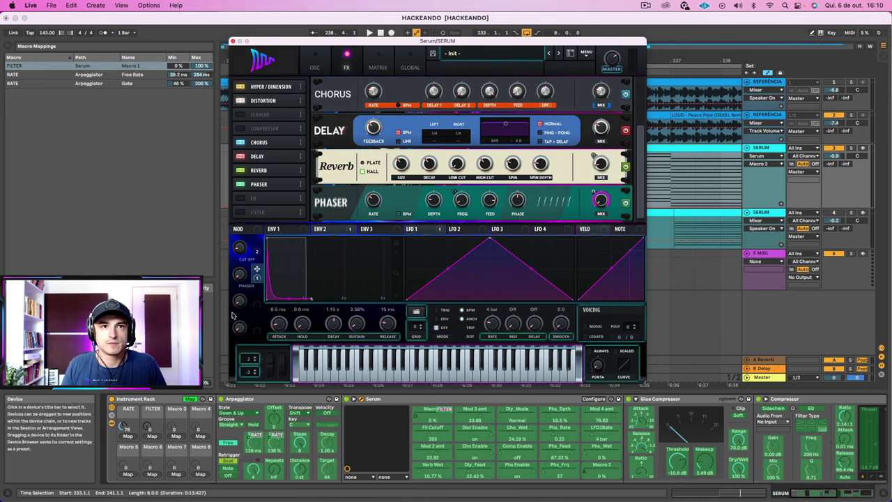
Step: Map Serum's Macro 2 to the Instrument Rack's third macro and rename that rack macro PHASER
left_click(176, 437)
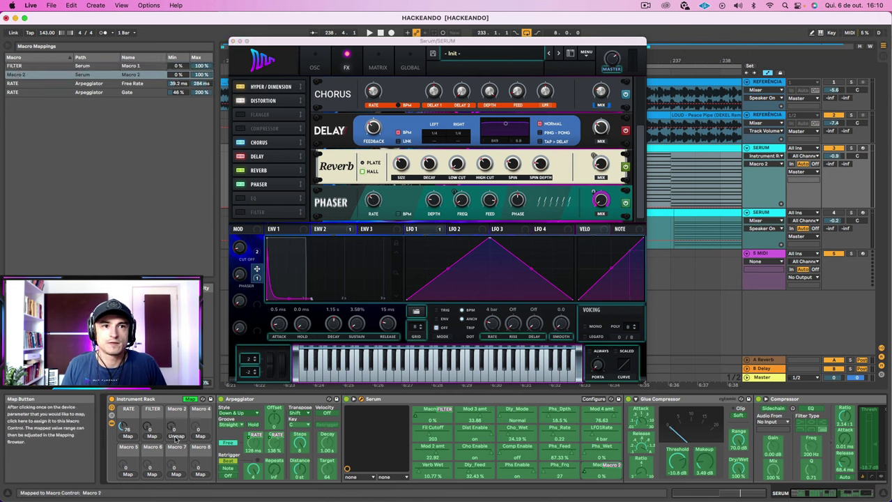
left_click(175, 436)
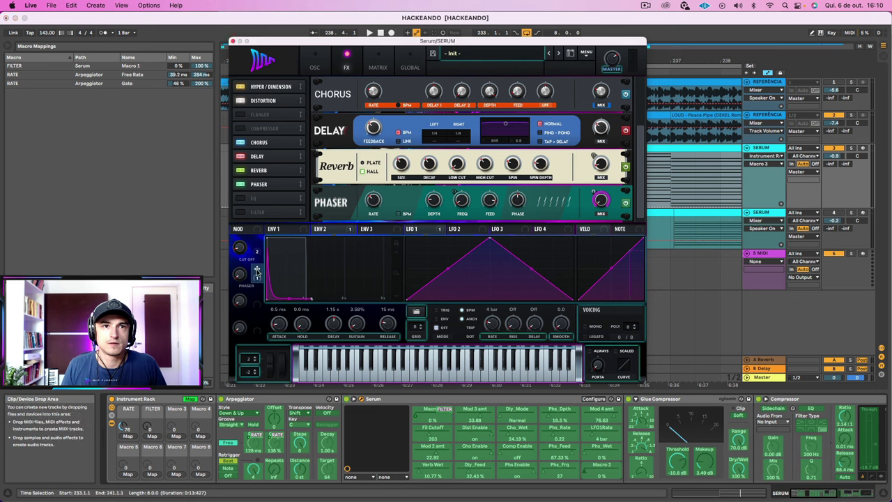
left_click(176, 436)
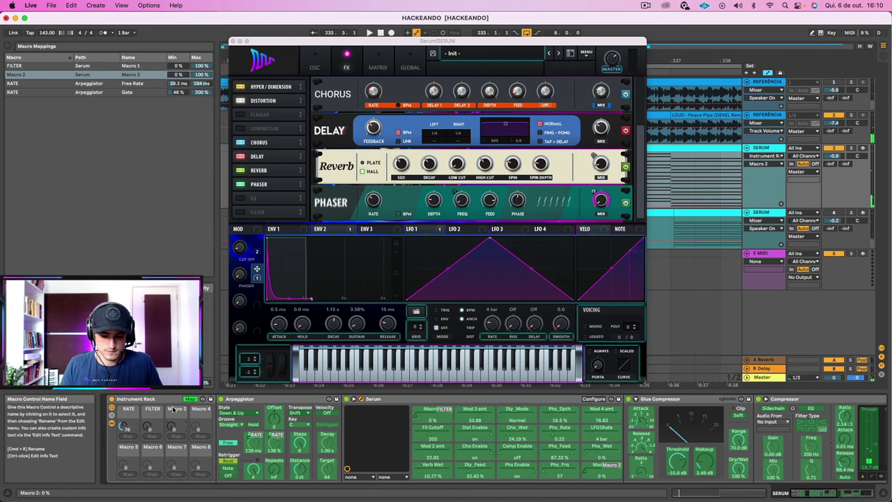
key("Return")
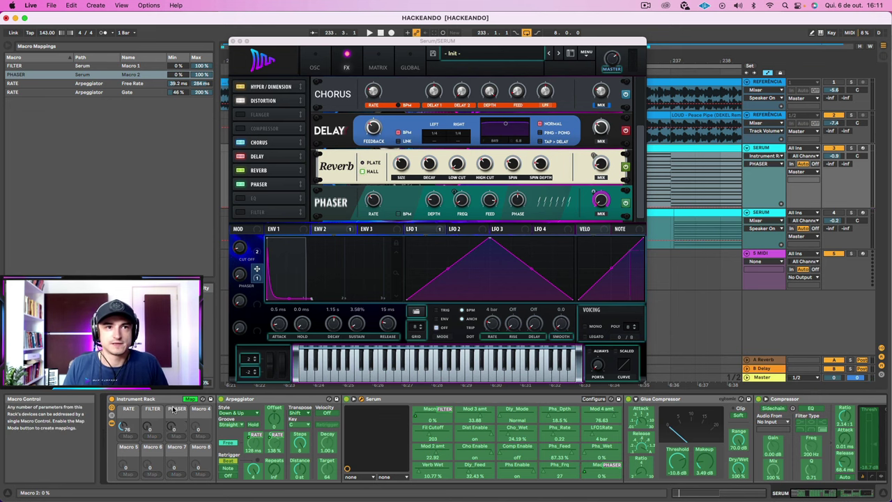
Step: Map the Auto Pan's rate in Hz to the Instrument Rack's Macro 4
scroll(265, 417, "right", 10)
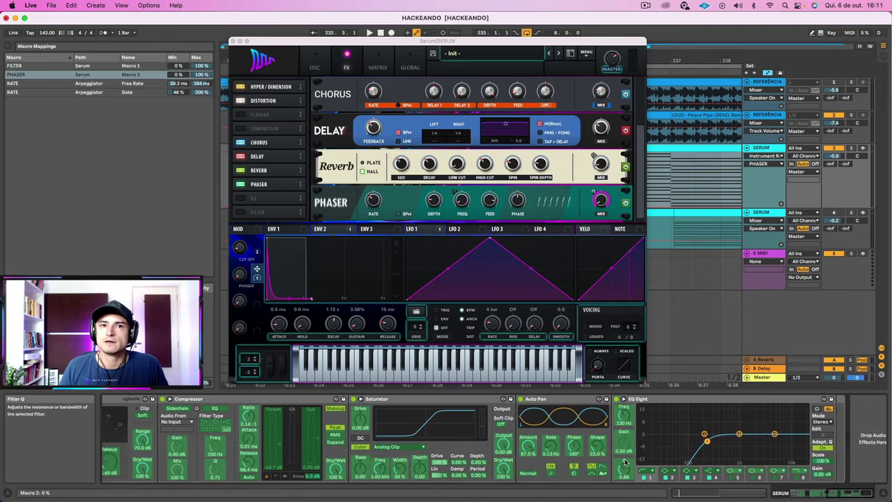
scroll(626, 462, "left", 8)
scroll(625, 461, "right", 3)
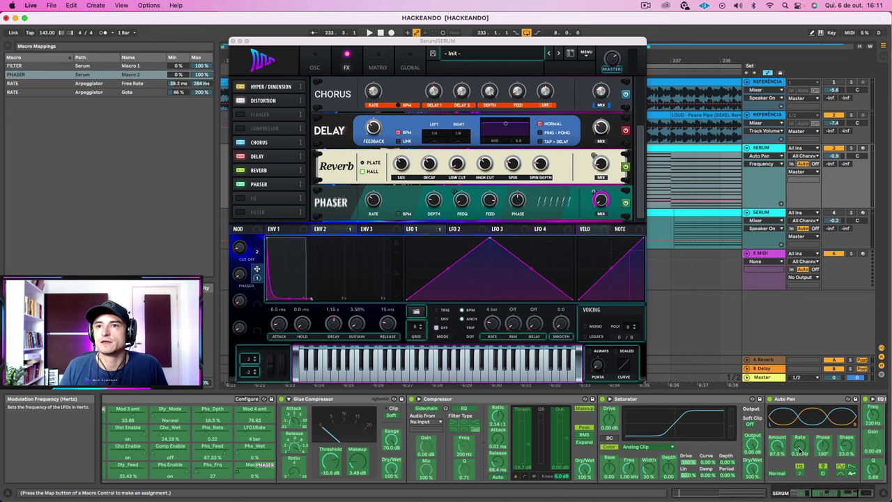
scroll(801, 452, "left", 6)
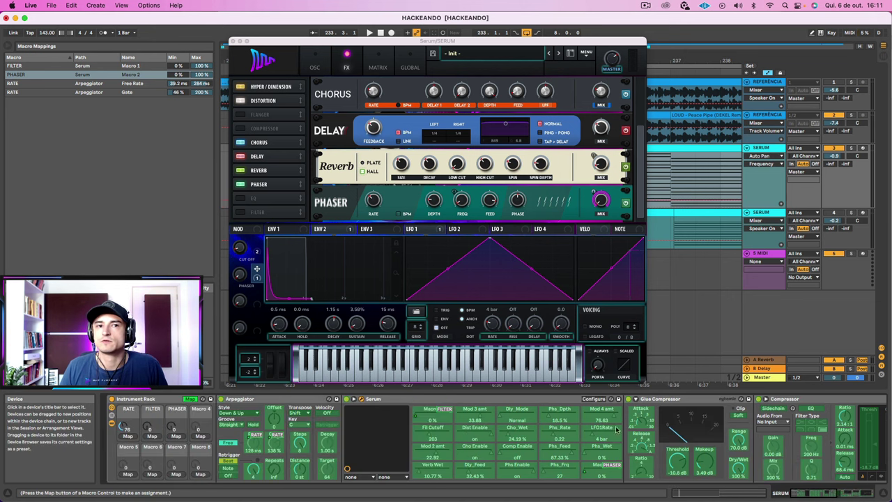
left_click(201, 435)
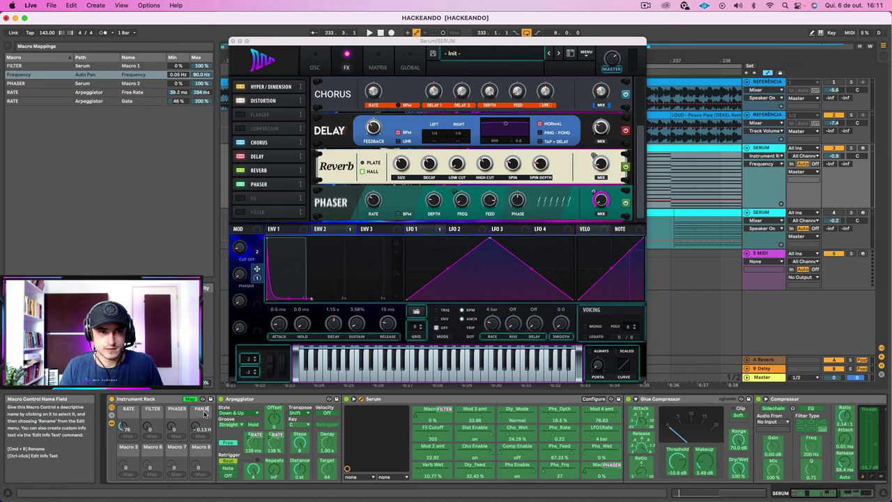
Step: Rename the rack's fourth macro as PAN RATE
left_click(205, 415)
type("PAN RATTE")
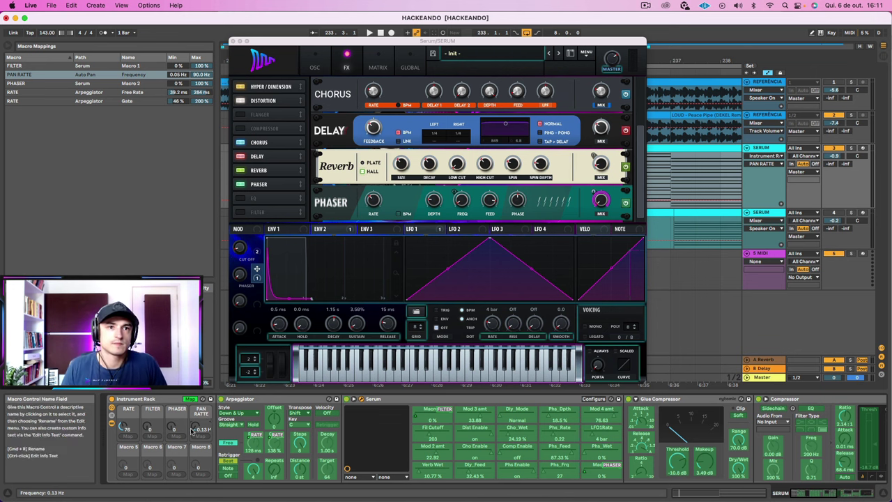
left_click(186, 442)
left_click(165, 403)
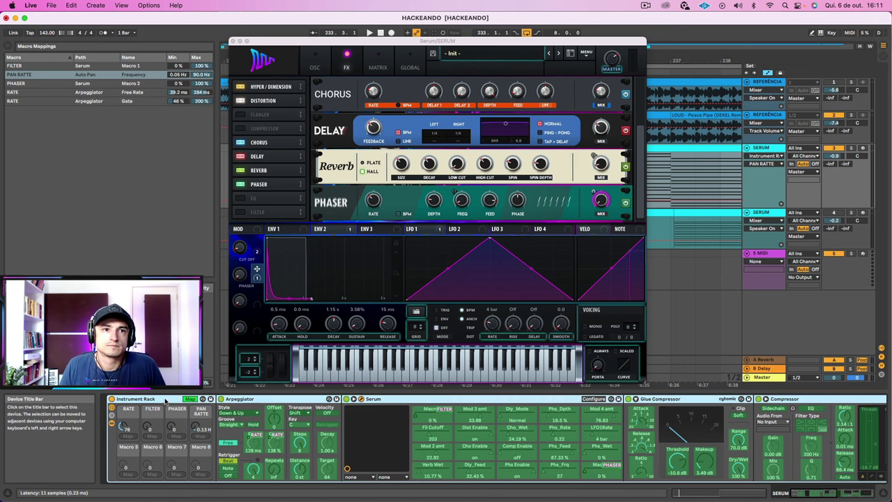
left_click(202, 414)
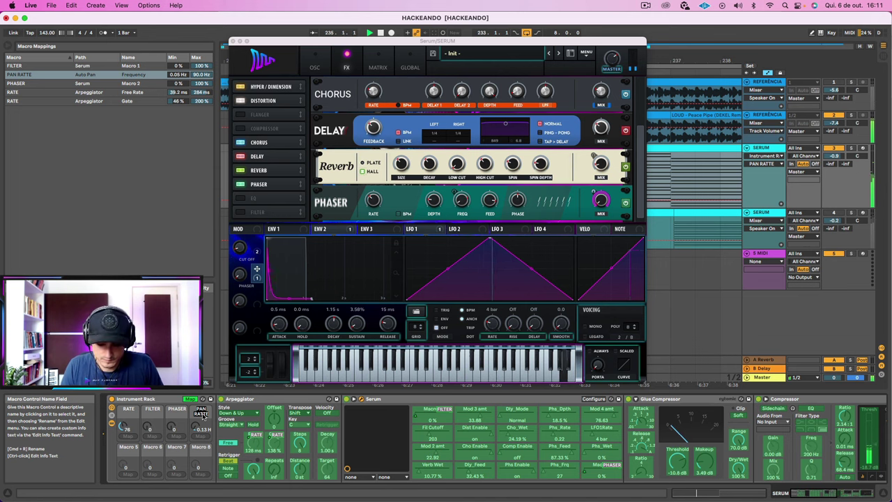
type("PA RATE")
key("Return")
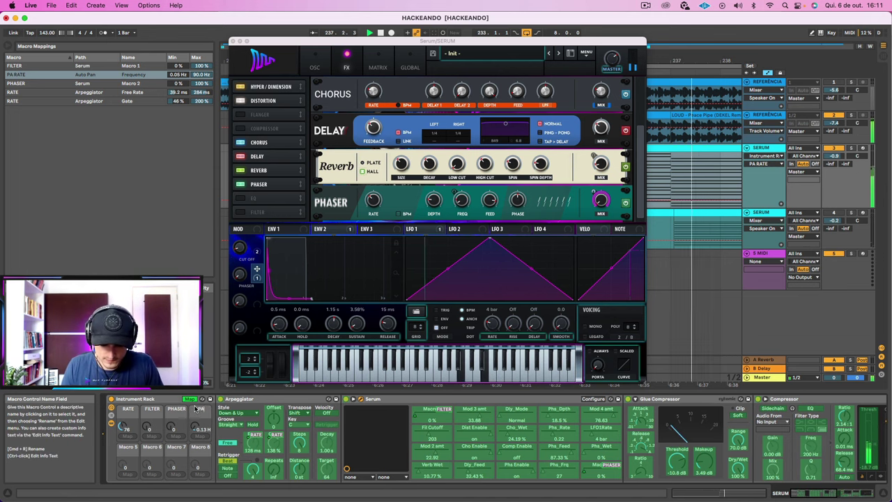
type("PAN RATE")
key("Return")
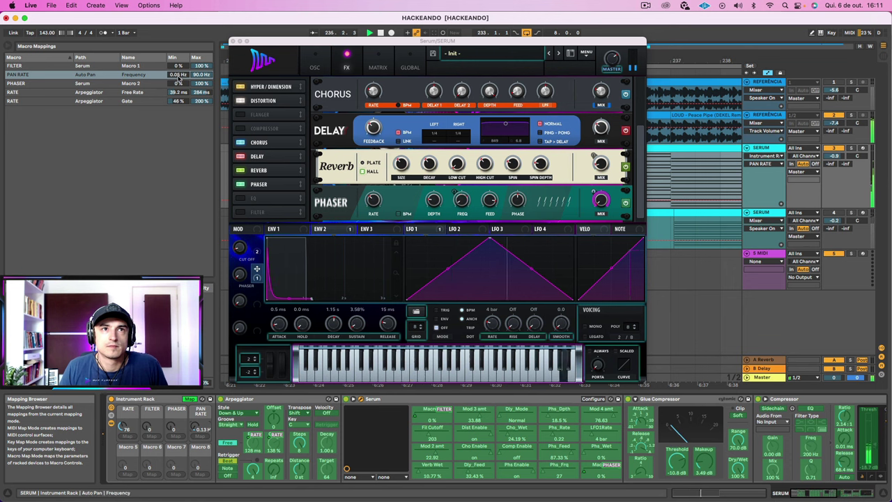
Step: Limit the PAN RATE mapping to 0.13–15.5 Hz during playback, and set the RATE macro to 90 and PAN RATE to about 0.17 Hz
left_click_drag(178, 75, 178, 76)
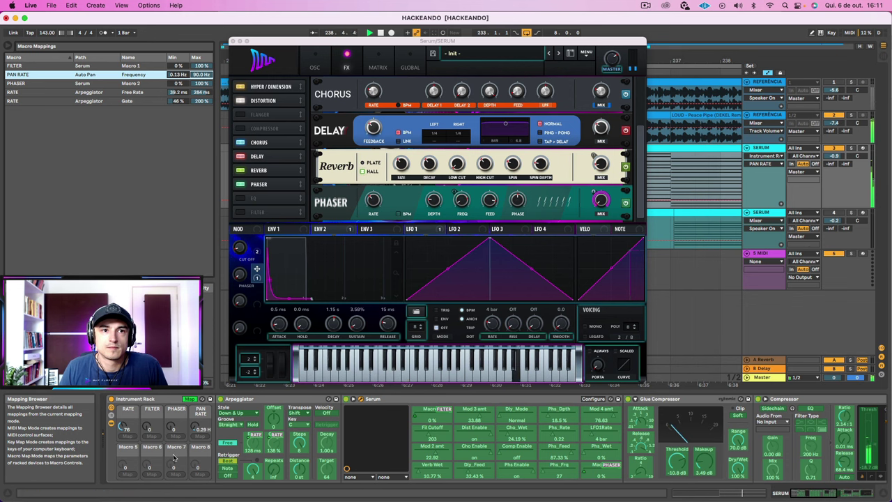
mouse_move(193, 428)
left_mouse_down()
mouse_move(193, 435)
mouse_move(193, 414)
left_mouse_up()
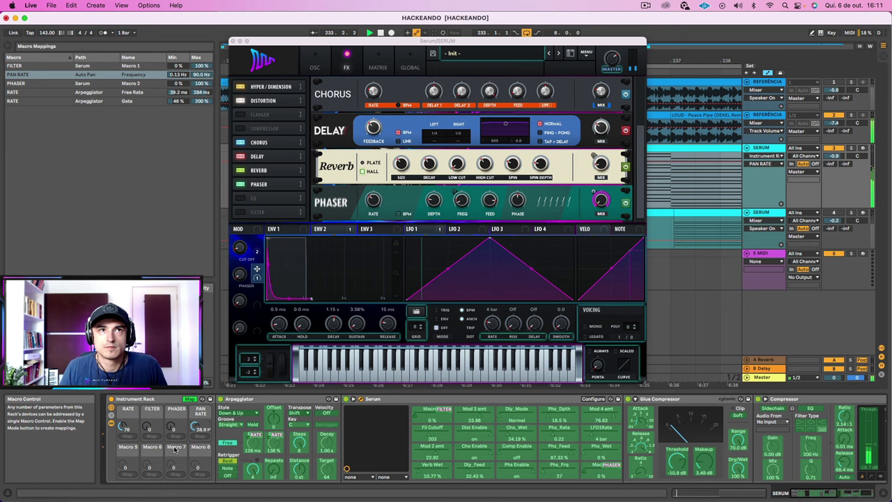
mouse_move(202, 74)
left_mouse_down()
mouse_move(202, 92)
mouse_move(201, 69)
left_mouse_up()
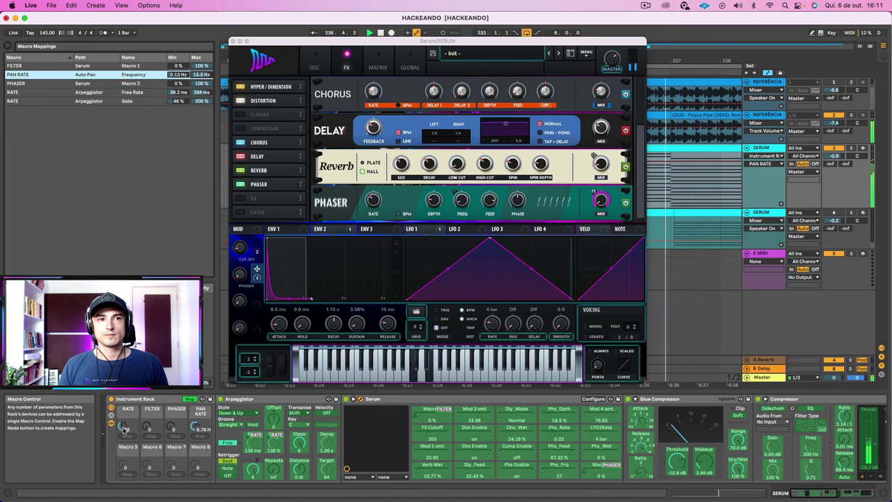
mouse_move(125, 426)
left_mouse_down()
mouse_move(124, 399)
mouse_move(124, 443)
mouse_move(124, 420)
left_mouse_up()
left_click_drag(196, 427, 196, 473)
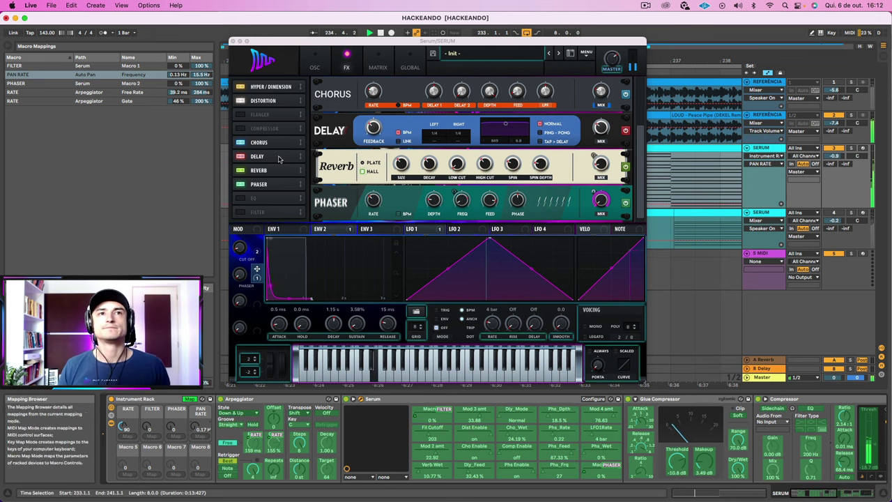
Step: Enable Serum's sub oscillator and set its level to 0%
left_click(307, 68)
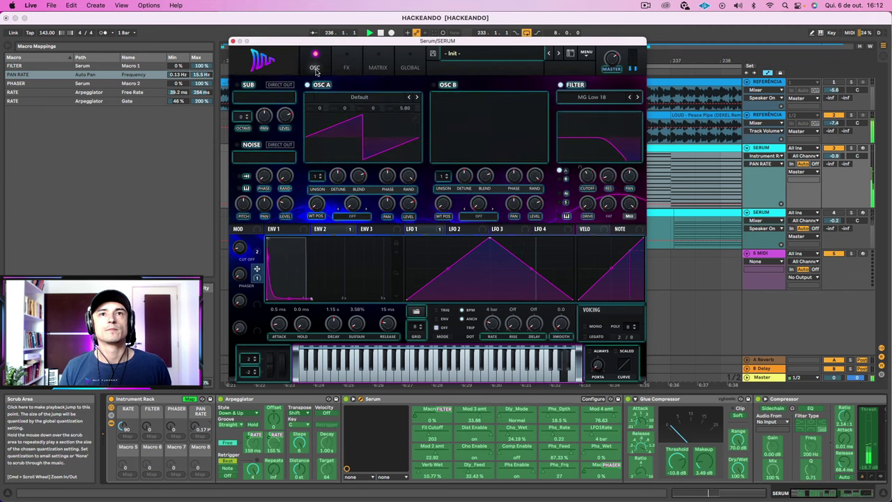
left_click(238, 85)
left_click(237, 85)
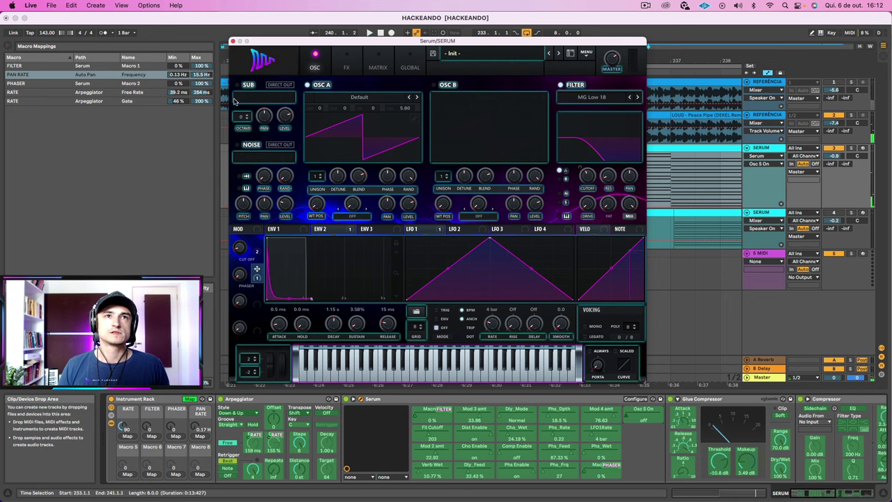
left_click(285, 116)
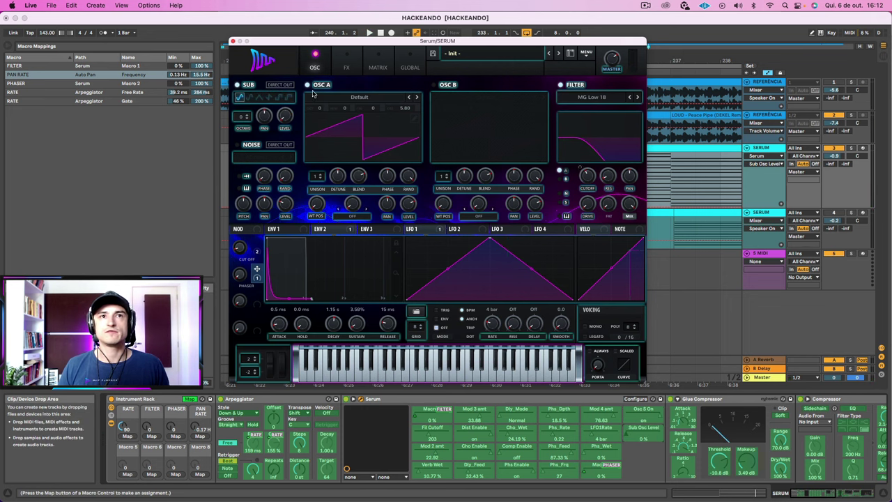
Step: Set oscillator A's warp mode to Sync (No Window), adjust its warp amount during playback, and close Serum's window
left_click(351, 209)
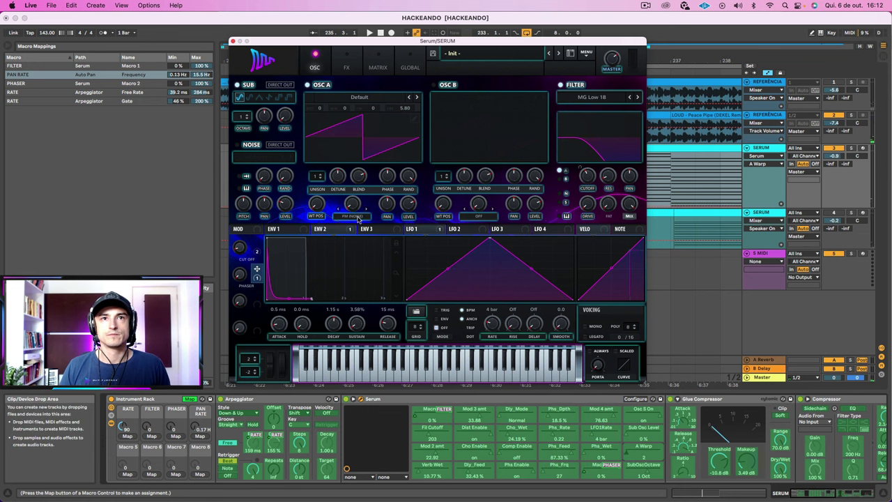
left_click(349, 214)
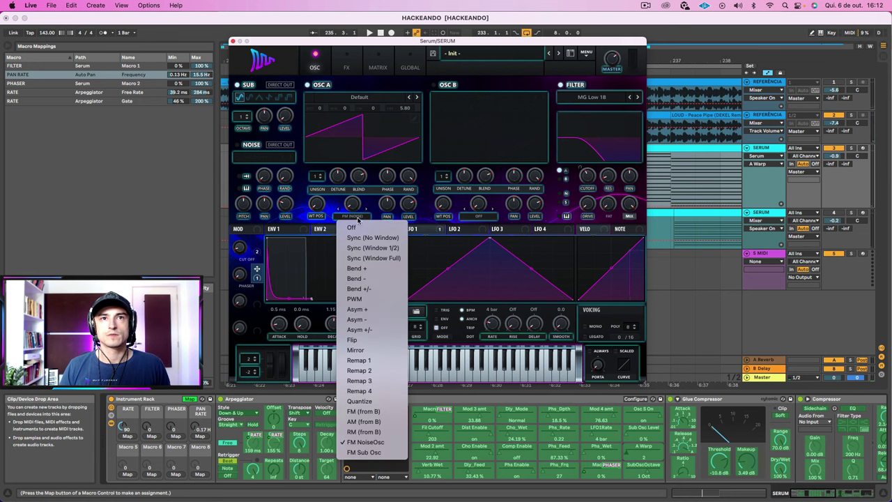
left_click(377, 240)
key("space")
left_click_drag(354, 203, 355, 142)
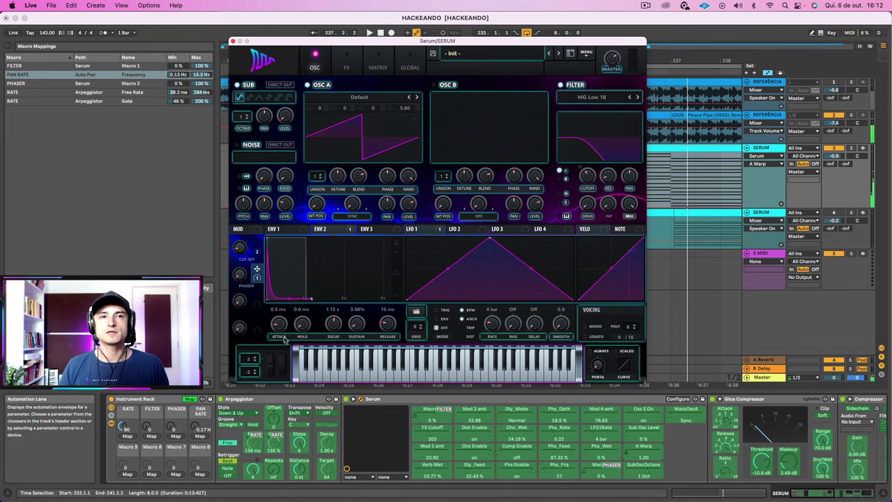
left_click(233, 42)
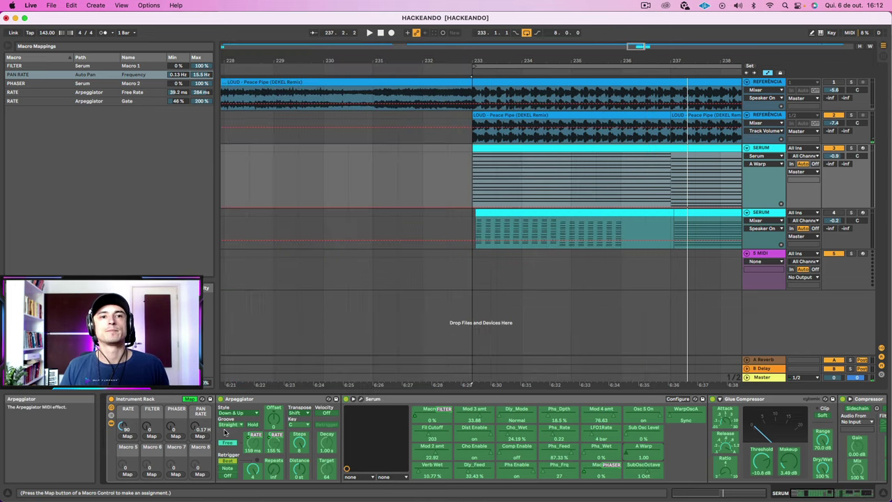
Step: Leave macro mapping and color the rack macros: RATE orange, FILTER green, PHASER blue and PAN RATE magenta
left_click(189, 399)
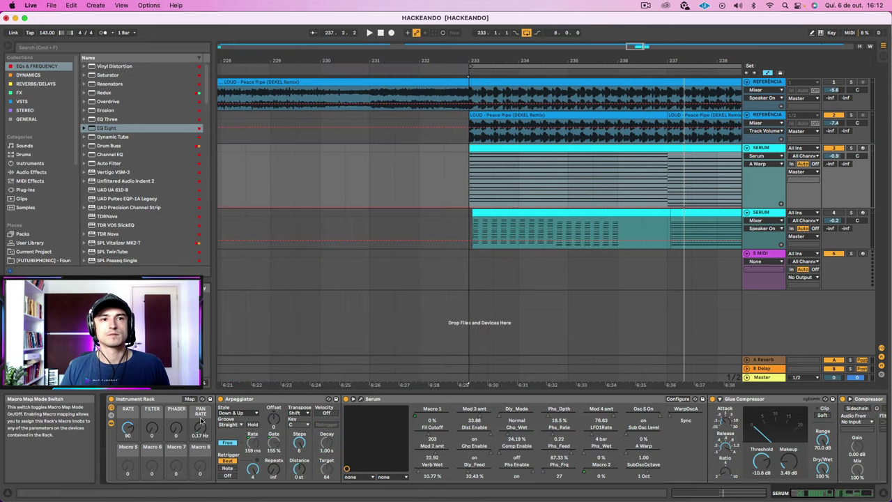
right_click(124, 412)
key("Escape")
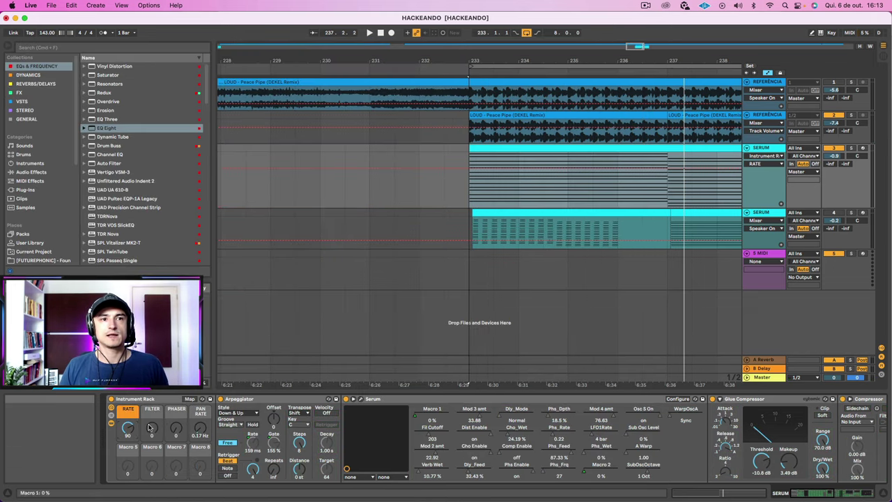
right_click(155, 416)
left_click(208, 378)
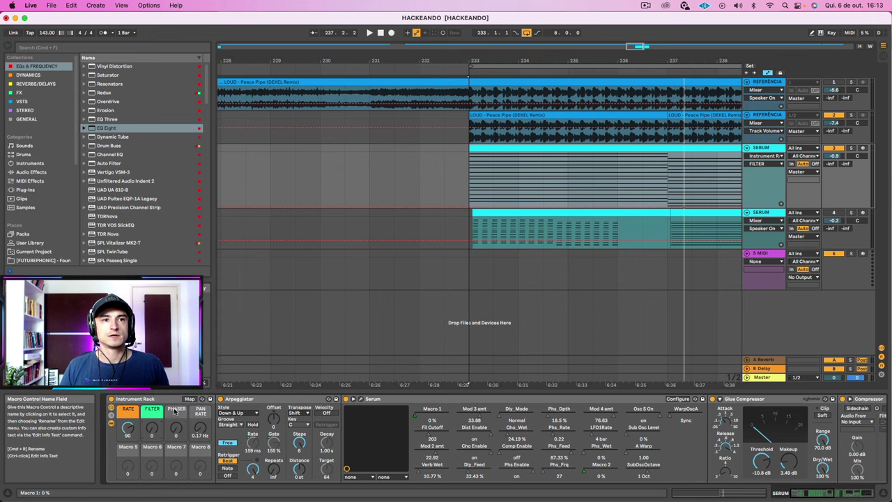
right_click(152, 410)
left_click(245, 377)
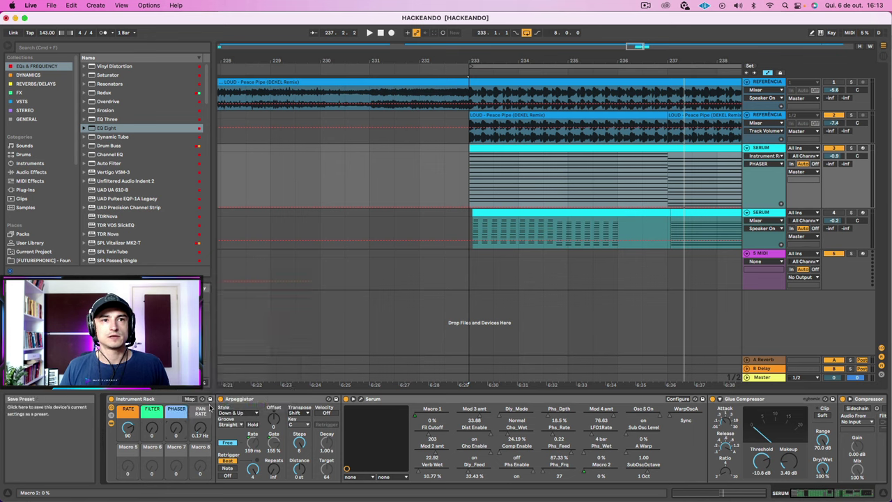
right_click(204, 410)
left_click(303, 377)
left_click(302, 377)
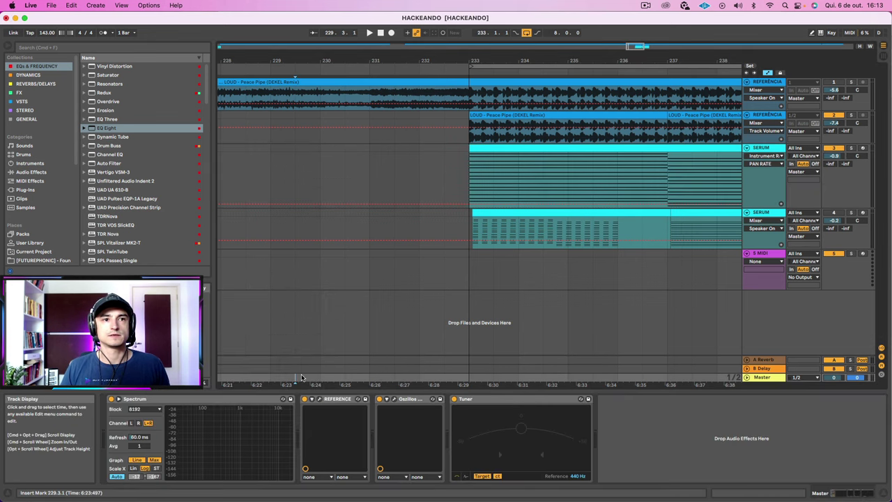
Step: Reselect the upper SERUM track and play its clip from bar 233 with the whole loop in view
left_click(769, 150)
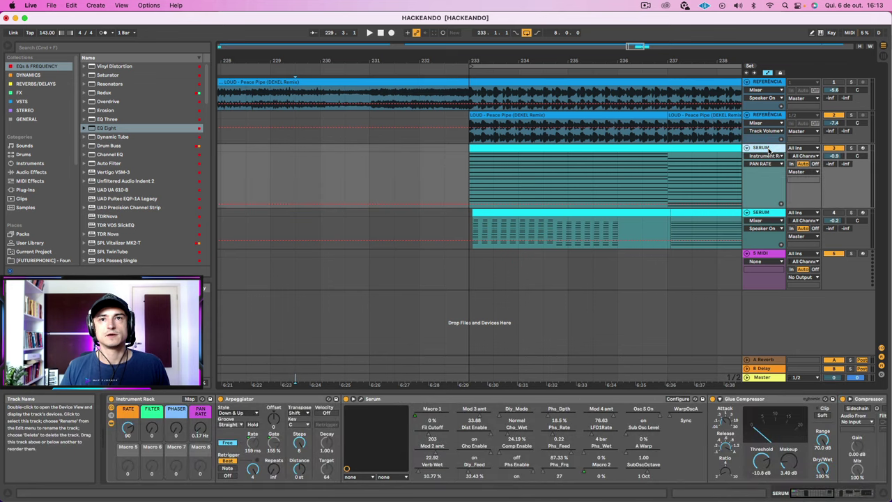
key("space")
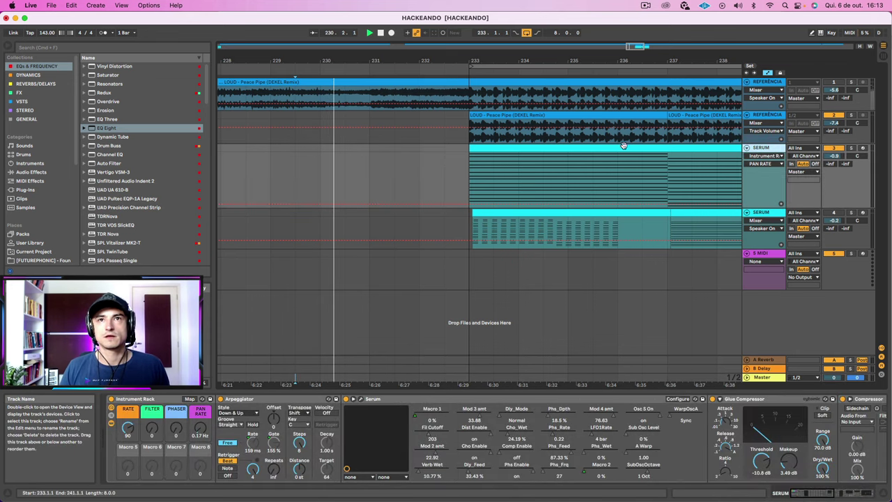
left_click(558, 147)
key("space")
left_click_drag(497, 61, 497, 43)
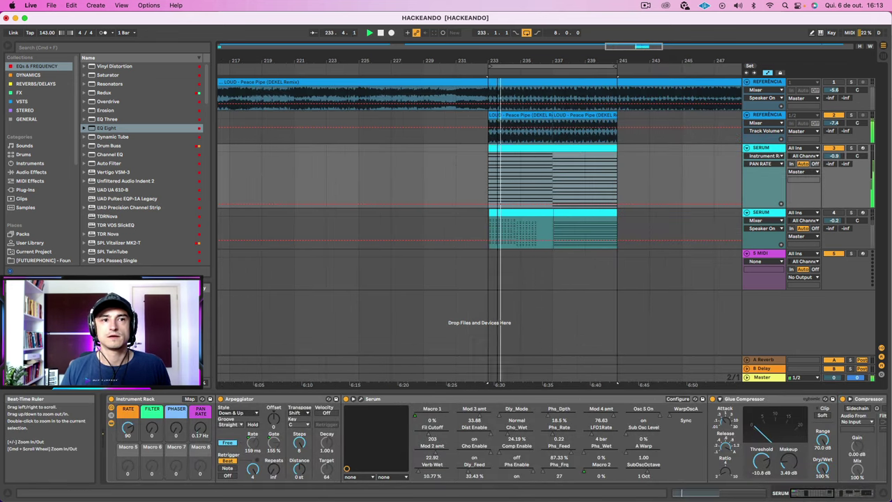
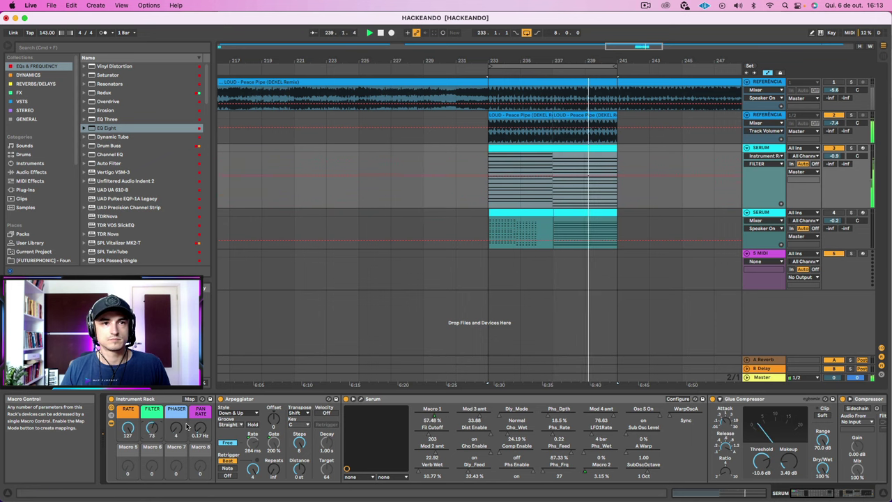
Step: Sweep the rack macros during playback, ending with RATE at 127, FILTER at 122 and PHASER at 127, and stop playback
left_click_drag(178, 428, 177, 342)
left_click_drag(130, 436, 130, 478)
left_click_drag(128, 430, 152, 480)
left_click_drag(177, 429, 152, 344)
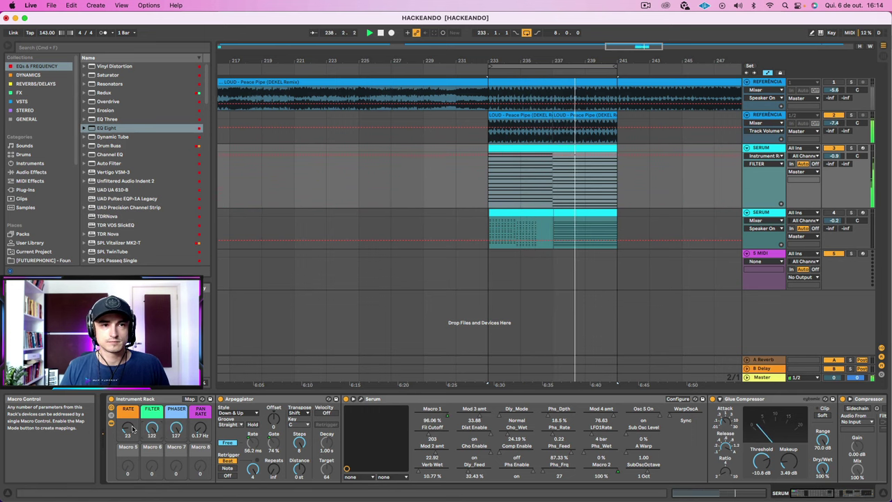
left_click_drag(133, 429, 133, 359)
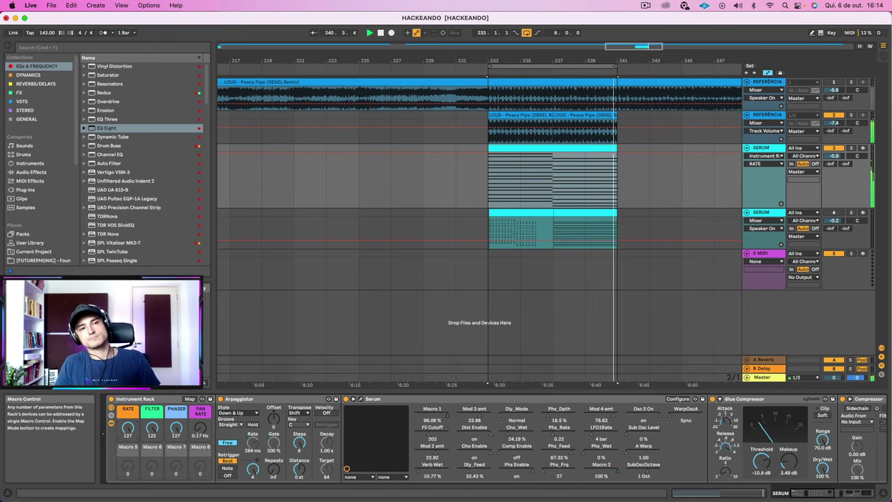
mouse_move(269, 499)
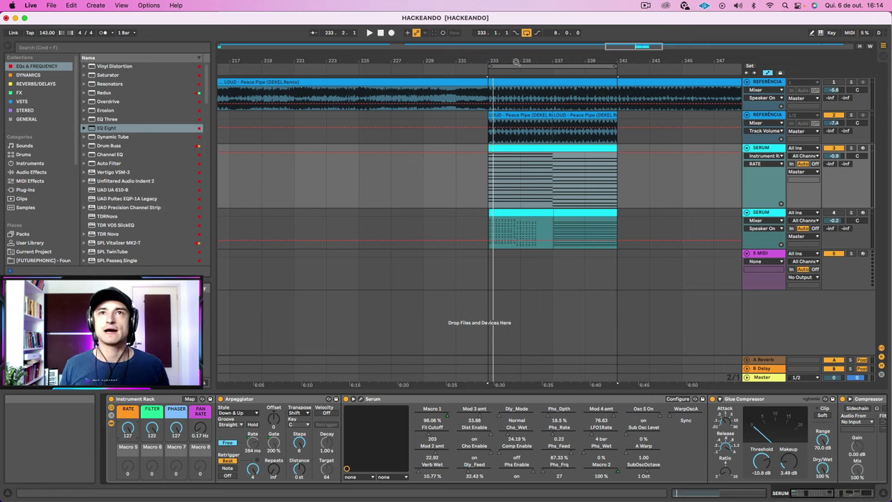
Step: Open Serum's window to review the patch beside the rack macros, and close it again
left_click_drag(513, 62, 513, 48)
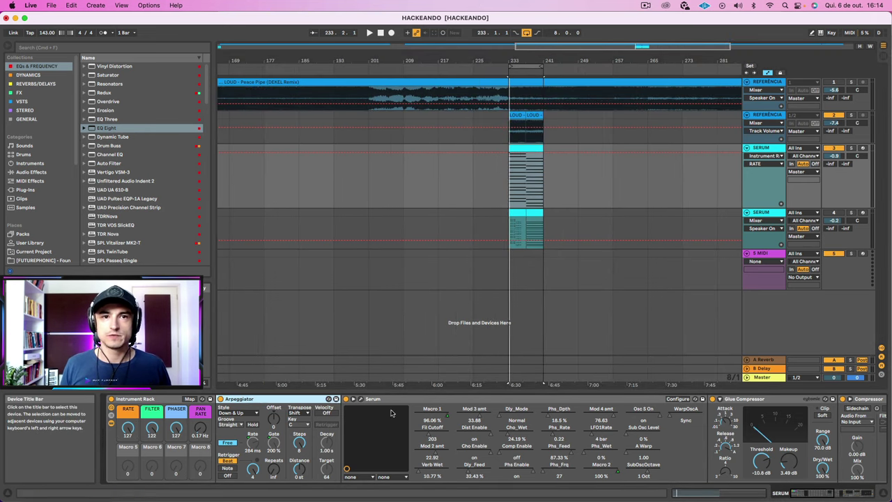
left_click(339, 404)
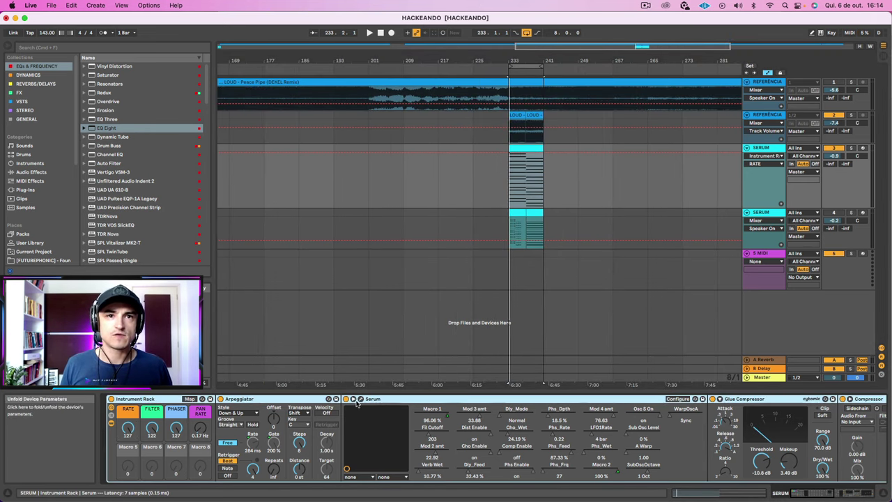
left_click(359, 401)
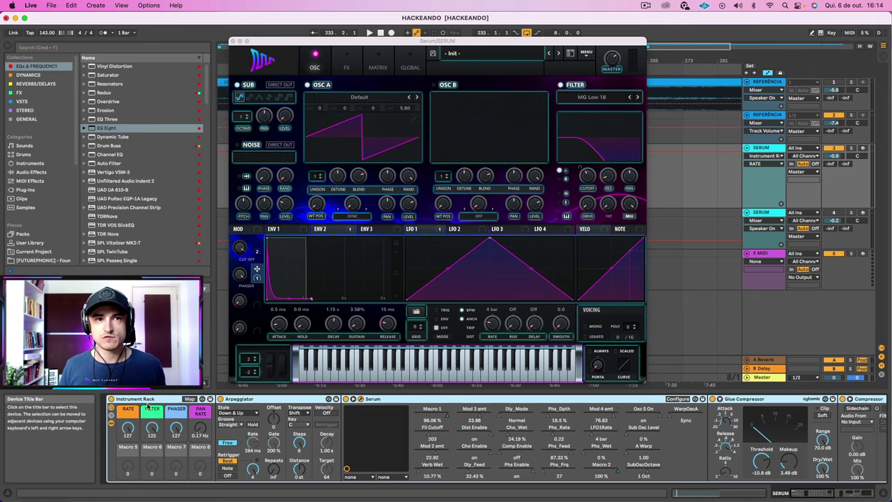
left_click(233, 42)
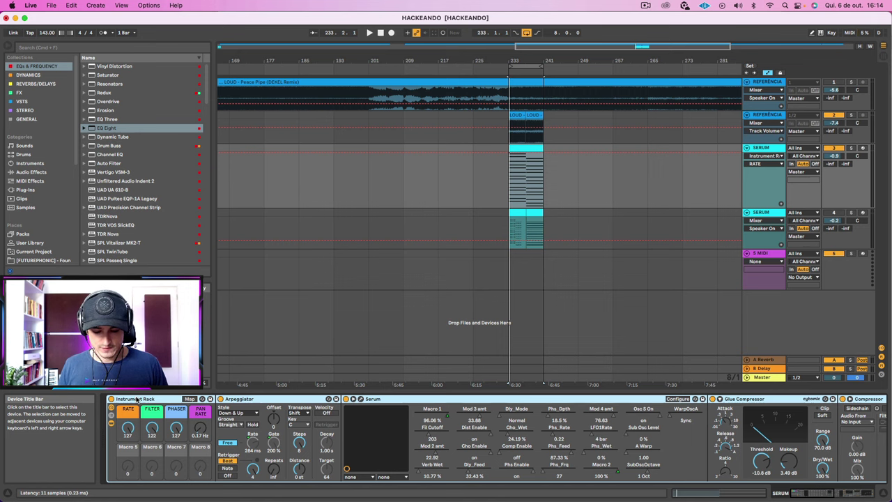
Step: Save the instrument rack to the User Library as DEKEL ARP GENERATOR
left_click(209, 400)
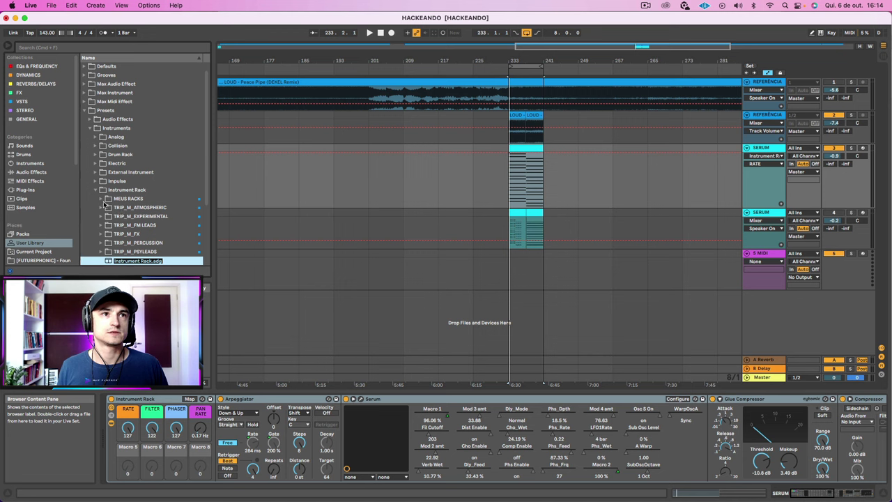
key("BackSpace")
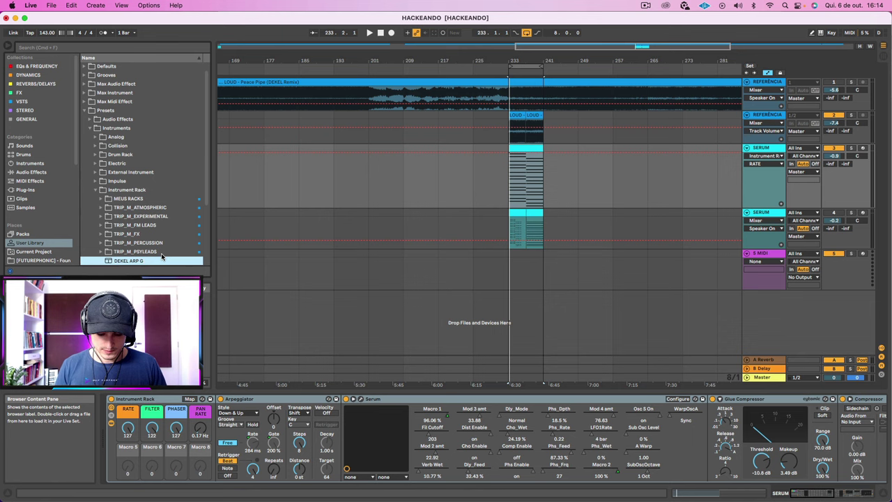
key("Return")
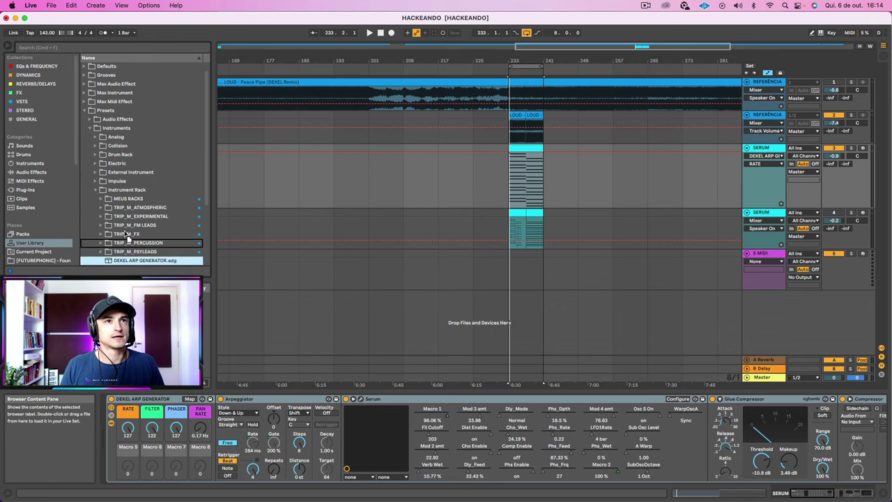
Step: Move the DEKEL ARP GENERATOR and PLUCK - FREEDOM NOISE PLUCK presets into MEUS RACKS and select DEKEL ARP GENERATOR there
left_click_drag(126, 204, 126, 201)
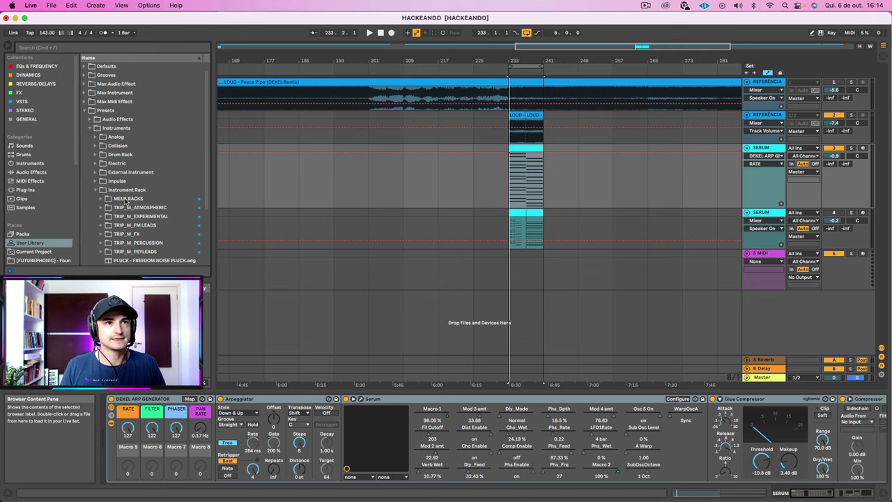
left_click_drag(151, 261, 124, 199)
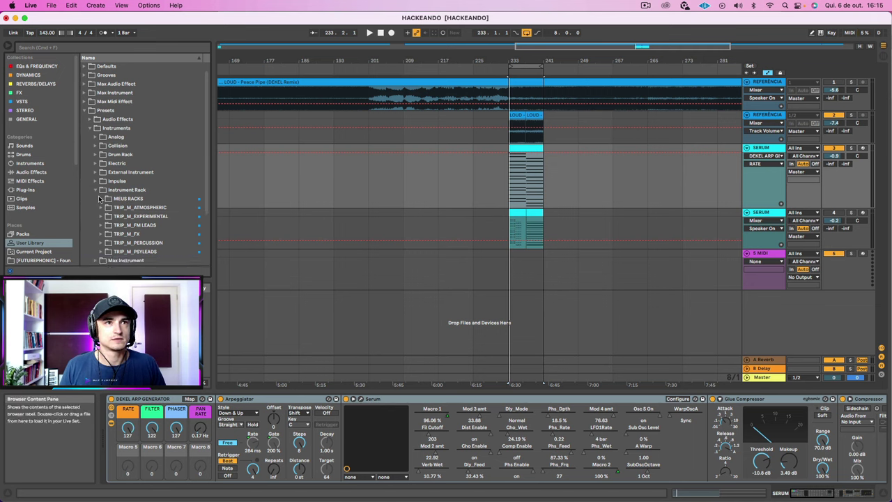
left_click(99, 198)
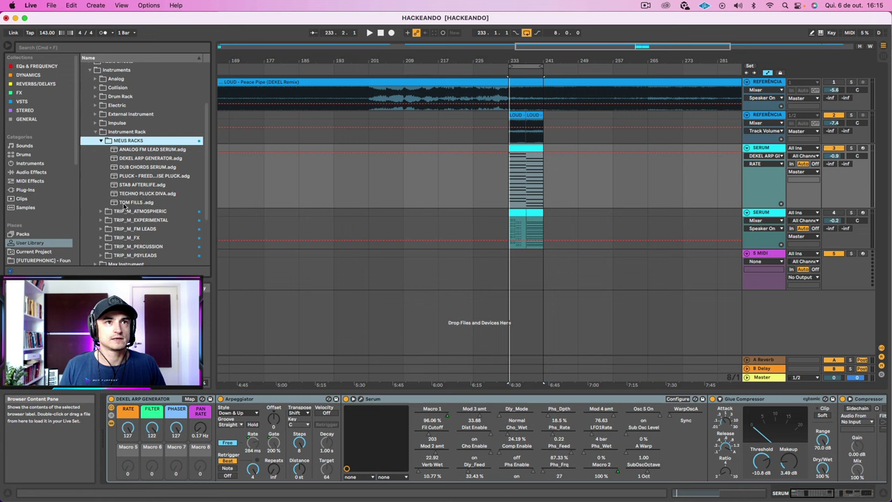
left_click(130, 159)
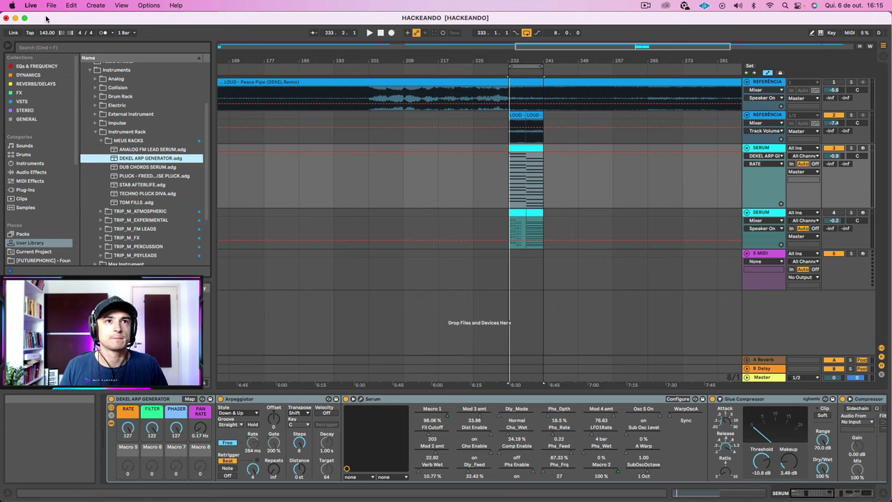
Step: Show the DEKEL ARP GENERATOR preset file in Finder, look through the open windows, and return to Ableton Live
right_click(134, 160)
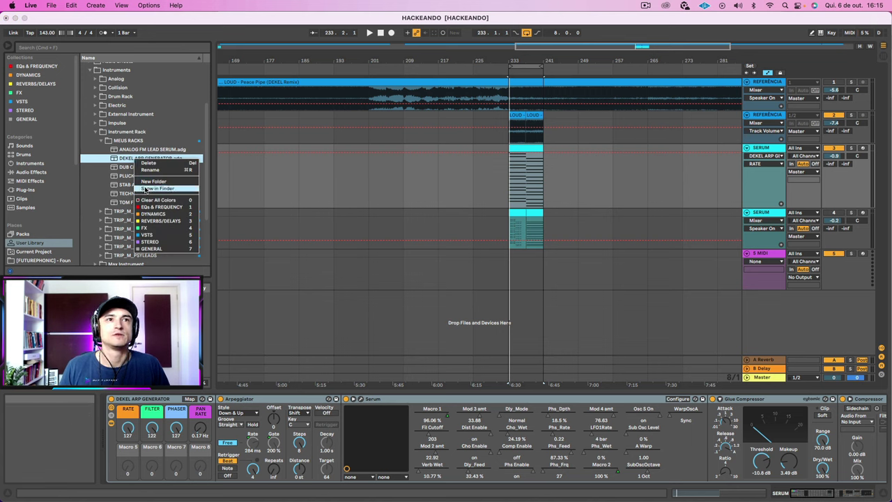
left_click(155, 188)
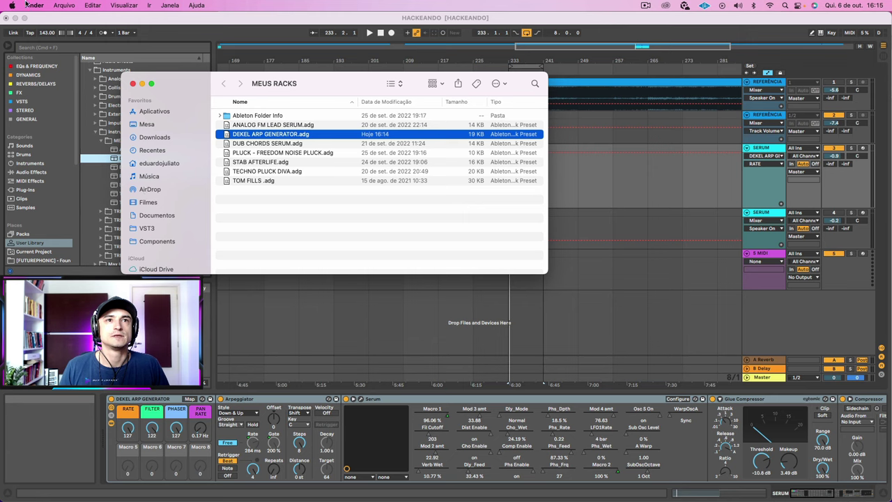
left_click(15, 17)
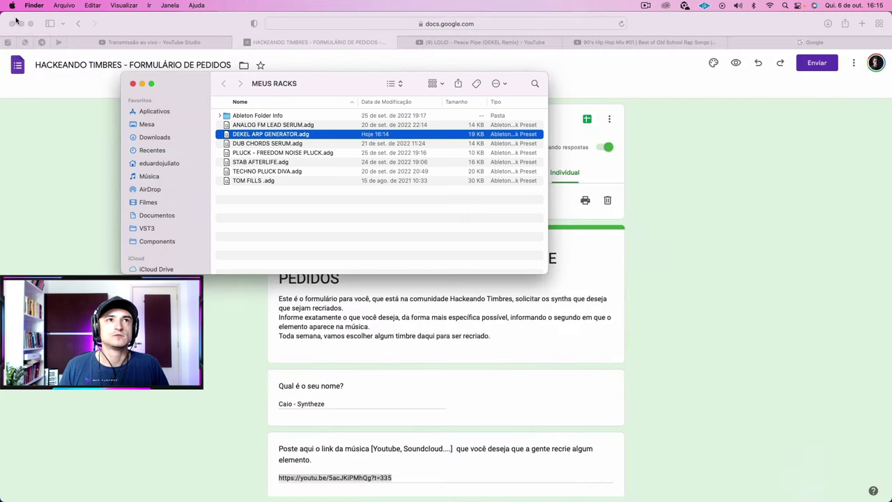
left_click(21, 24)
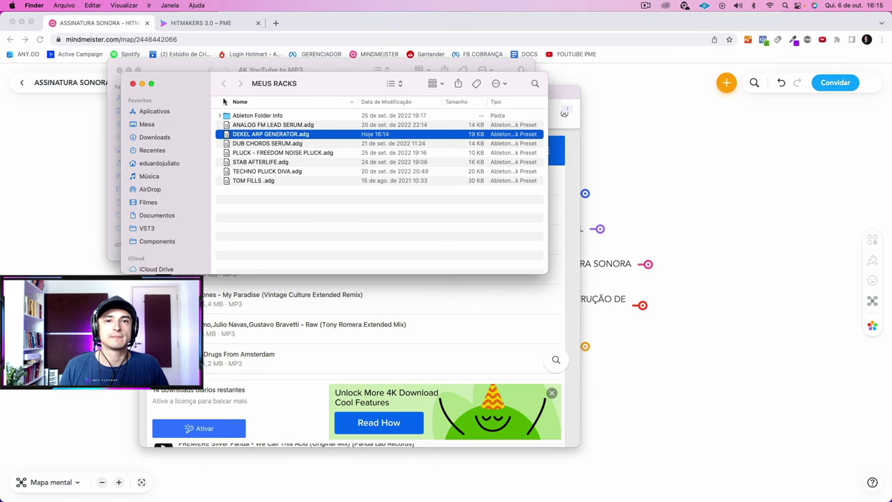
left_click(308, 482)
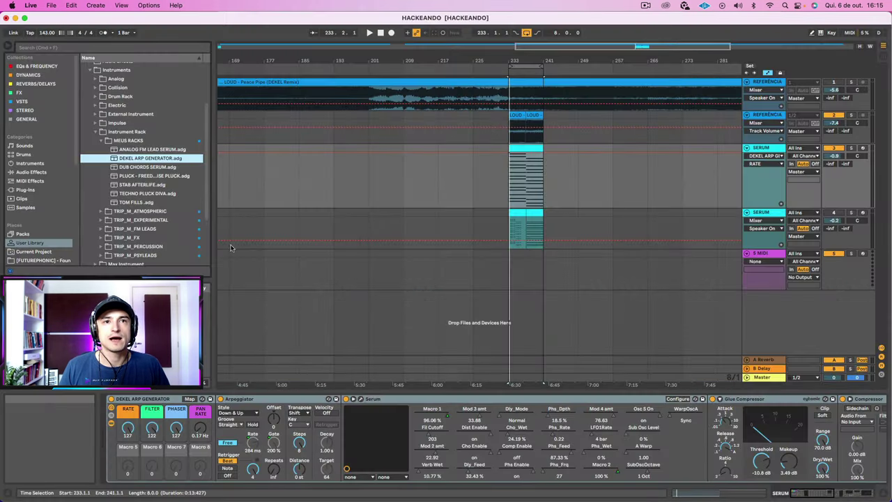
Step: Hide the automation in the arrangement and bring the loop from bar 233 into closer view
key("a")
scroll(439, 185, "right", 5)
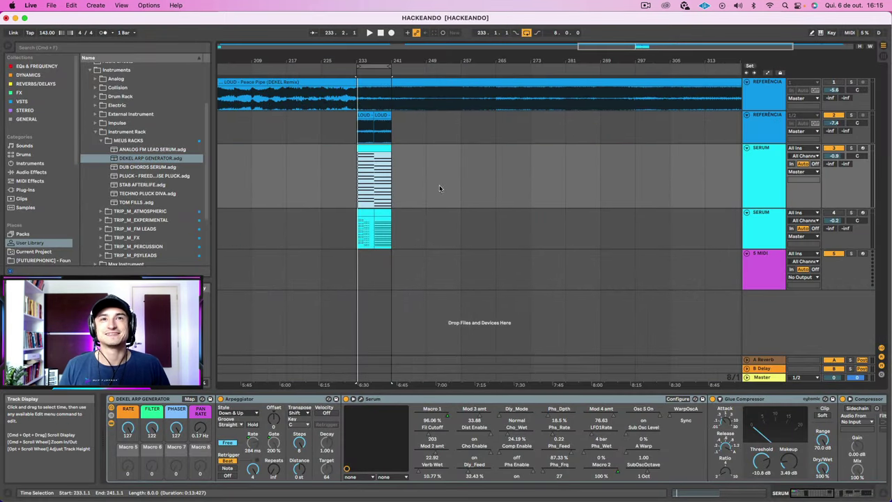
left_click_drag(385, 64, 391, 64)
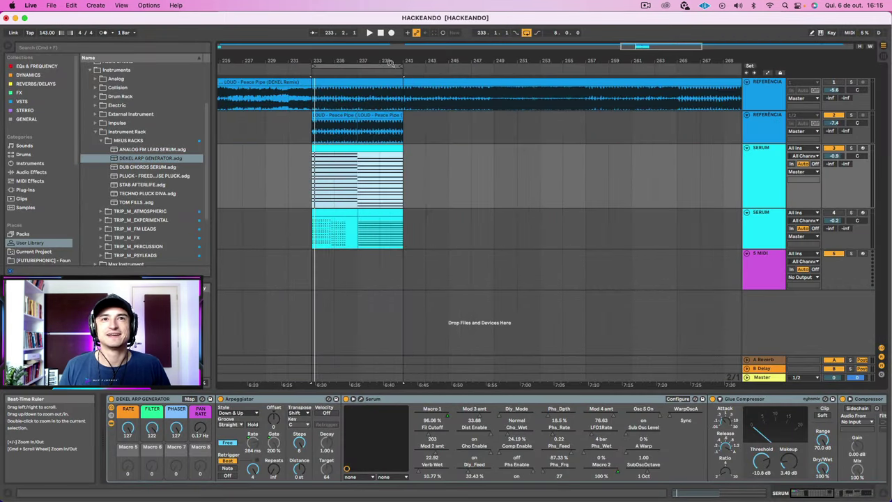
Step: Solo the upper SERUM track and play its clip while turning RATE to 53 and FILTER to 38
double_click(345, 149)
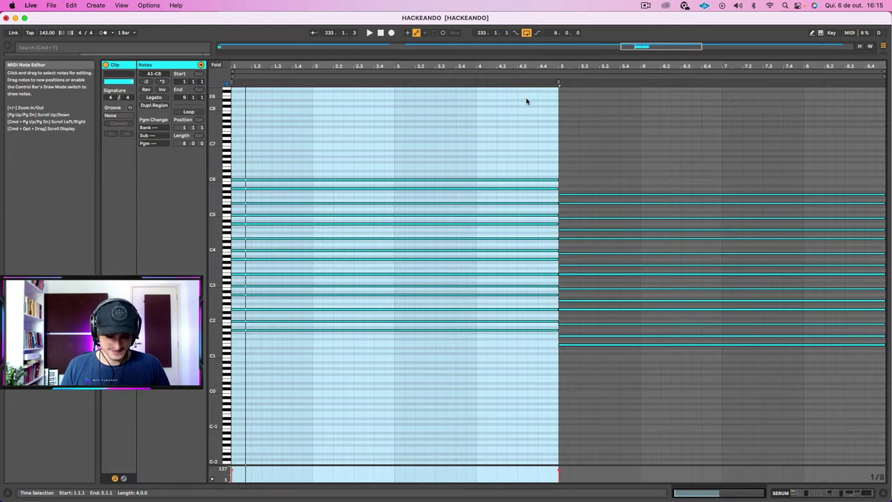
key("shift+Tab")
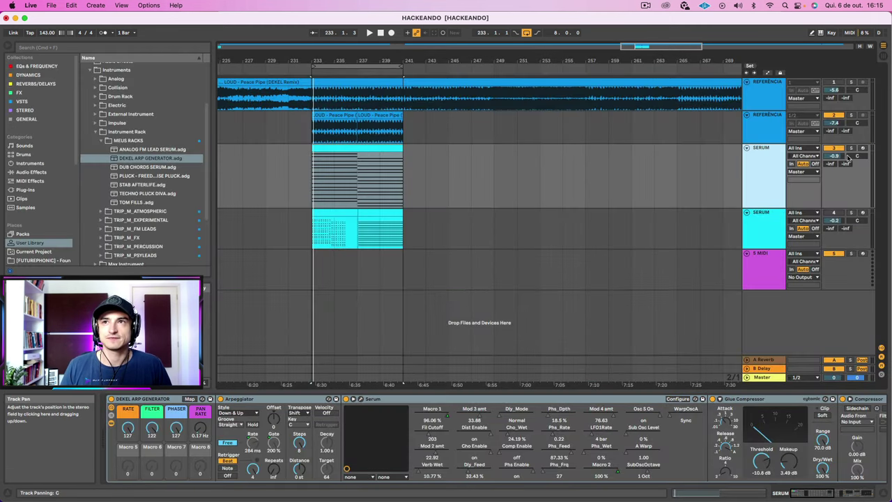
left_click(852, 148)
key("space")
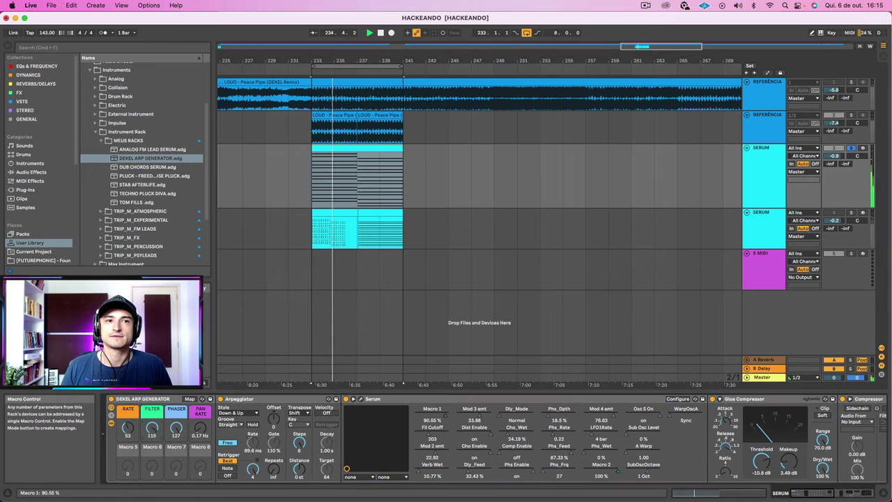
Step: Open the upper SERUM clip's notes and examine the lowest note of the first chord, A1
left_click(343, 146)
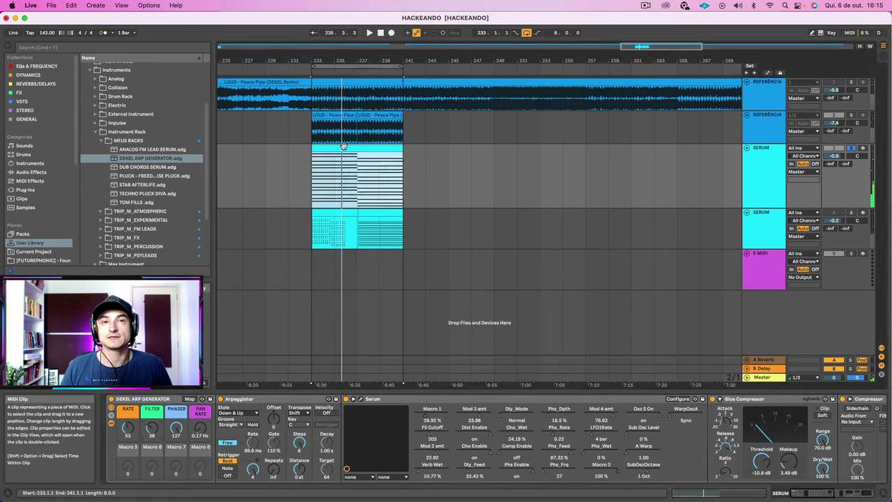
double_click(343, 146)
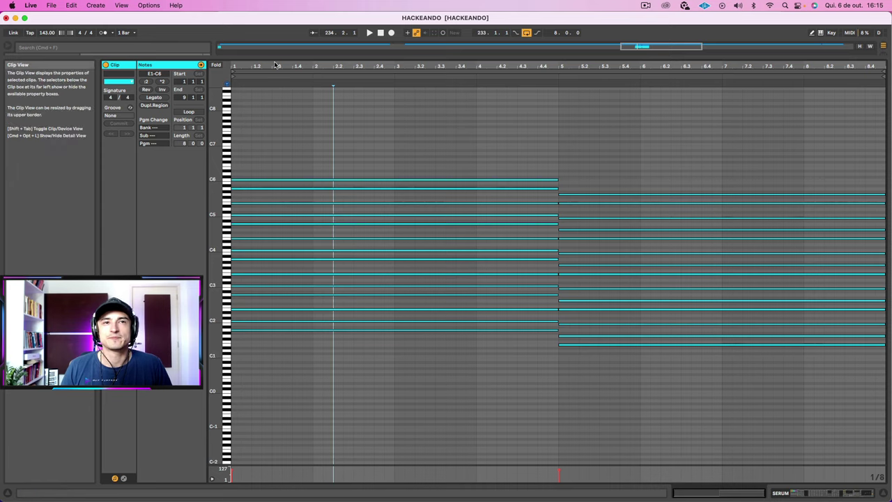
left_click_drag(274, 66, 400, 197)
scroll(400, 198, "left", 1)
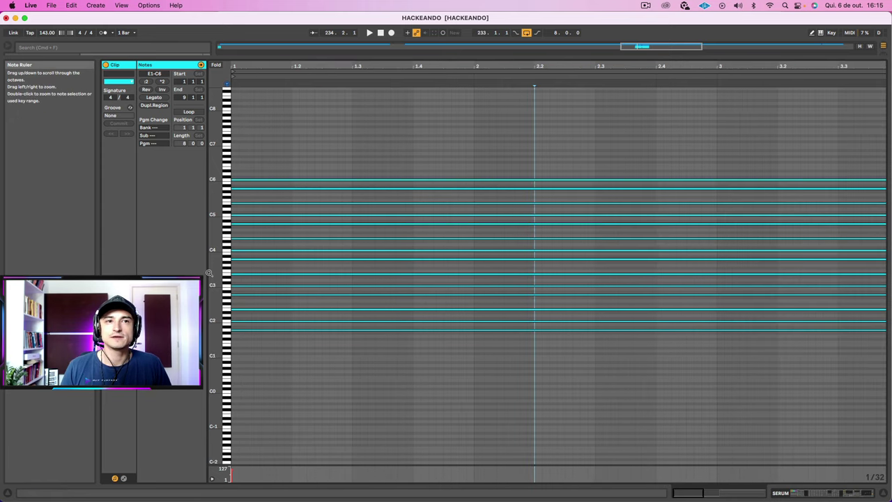
left_click_drag(211, 273, 237, 386)
scroll(262, 412, "left", 1)
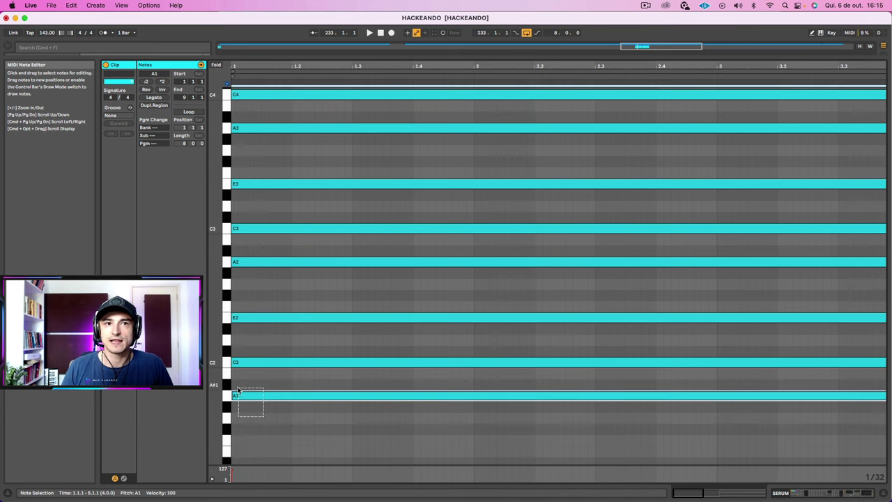
Step: Highlight the first chord's C2 and E2 notes, and select A1, C2 and E2 together as its basic triad
left_click(241, 364)
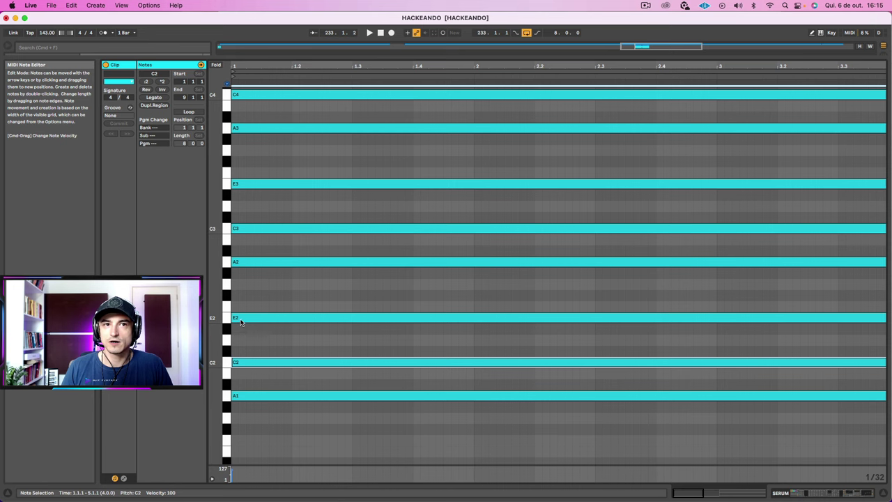
left_click_drag(247, 441, 226, 357)
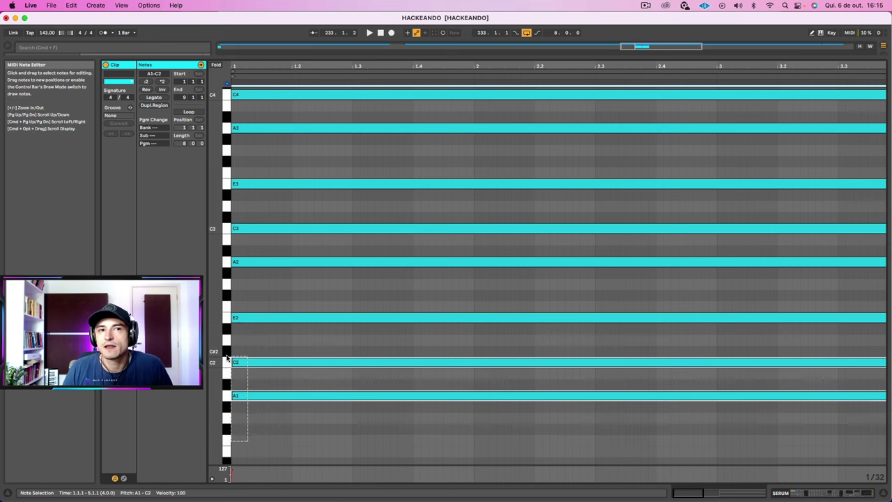
left_click(248, 320)
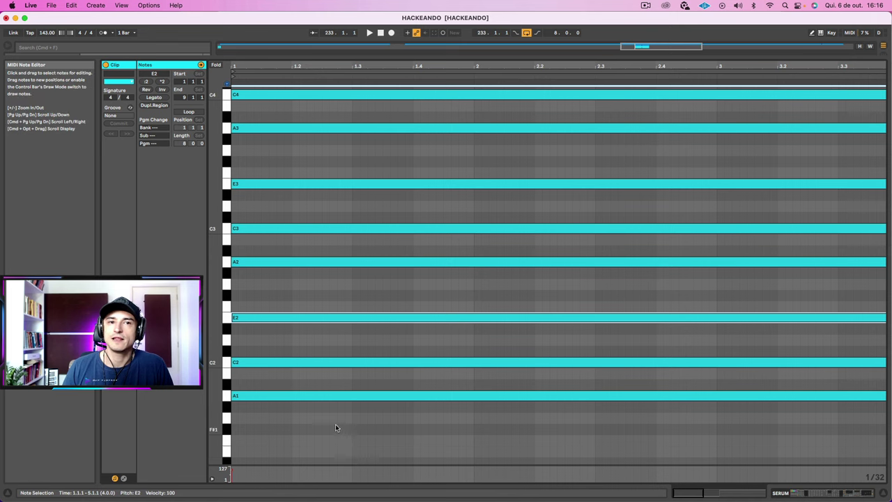
left_click_drag(348, 434, 245, 312)
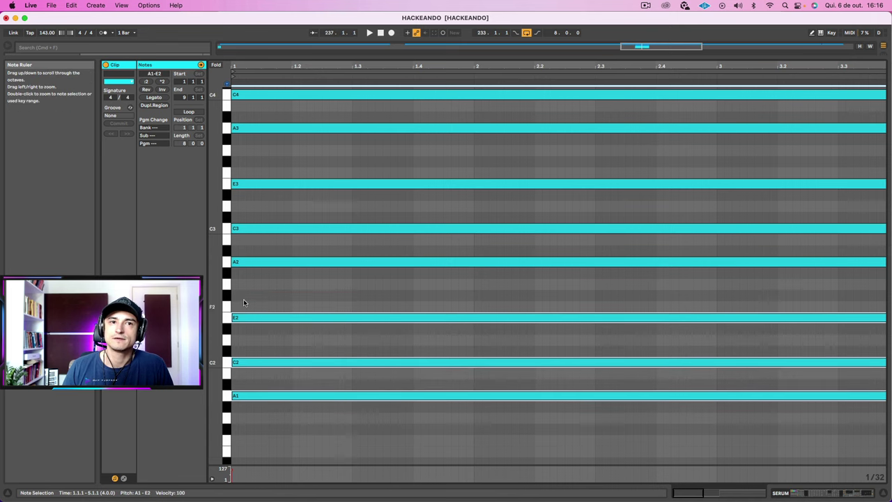
Step: Highlight the triad's repetitions in the higher octaves from A2 up to E5, and examine both chords side by side
scroll(249, 282, "up", 5)
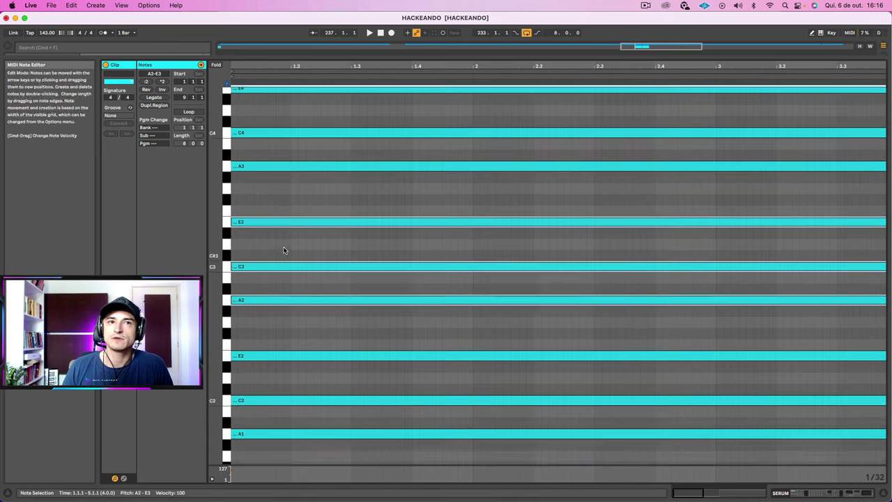
left_click(274, 251)
left_click_drag(274, 250, 219, 146)
left_click_drag(277, 165, 252, 179)
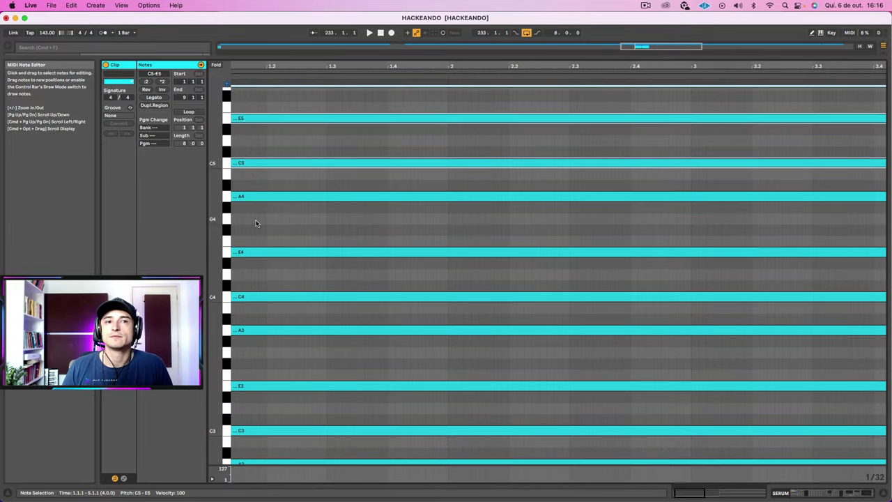
scroll(257, 225, "down", 10)
left_click_drag(250, 67, 250, 21)
scroll(377, 249, "up", 3)
scroll(418, 296, "up", 1)
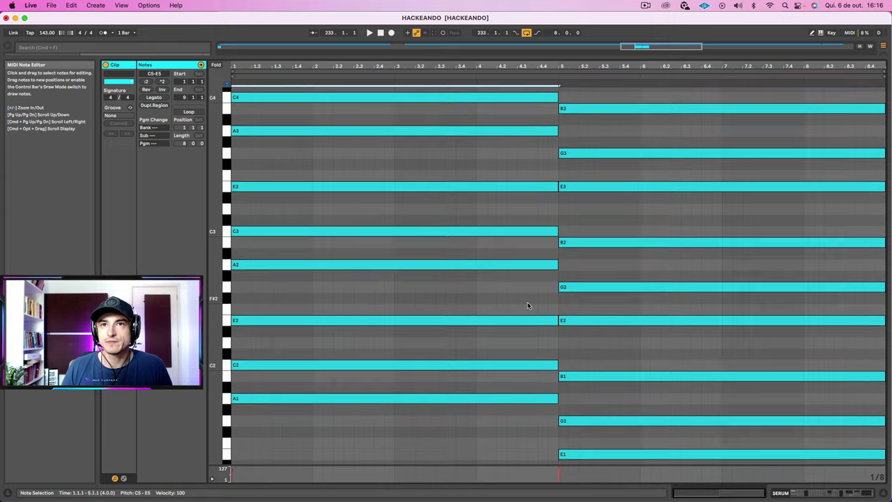
Step: Highlight the second chord's lowest notes, E1, G1 and B1, and select the upper SERUM clip in the arrangement
scroll(584, 325, "down", 1)
left_click_drag(651, 444, 604, 326)
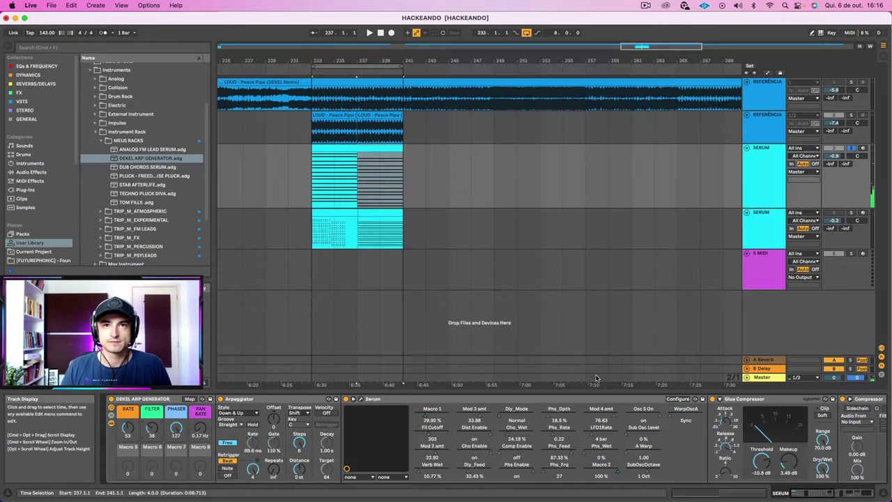
left_click(354, 147)
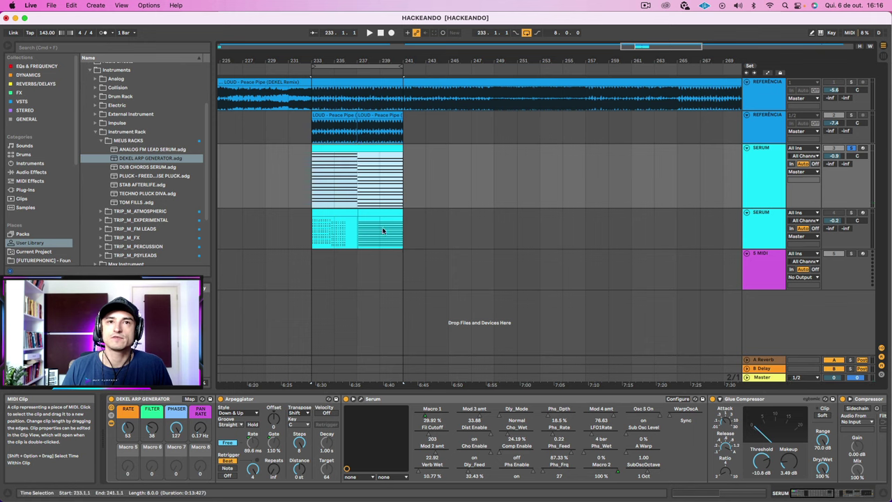
Step: Solo the lower SERUM track and look through its device chain up to Pro-Q 3
left_click(338, 189)
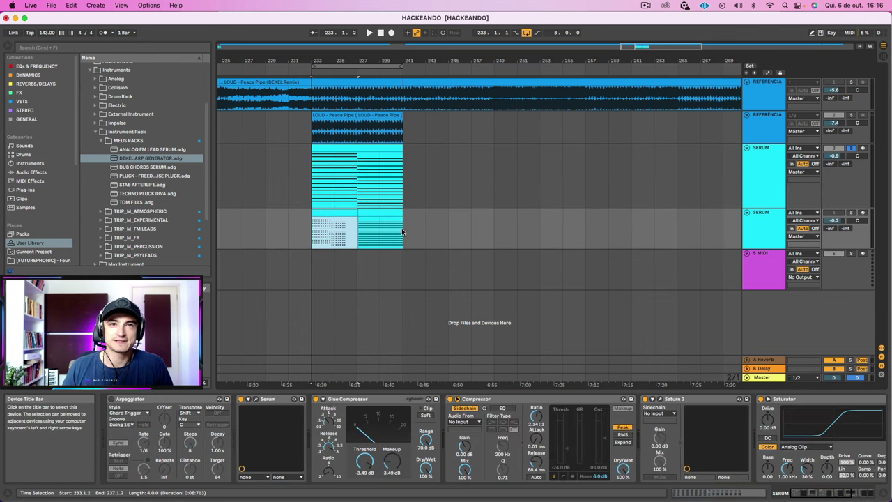
left_click(851, 212)
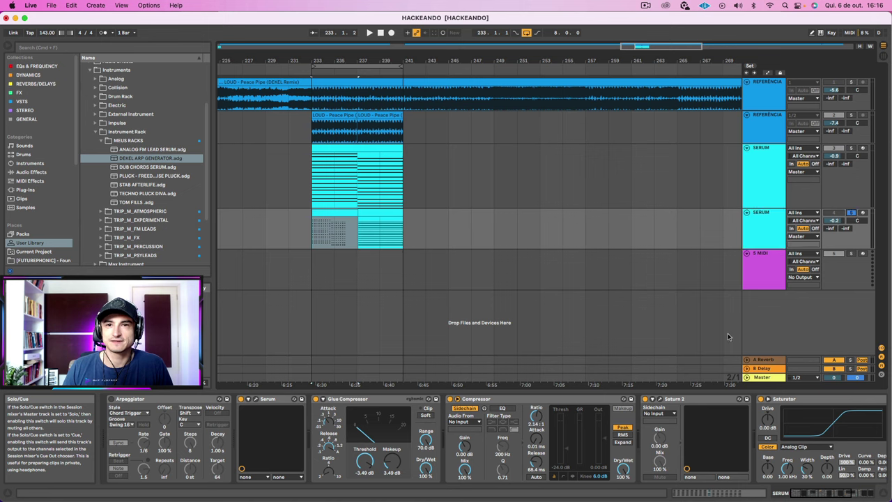
scroll(732, 402, "right", 5)
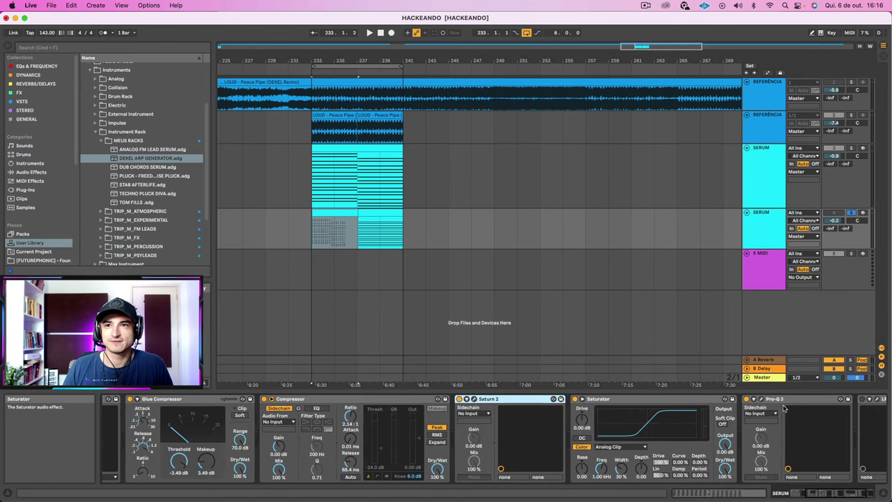
scroll(767, 411, "left", 5)
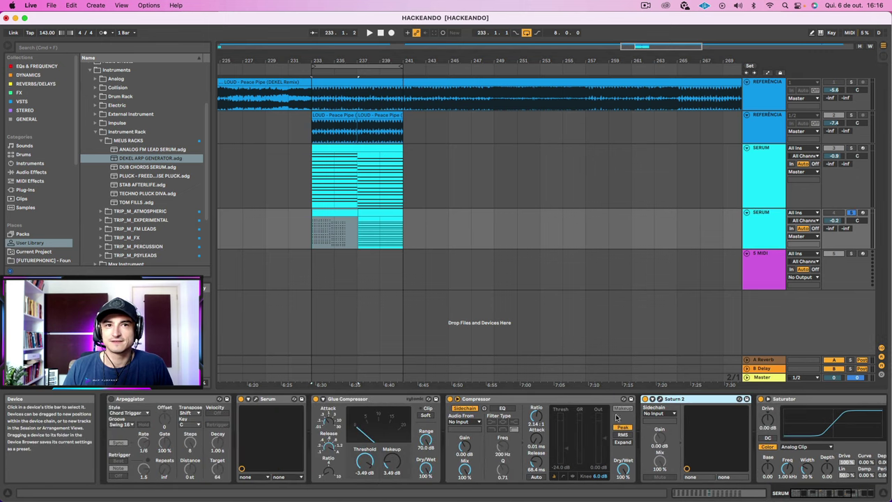
Step: Activate the lower SERUM track and play its first clip while setting send A to -22.6 dB
left_click(830, 165)
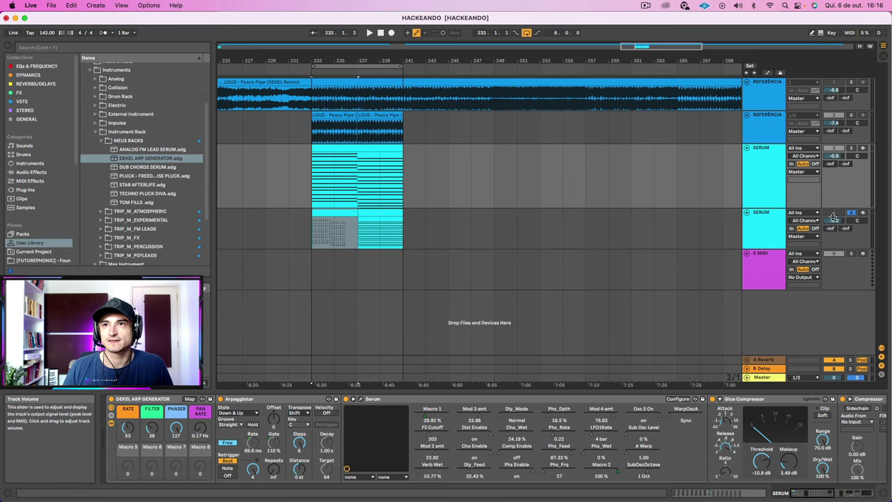
left_click_drag(833, 228, 833, 217)
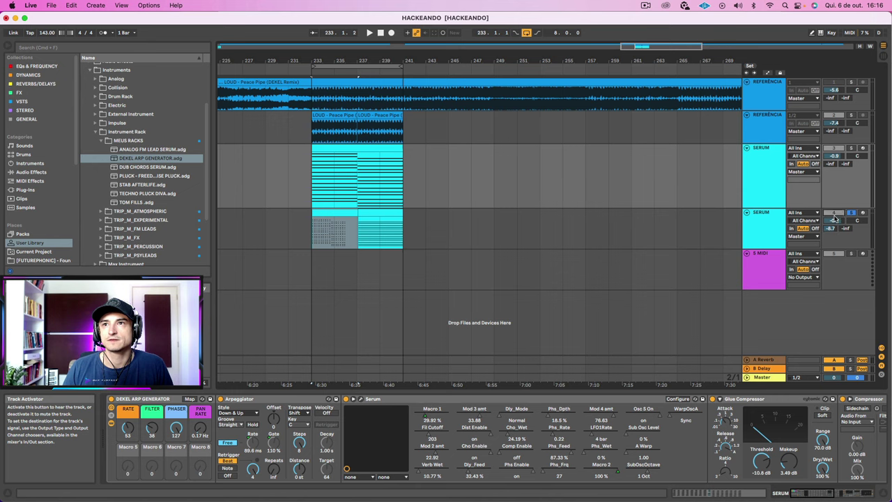
left_click(334, 212)
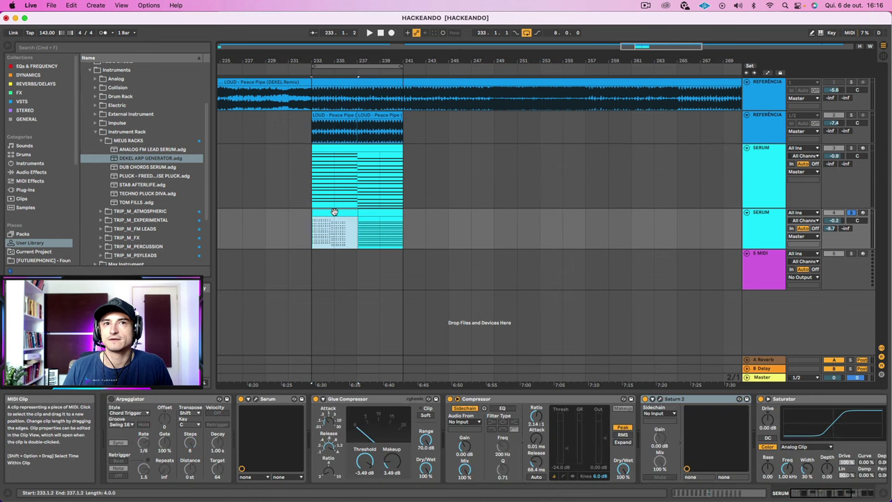
key("space")
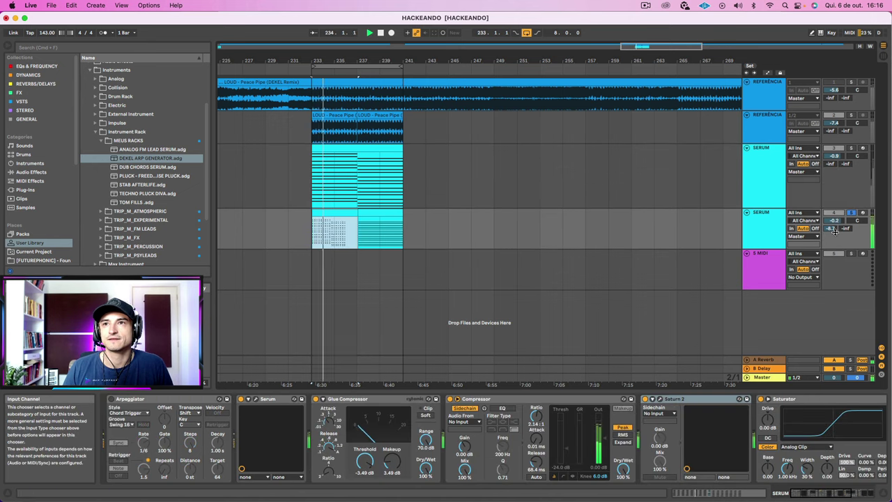
left_click_drag(830, 228, 830, 232)
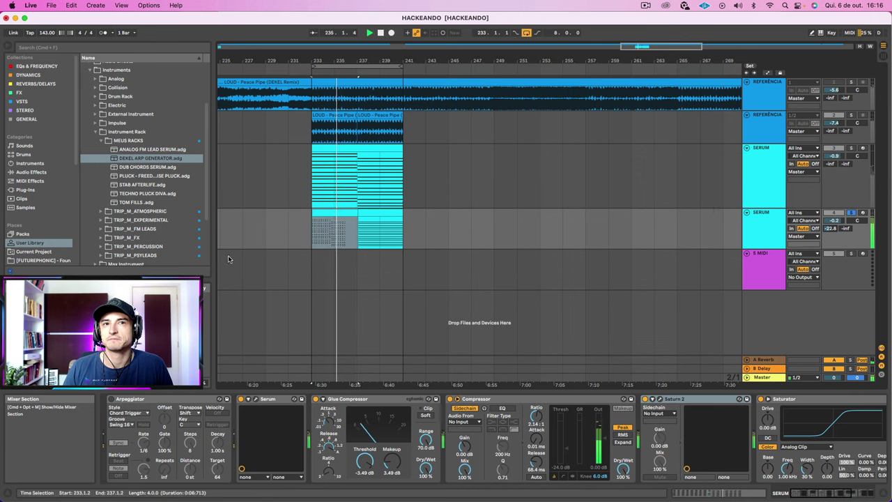
Step: Shorten the arrangement loop to 2.3.3 from bar 233, around the lower SERUM clip's short chord notes, and play it
left_click(323, 215)
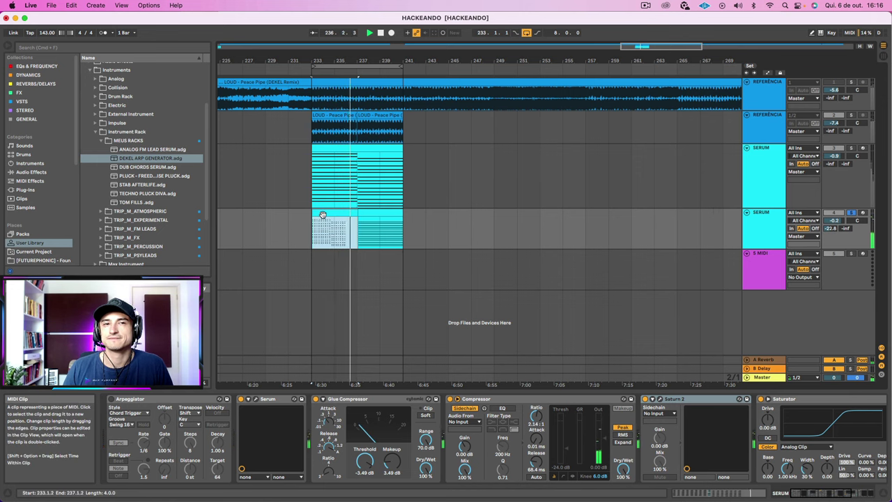
left_click_drag(403, 67, 347, 70)
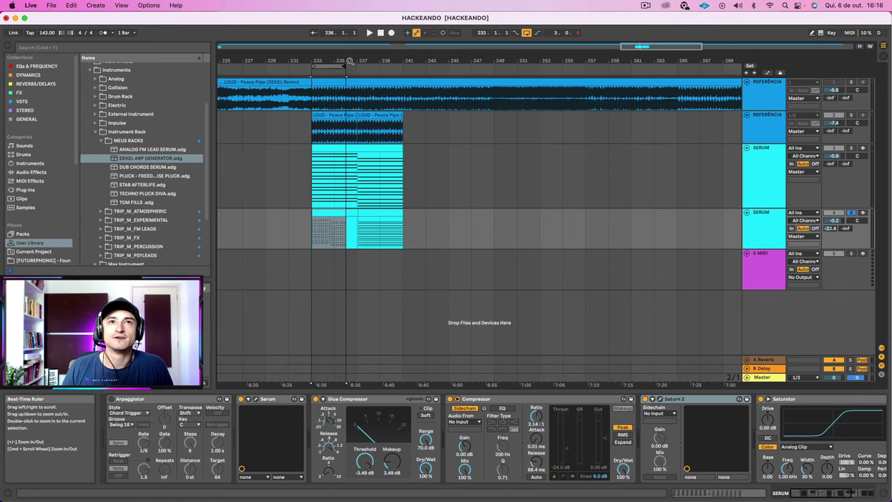
scroll(343, 69, "up", 5)
key("space")
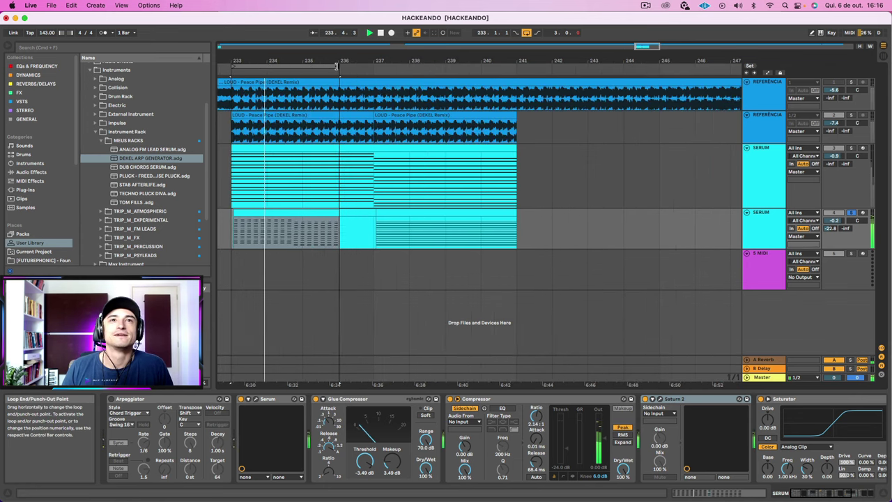
left_click_drag(300, 61, 300, 87)
scroll(424, 253, "left", 10)
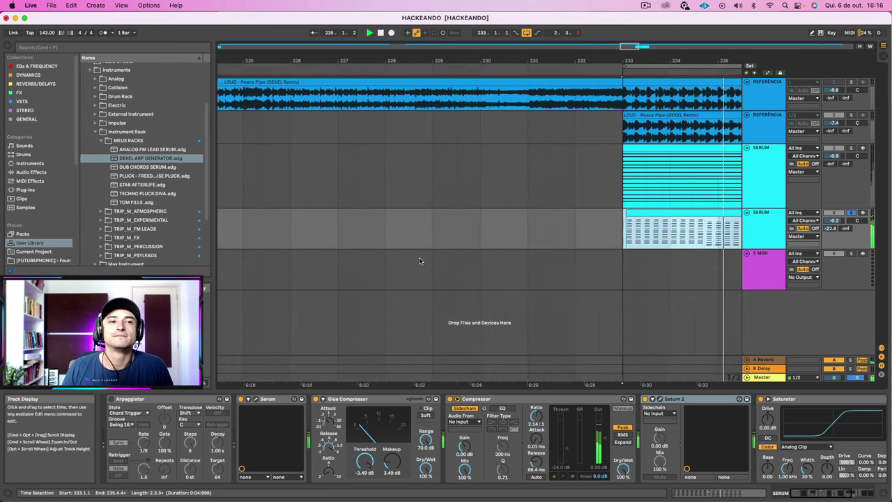
scroll(380, 299, "right", 8)
scroll(382, 299, "right", 2)
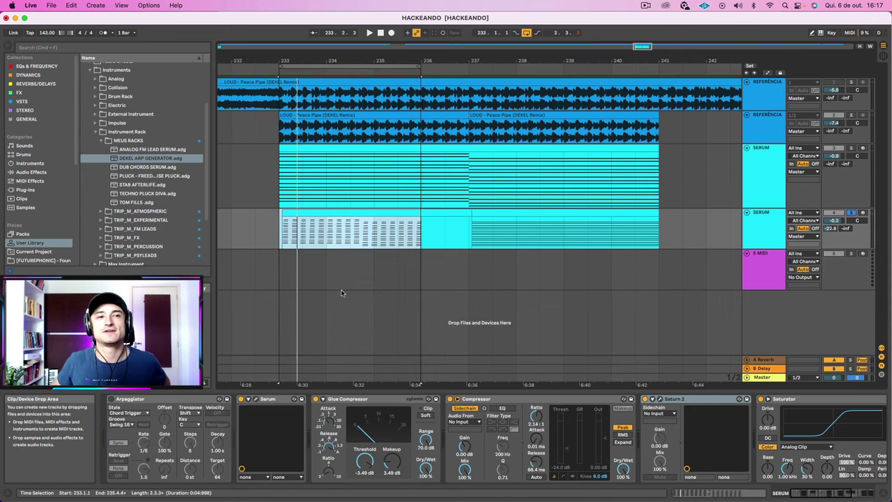
Step: Open the lower track's Serum and set the ENV 1 decay to about 1.36 s and the filter cutoff to about 301 Hz
left_click(257, 399)
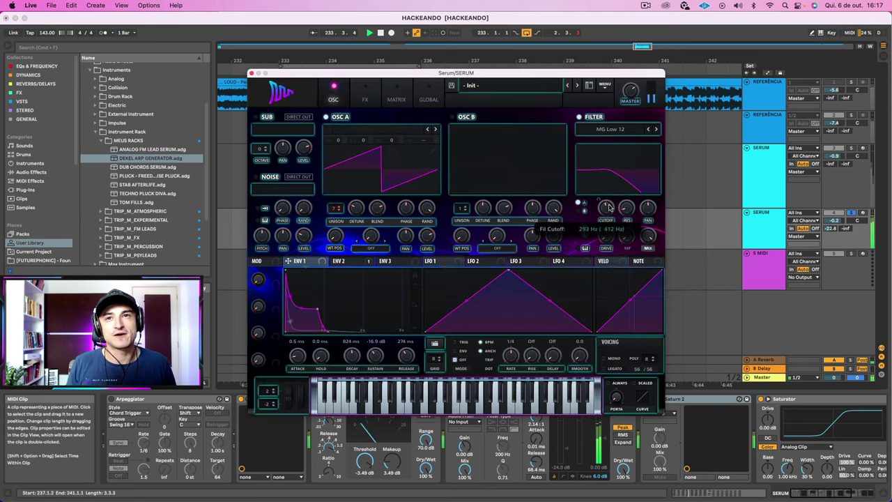
left_click_drag(317, 309, 339, 321)
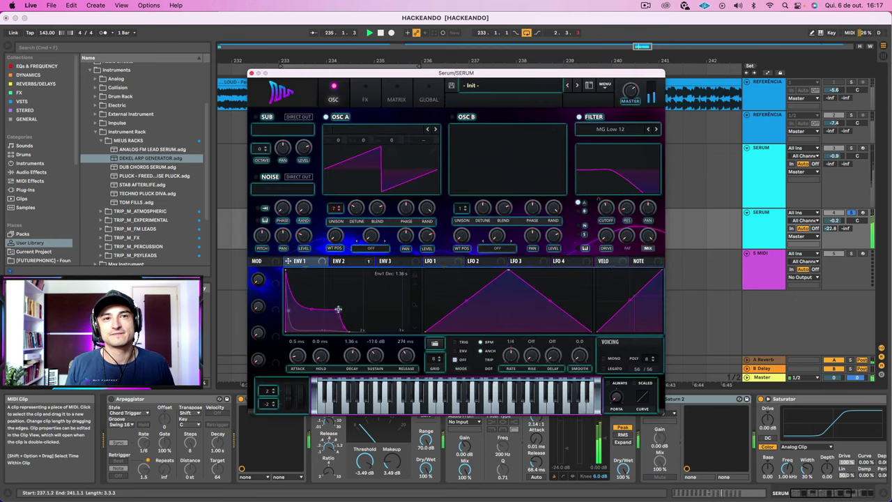
left_click(342, 260)
left_click_drag(607, 218, 608, 209)
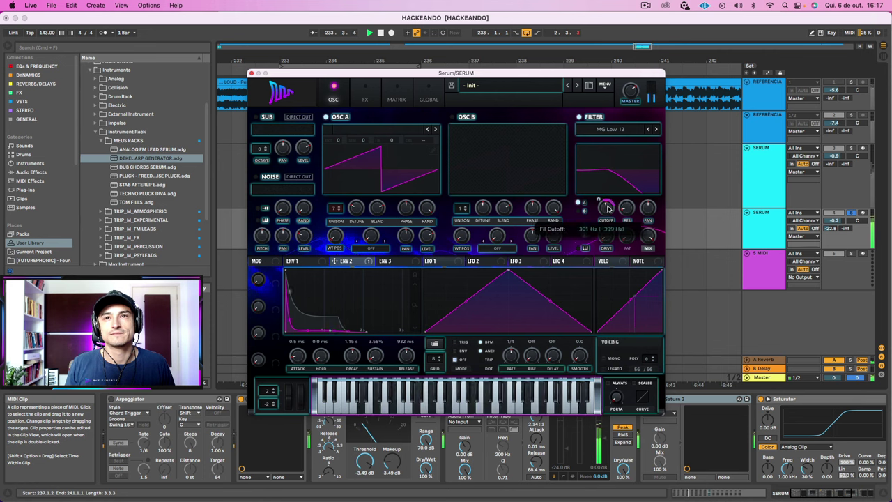
Step: Enable Serum's Hyper/Dimension, Distortion and Reverb effects, set the reverb mix to 14% and close the plug-in window
left_click(364, 98)
left_click(264, 132)
left_click(261, 119)
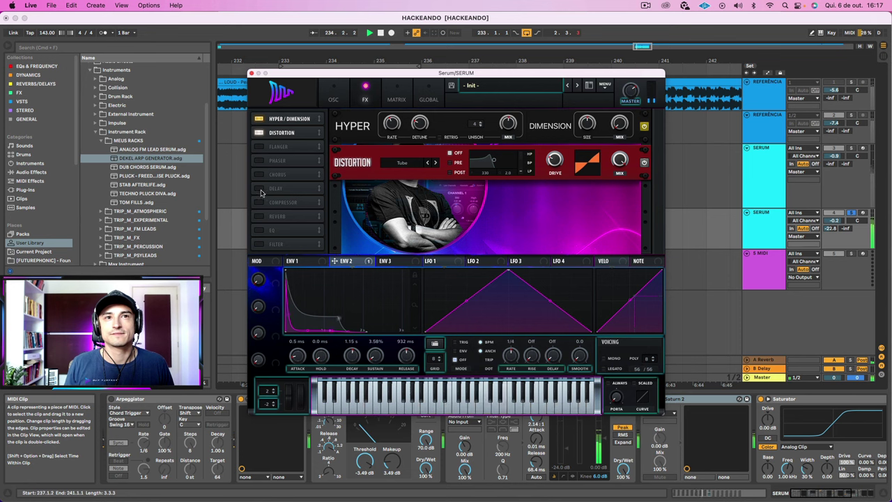
left_click(259, 216)
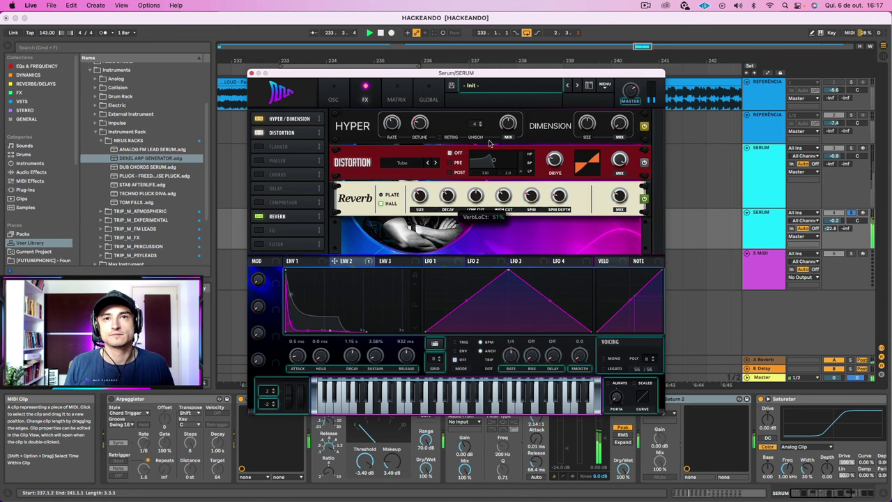
left_click_drag(489, 143, 492, 129)
left_click_drag(619, 199, 615, 208)
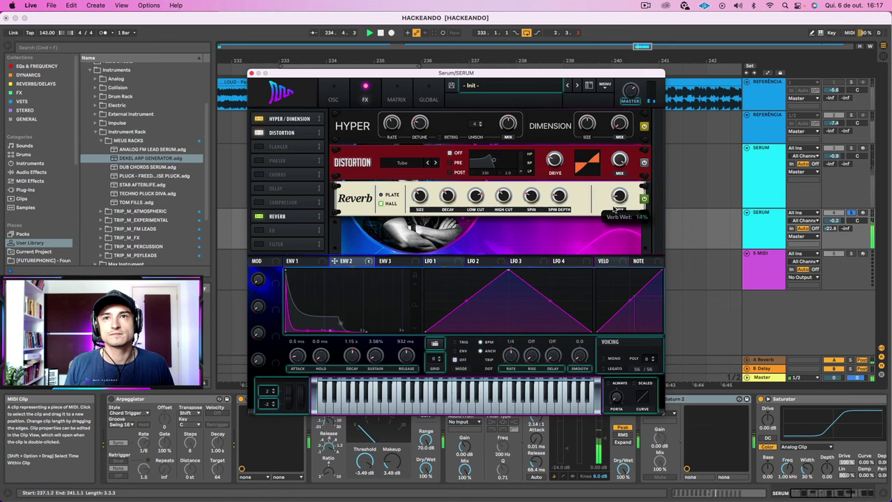
left_click(252, 73)
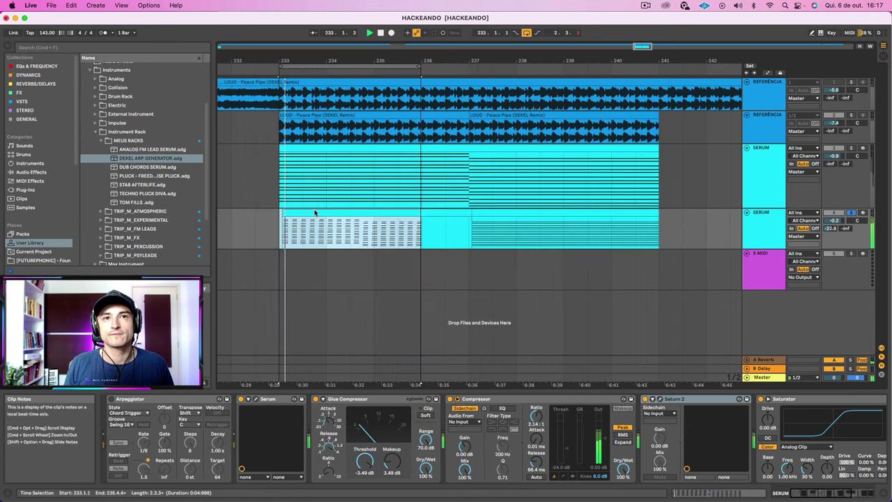
Step: Stop playback, select the lower SERUM clip, and solo and play the upper SERUM track to compare both sounds
left_click(279, 258)
key("space")
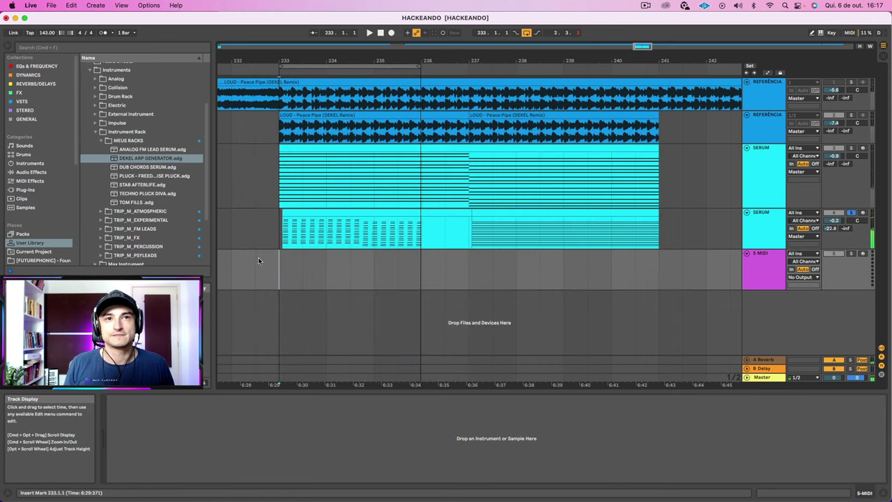
left_click(295, 214)
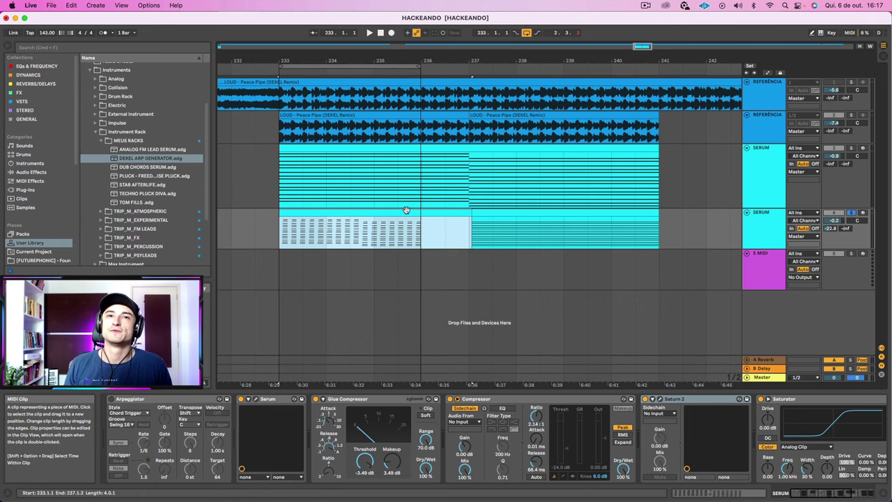
left_click(760, 168)
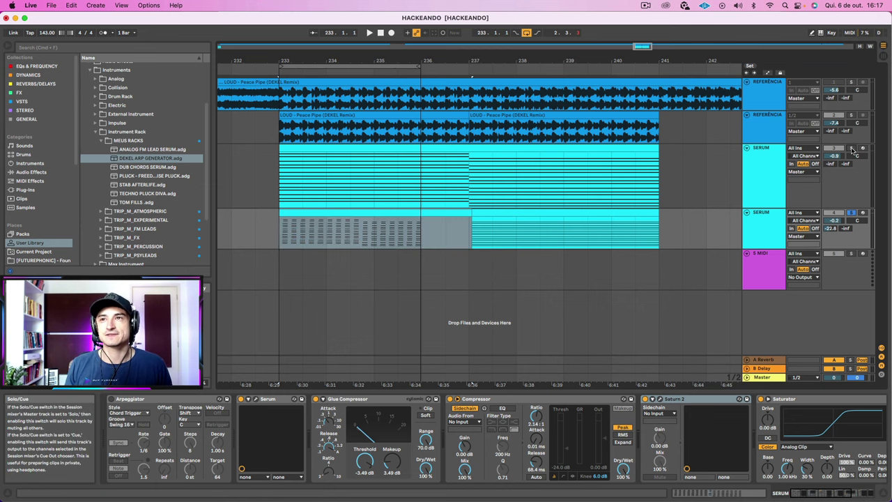
left_click(761, 168)
key("space")
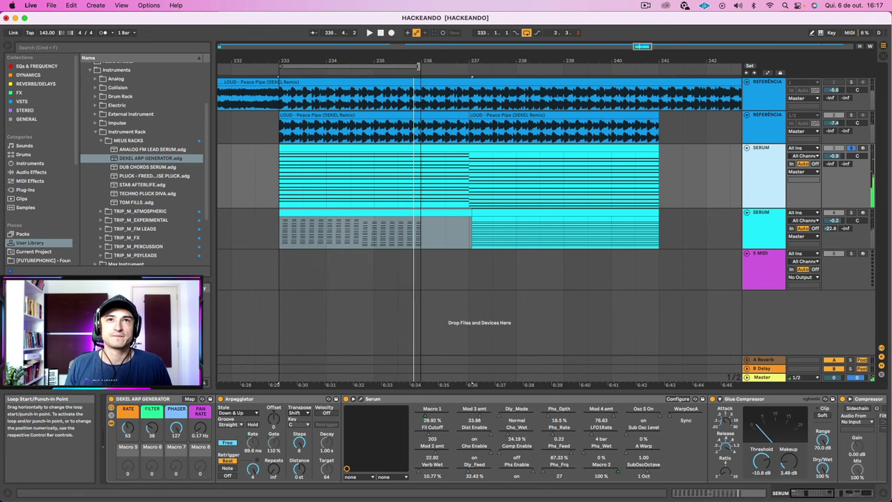
Step: Extend the loop to 4.2.0 and play it while turning the RATE macro to 30 and FILTER to 26
left_click_drag(418, 66, 494, 72)
key("space")
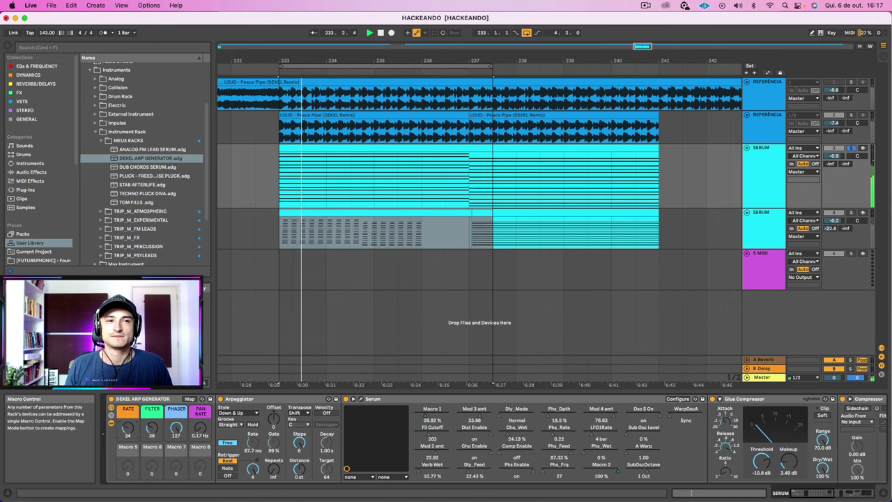
left_click_drag(145, 430, 152, 470)
key("space")
Step: Solo and play the lower SERUM track, and move the upper SERUM clip to start at 233.3.1
left_click(781, 212)
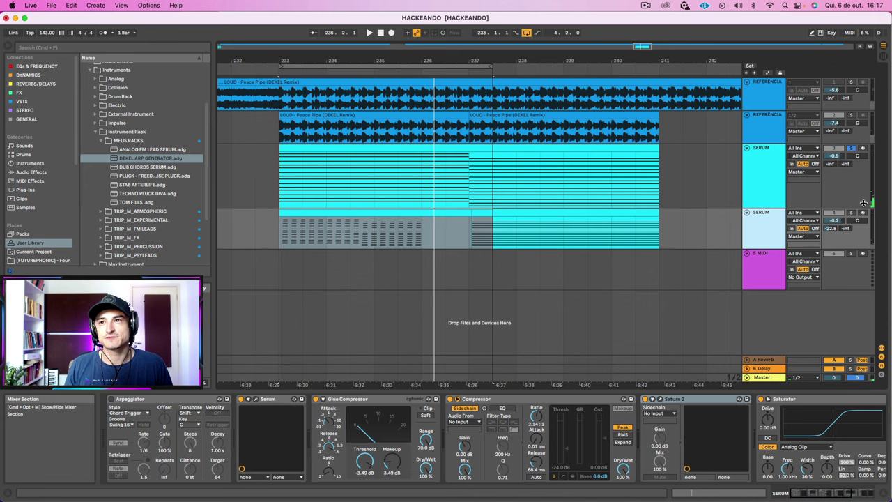
key("space")
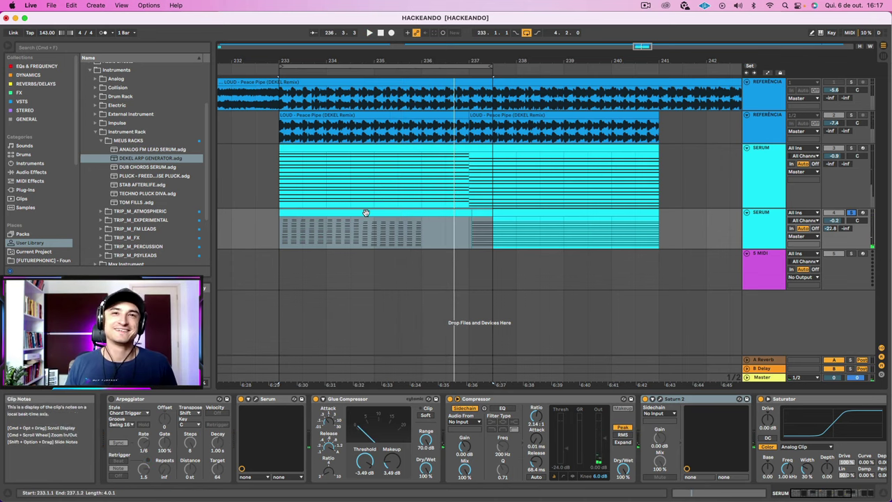
left_click(380, 145)
left_click_drag(381, 146, 405, 146)
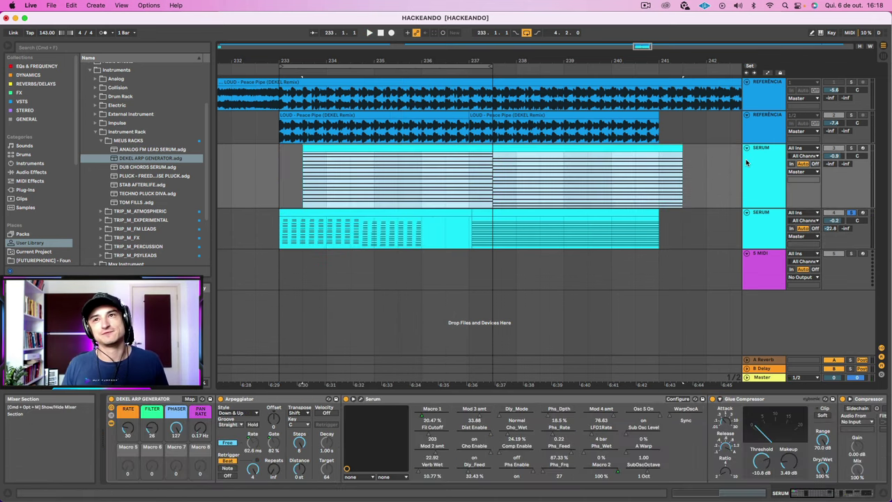
Step: Open the upper SERUM track's Serum to view its patch, move its window aside and close it
left_click(766, 161)
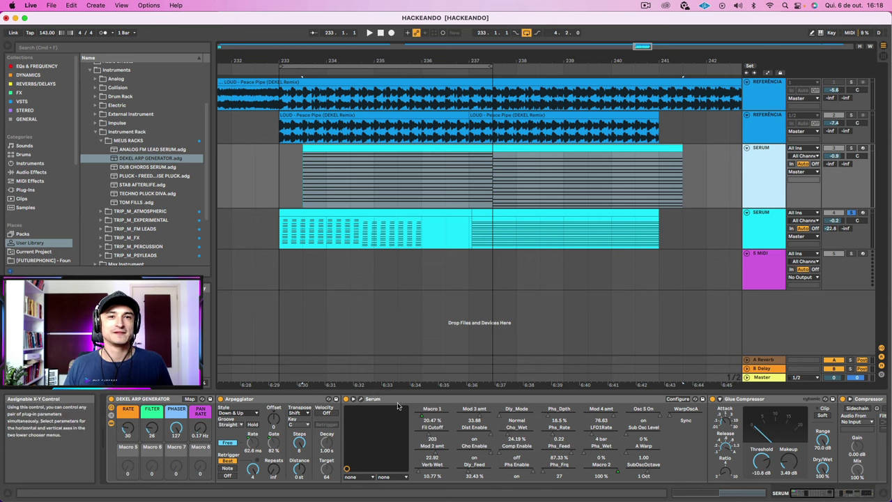
left_click(356, 399)
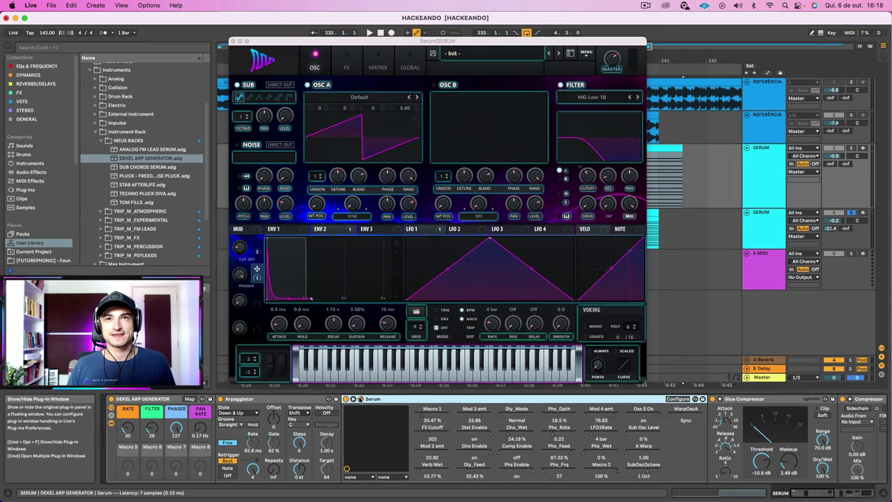
left_click_drag(439, 41, 452, 198)
left_click(246, 198)
Step: Duplicate the upper SERUM track together with its clip and DEKEL ARP GENERATOR rack
left_click(772, 170)
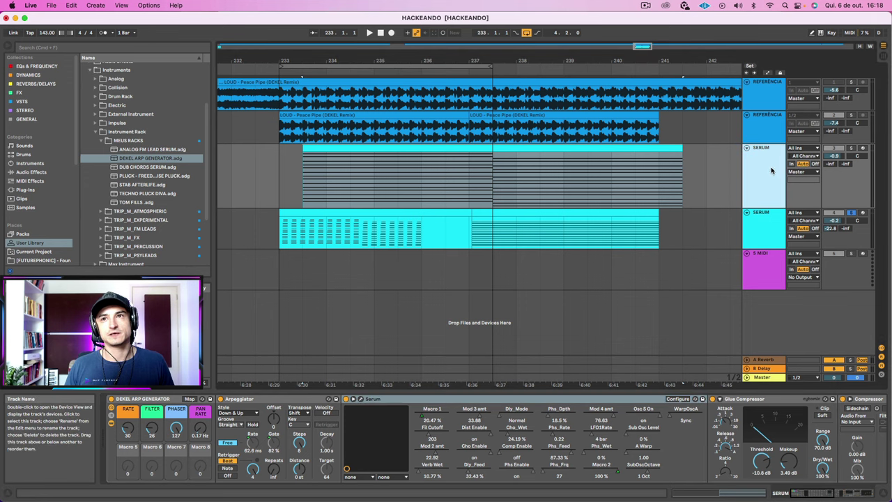
key("super+d")
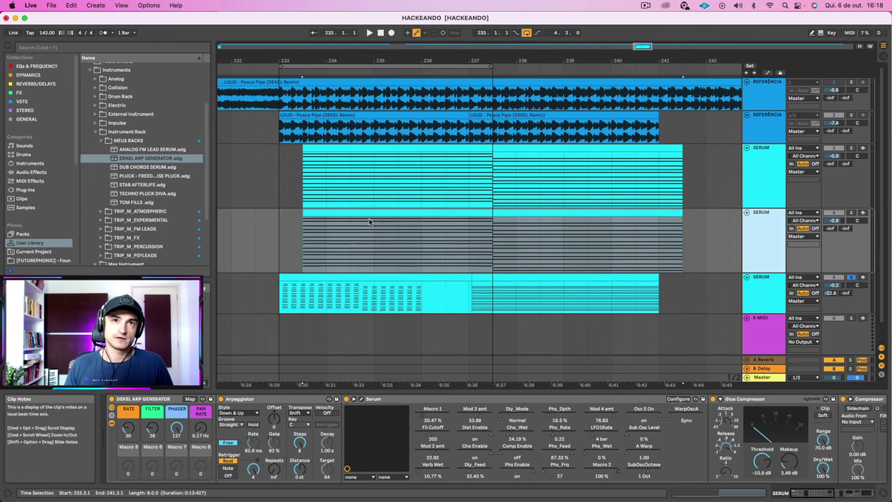
Step: Solo the duplicated SERUM track and load the preset [PLUCK] - Animal from MELODIC TECHNO FORSERUM - PME VOL1 into its Serum
left_click(851, 212)
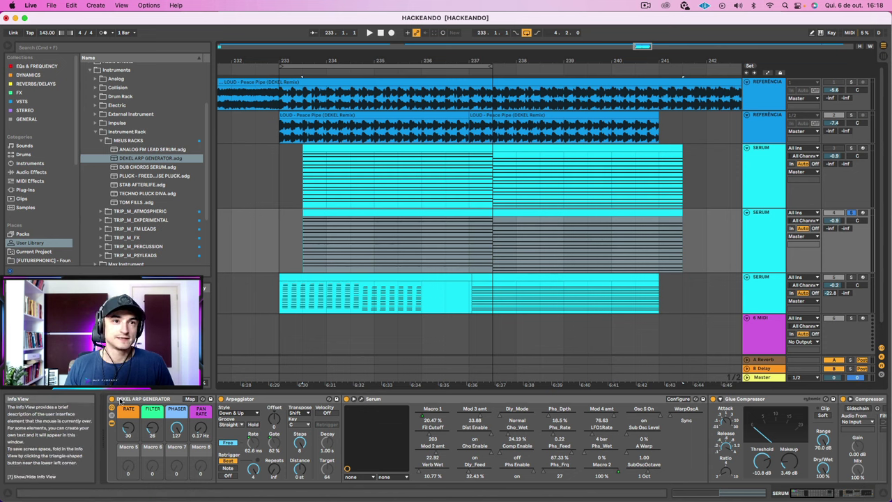
left_click(362, 400)
left_click(477, 173)
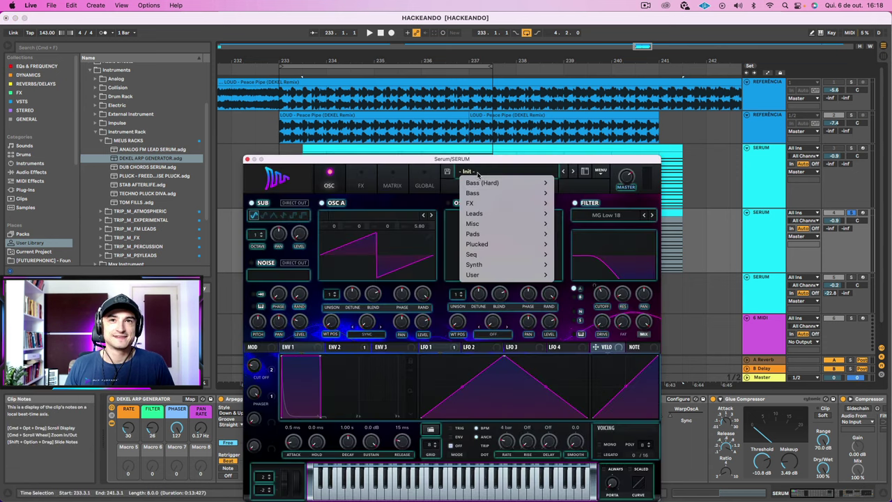
mouse_move(542, 276)
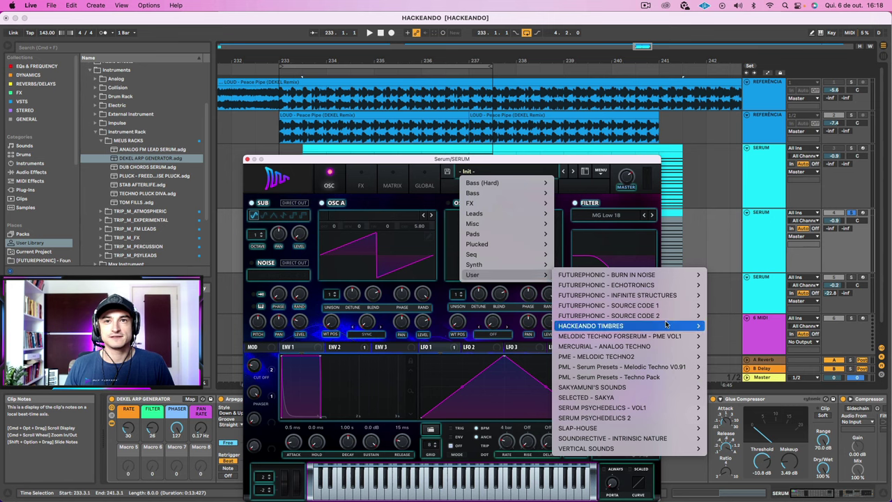
mouse_move(655, 346)
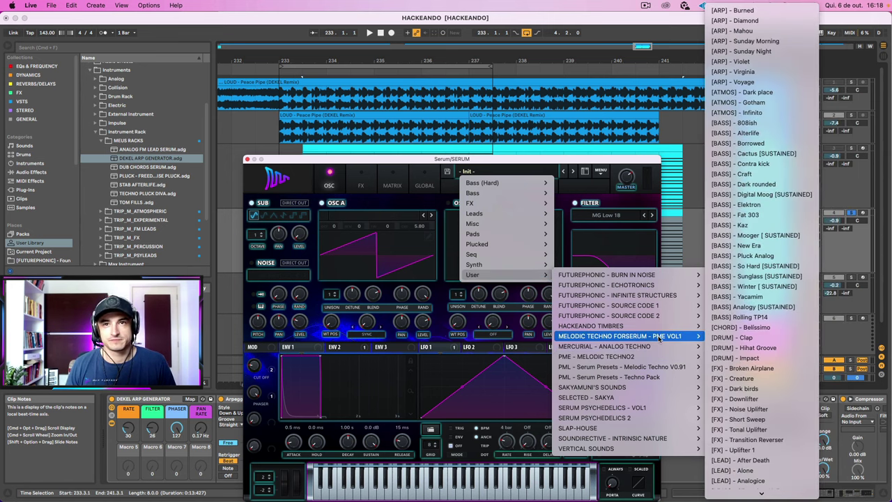
mouse_move(658, 387)
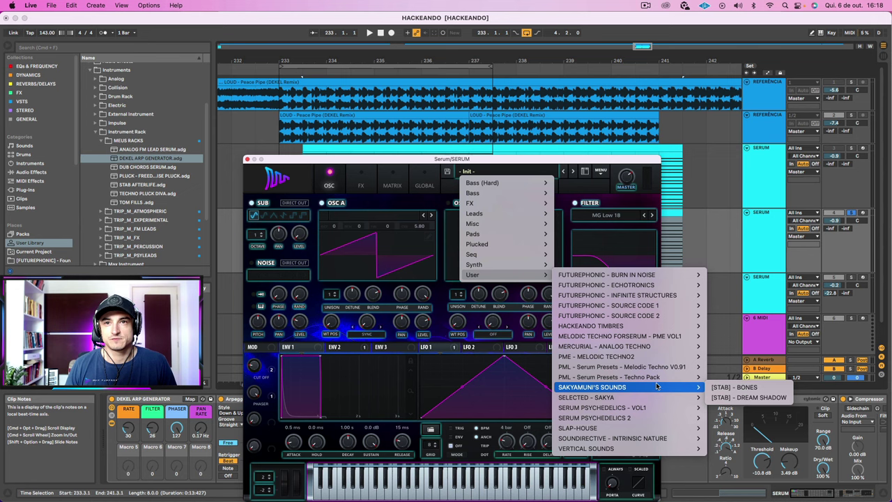
mouse_move(656, 408)
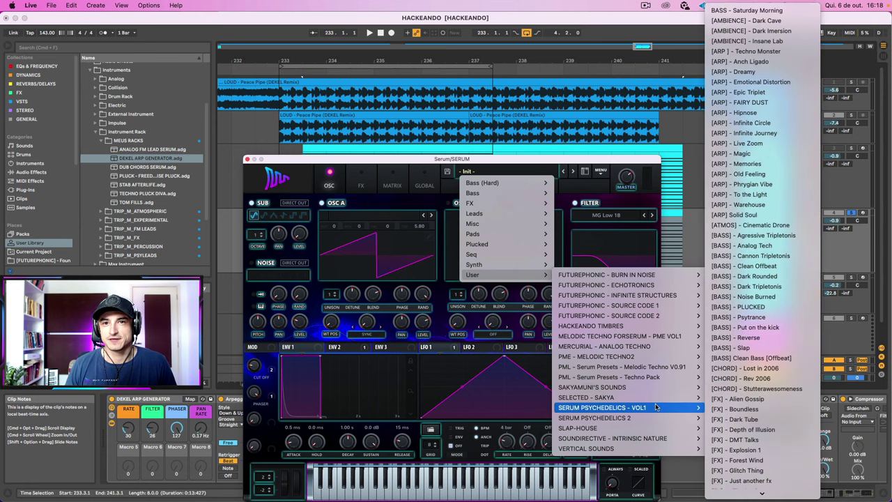
mouse_move(610, 337)
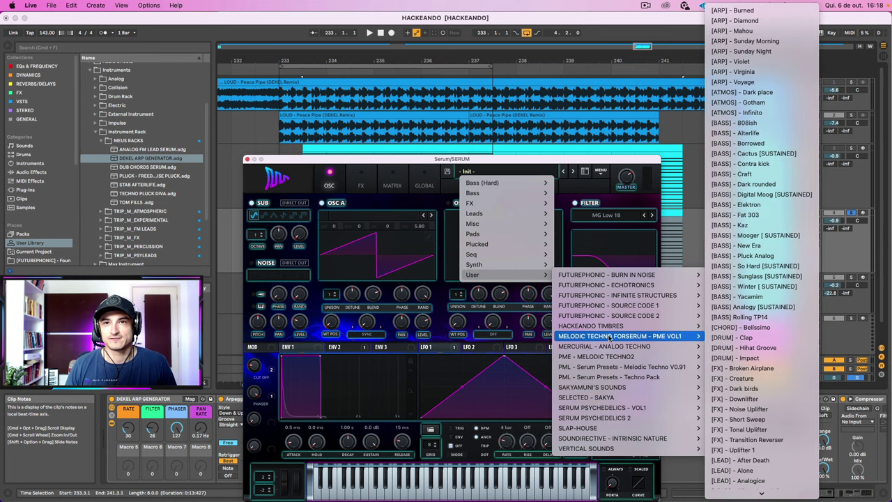
scroll(767, 348, "down", 5)
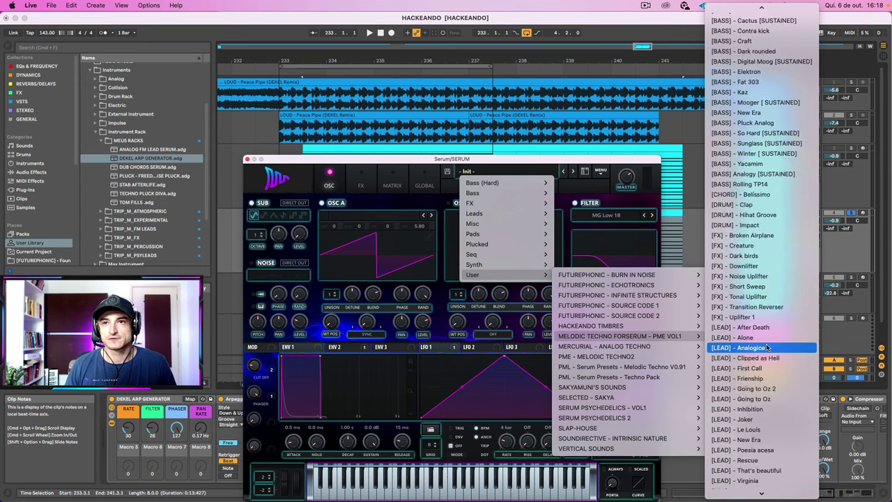
scroll(766, 347, "down", 10)
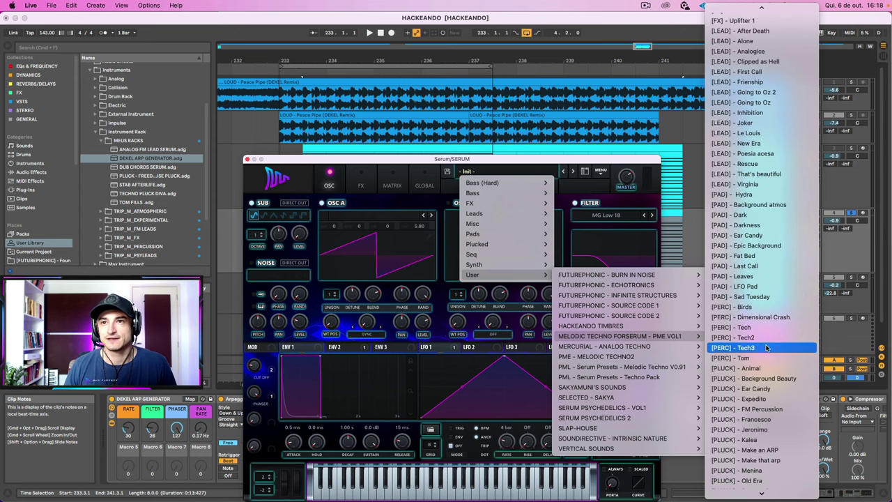
left_click(765, 368)
Step: Play the loop with the Animal preset while turning the rack's RATE macro to 60
key("space")
left_click_drag(395, 159, 397, 72)
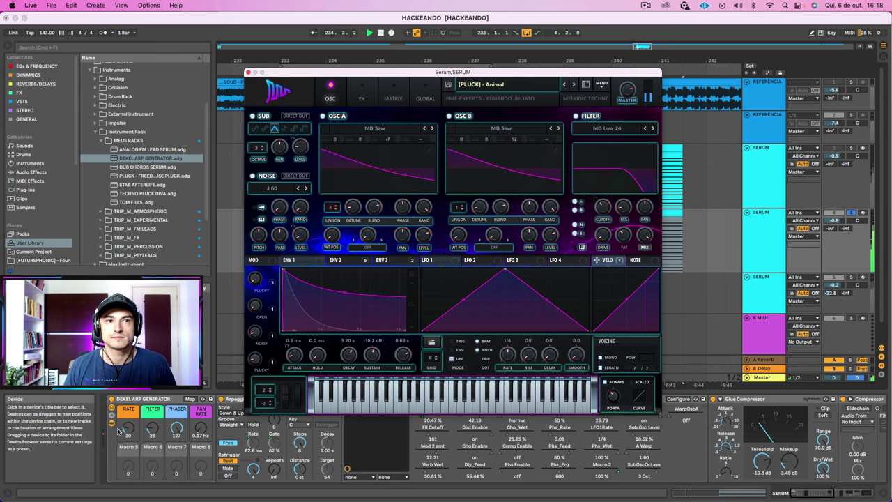
left_click_drag(123, 430, 128, 406)
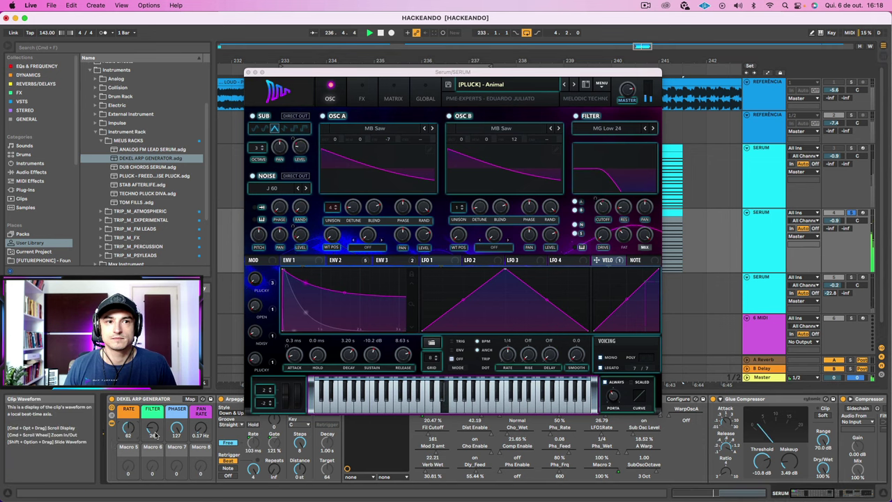
left_click_drag(126, 428, 126, 430)
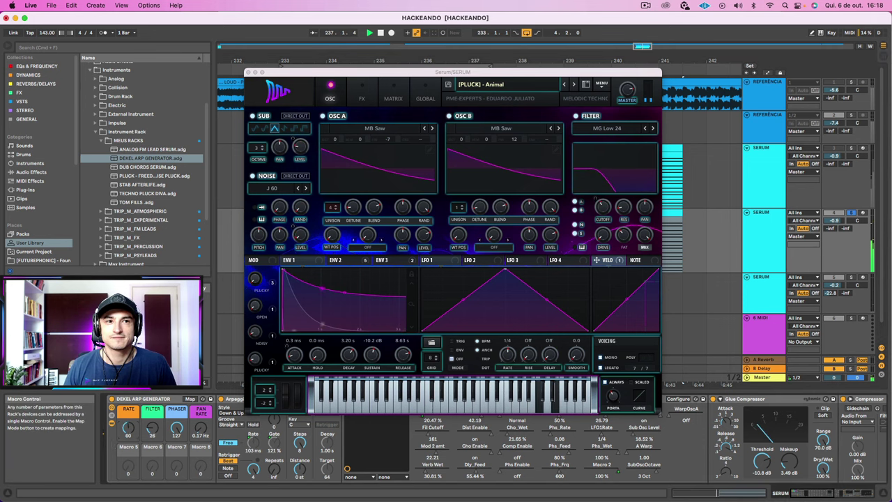
Step: Switch Serum to the preset [PLUCK] - Background Beauty and play it while turning the RATE macro to 98
key("space")
left_click(575, 85)
left_click(574, 85)
key("space")
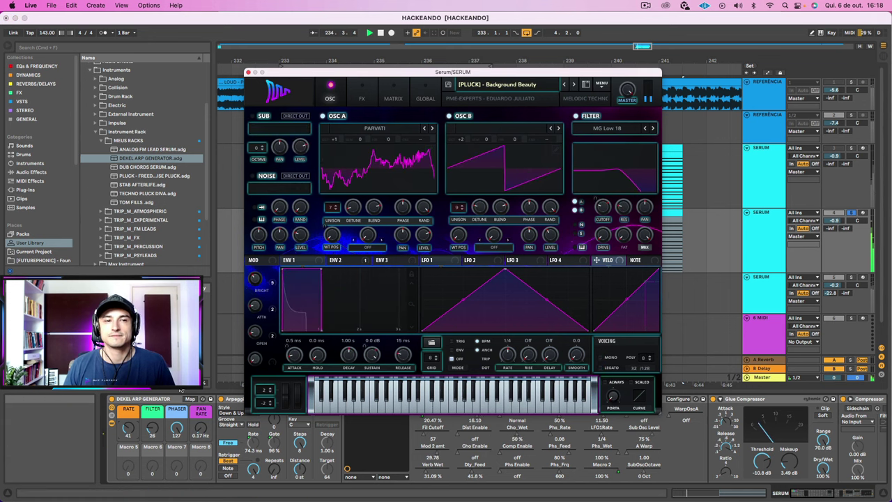
left_click_drag(125, 429, 127, 446)
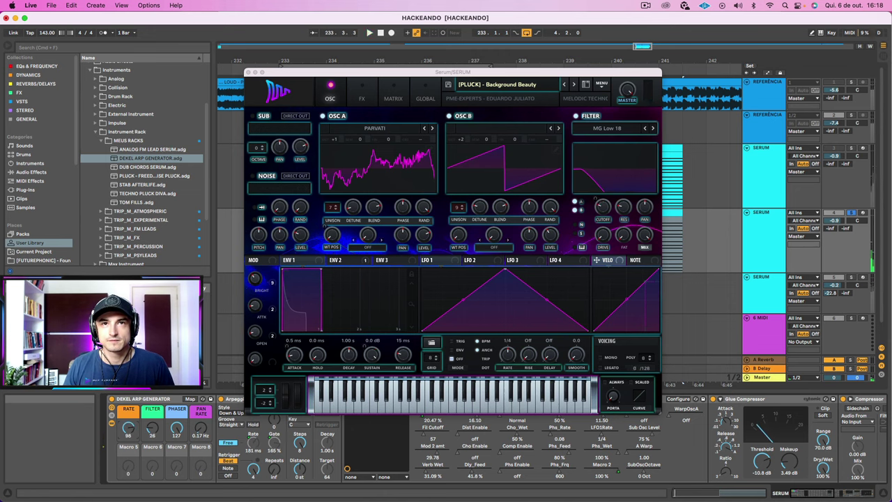
Step: Shift the loop to start at 233.3.1 with a length of 4.2.0, moving the Serum window out of the way
left_click_drag(326, 72, 368, 321)
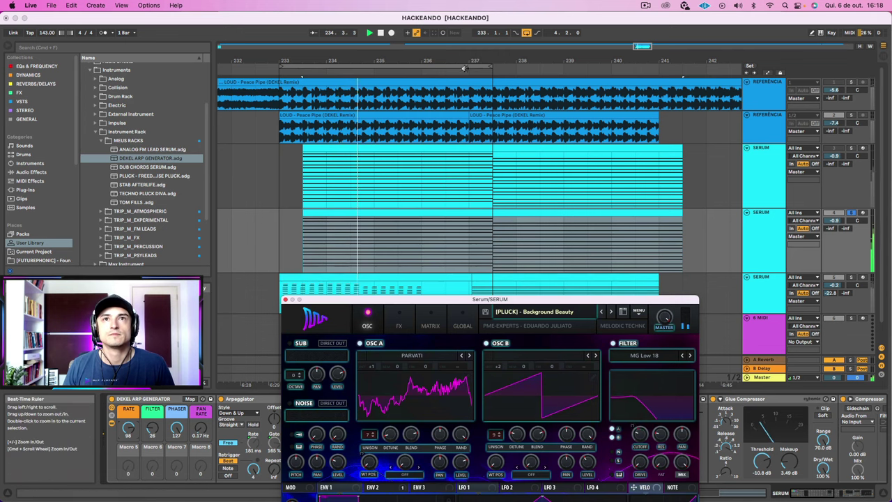
left_click_drag(324, 64, 265, 124)
left_click_drag(215, 379, 219, 342)
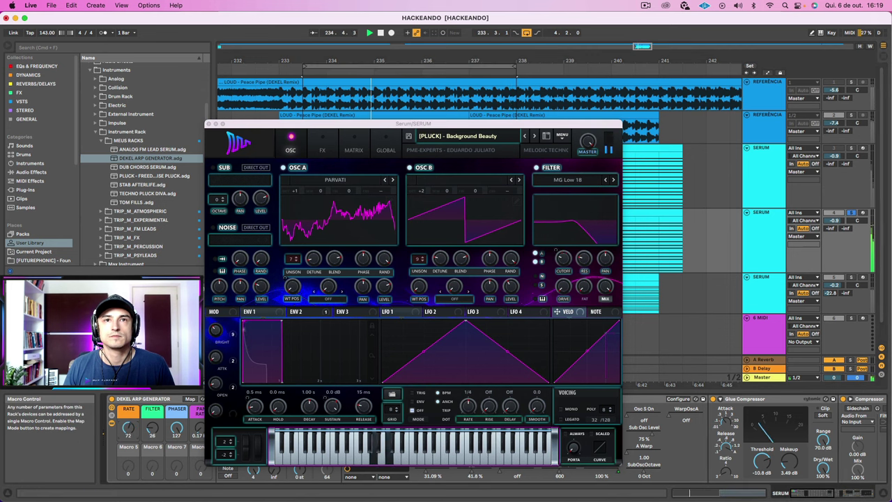
Step: Audition the Ear Candy, Expedito and FM Percussion pluck presets while turning the RATE macro to 77 and FILTER to 52
left_click(535, 137)
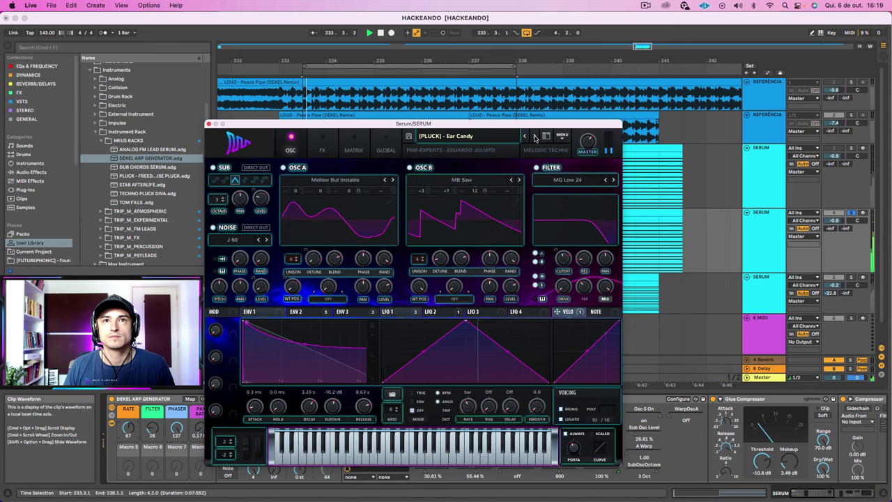
left_click(536, 137)
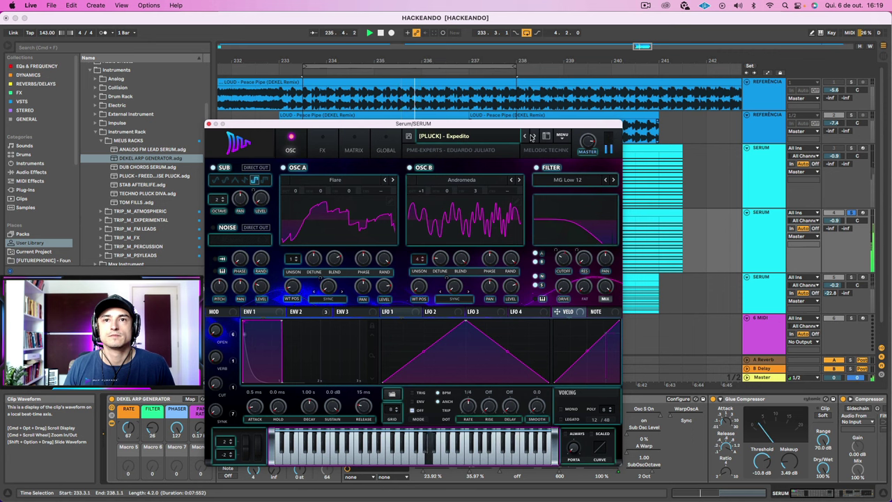
left_click_drag(128, 428, 127, 441)
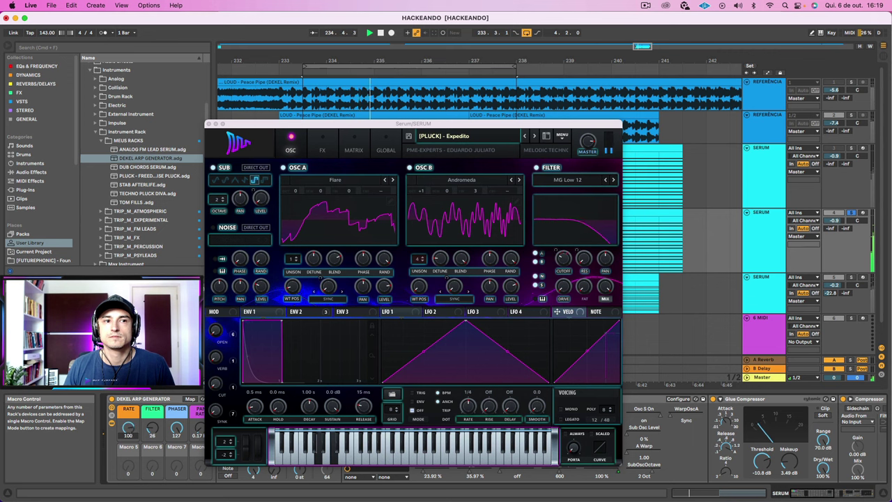
left_click_drag(146, 434, 146, 411)
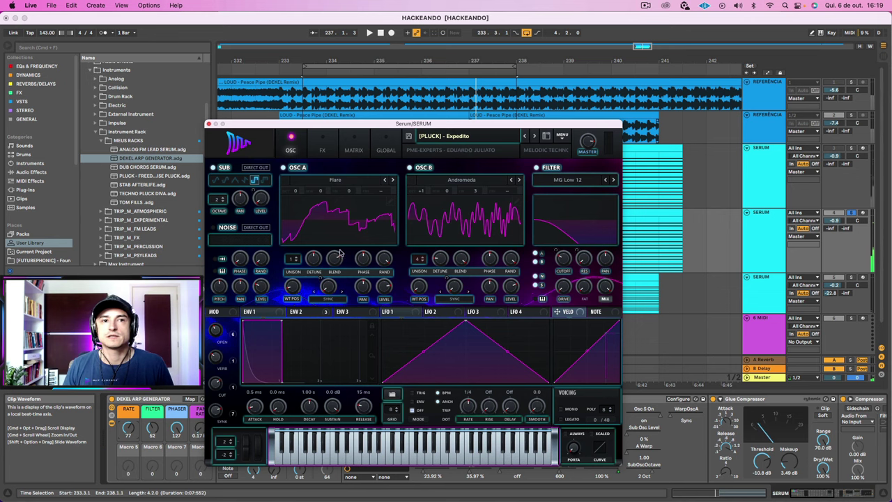
left_click(535, 136)
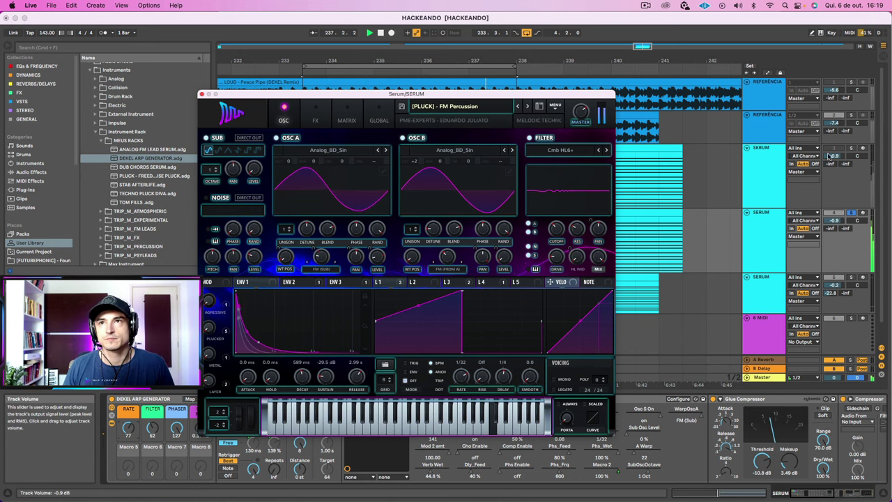
Step: Solo the second REFERÊNCIA track alongside the duplicated SERUM track, play both, and lower the duplicate's volume to -7.3 dB
key("space")
left_click(765, 133)
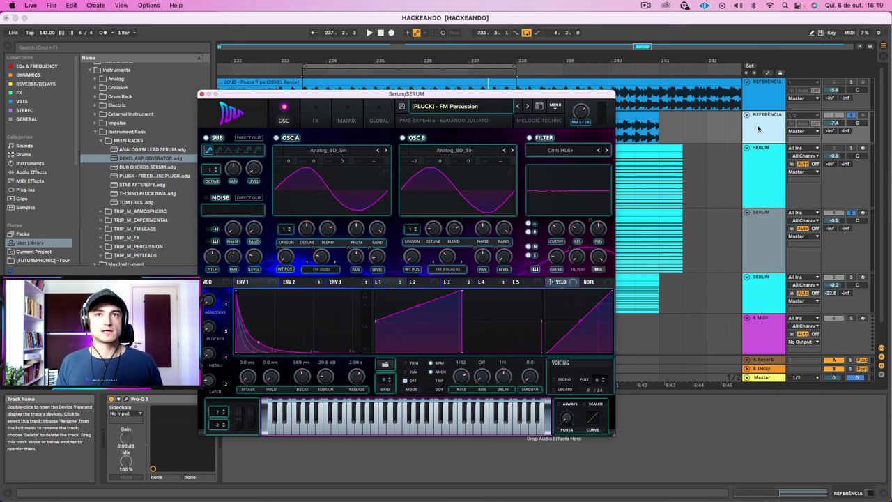
key("space")
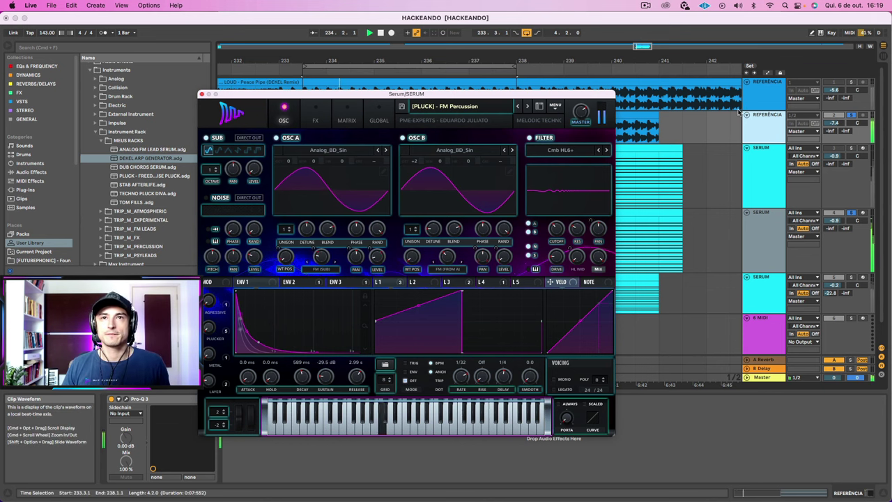
left_click(761, 163)
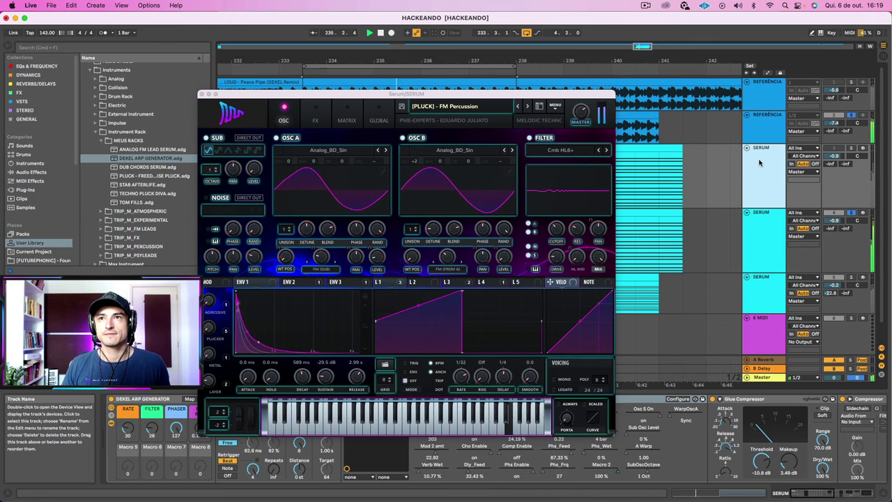
left_click(758, 251)
left_click_drag(834, 221, 835, 234)
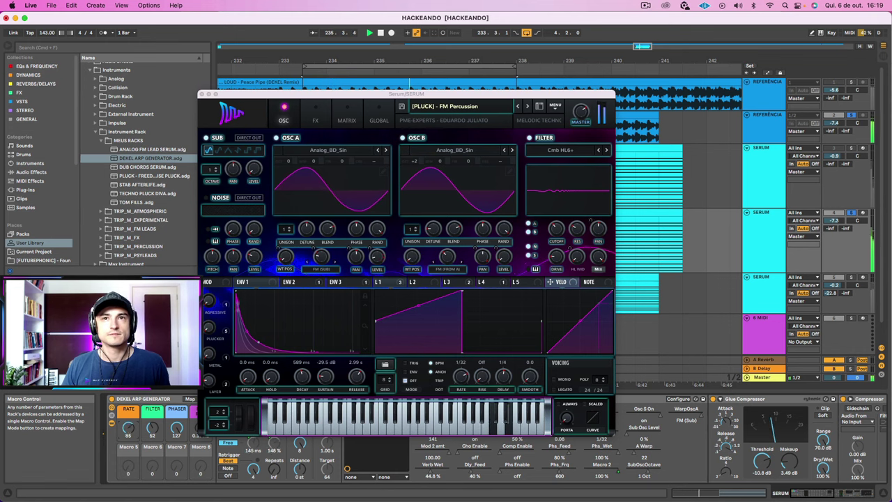
Step: Load the preset [PLUCK] - Francesco and set the rack's RATE macro to 59 and FILTER to 64 during playback
key("space")
left_click(528, 106)
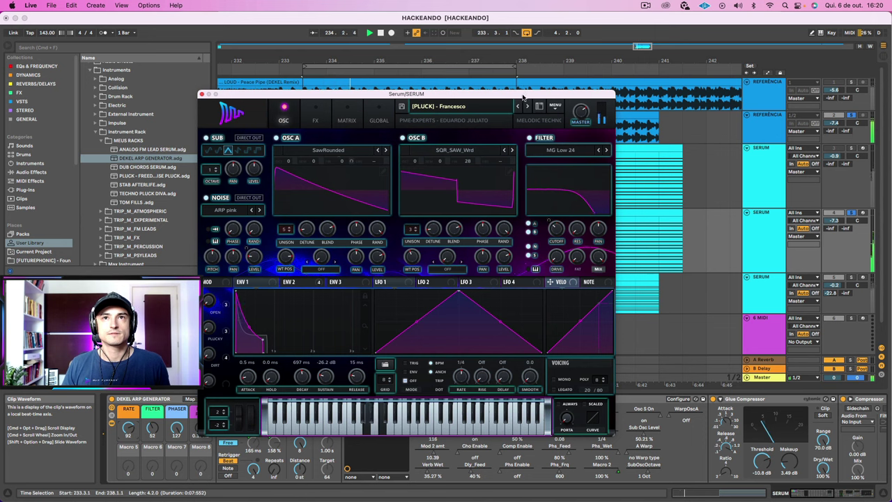
left_click(130, 432)
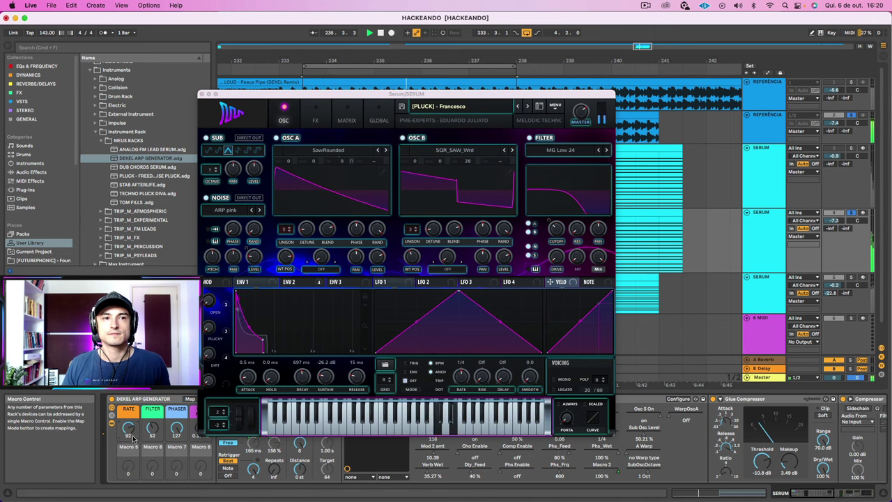
left_click_drag(130, 431, 130, 459)
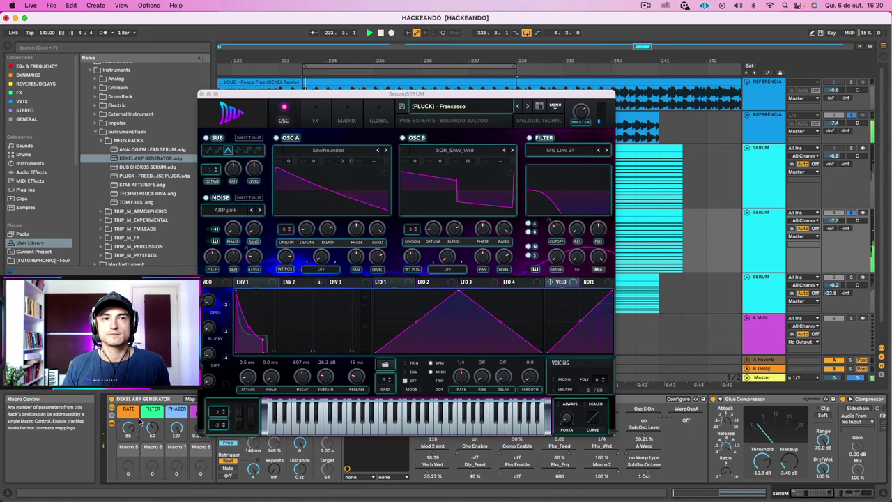
left_click_drag(151, 428, 124, 438)
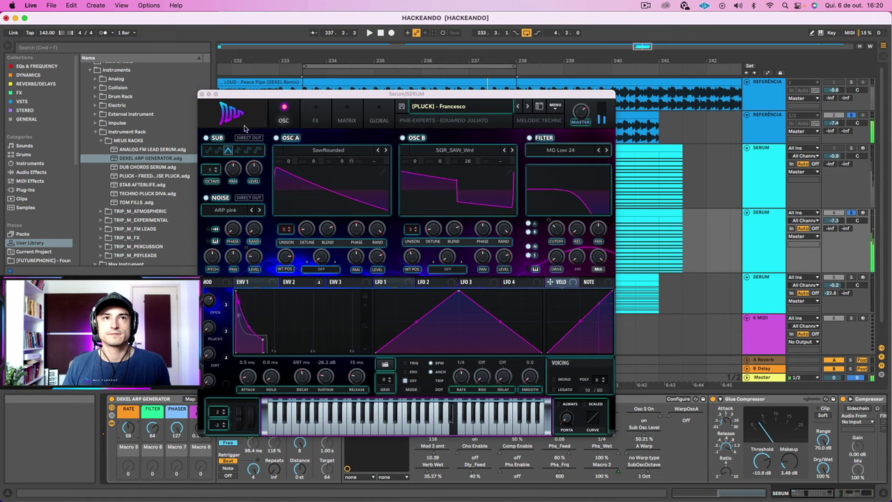
Step: Close the Serum window, shorten the loop starting at 233.3.1 to a length of 4.0.0, and play it
left_click(202, 94)
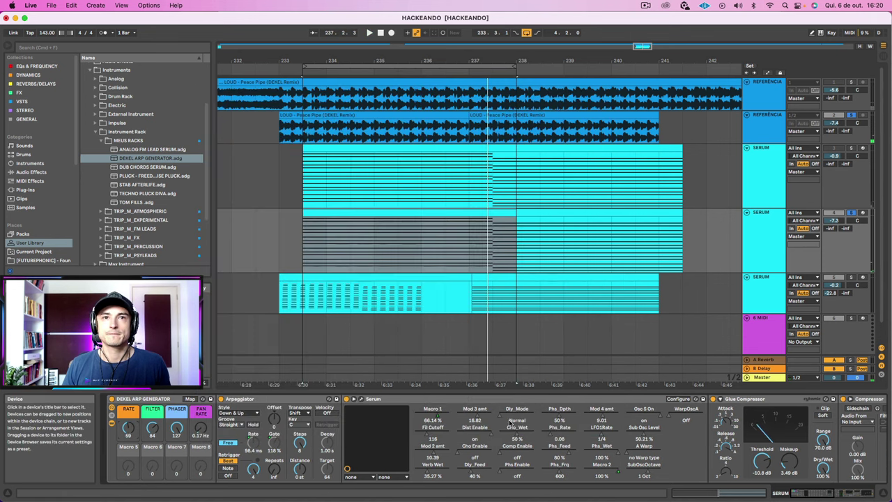
left_click_drag(467, 58, 497, 66)
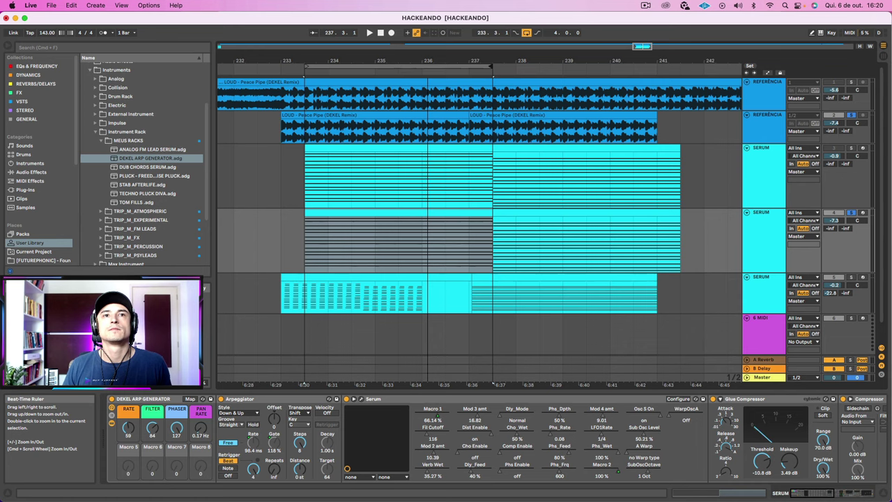
left_click_drag(427, 61, 427, 65)
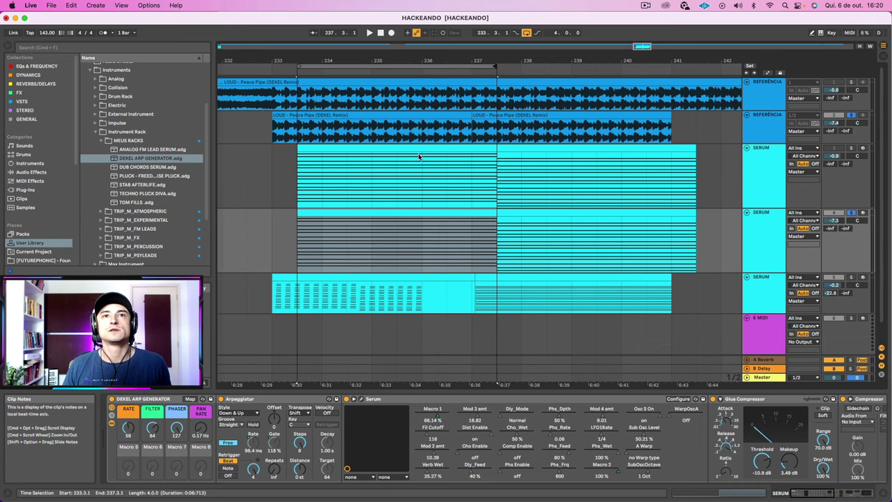
scroll(405, 152, "left", 3)
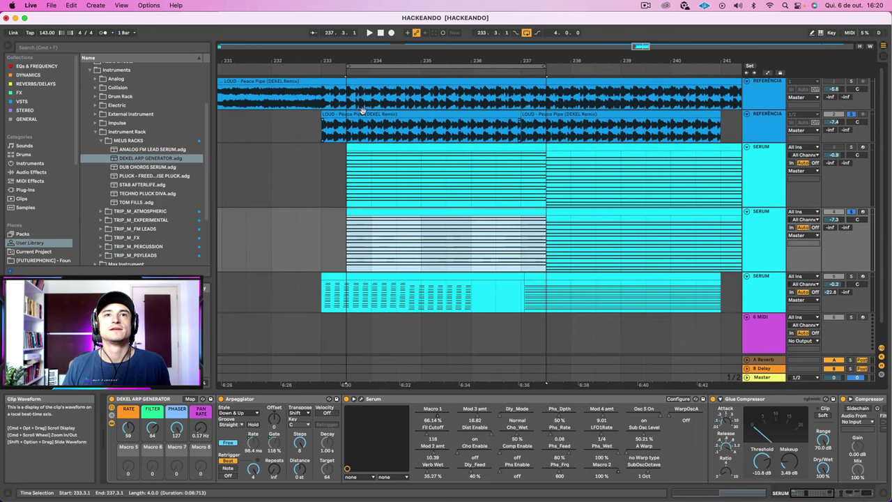
key("space")
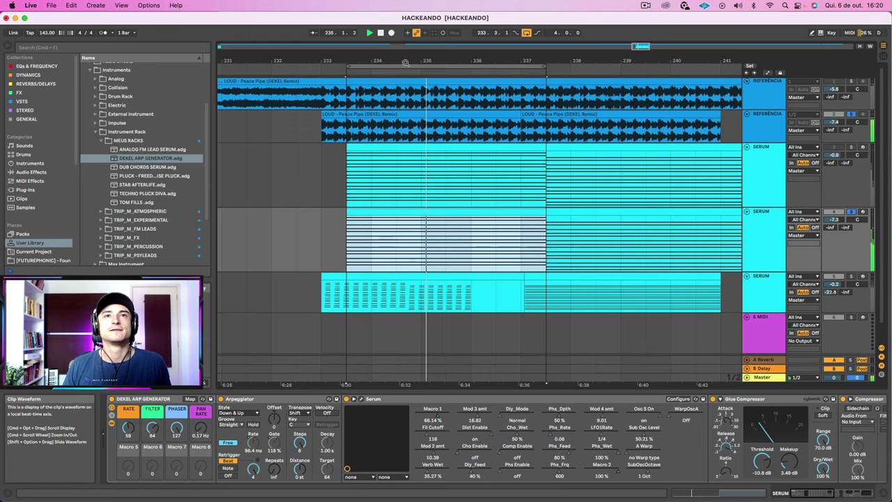
left_click_drag(406, 63, 404, 58)
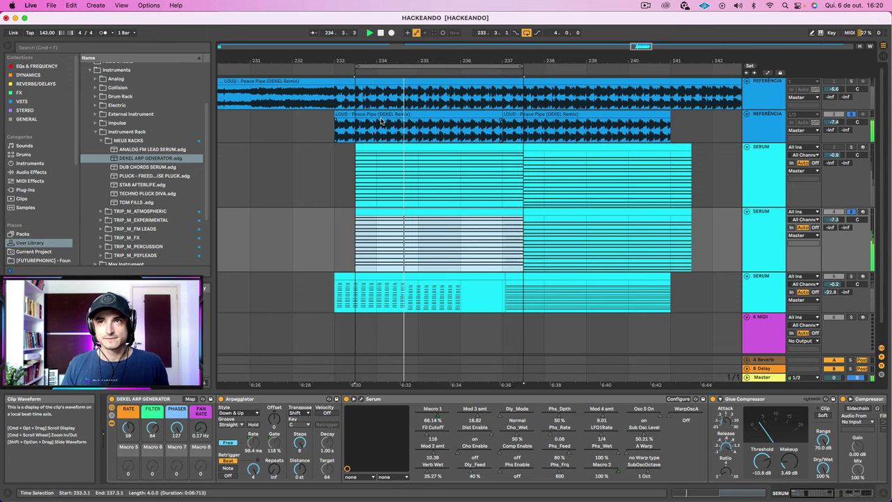
Step: Solo only the first SERUM track and turn its rack's RATE macro to 95 and FILTER to 25 during playback
left_click(852, 148)
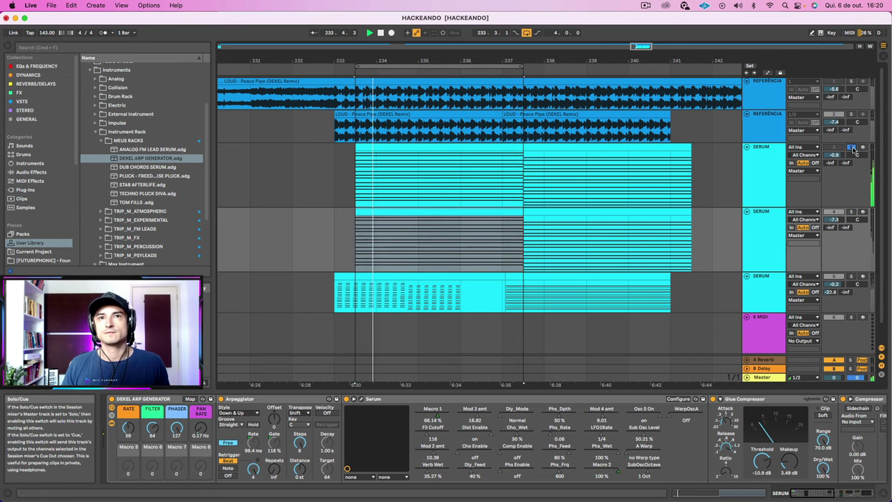
left_click(767, 185)
left_click_drag(132, 428, 132, 435)
left_click_drag(152, 429, 175, 497)
left_click_drag(128, 428, 128, 373)
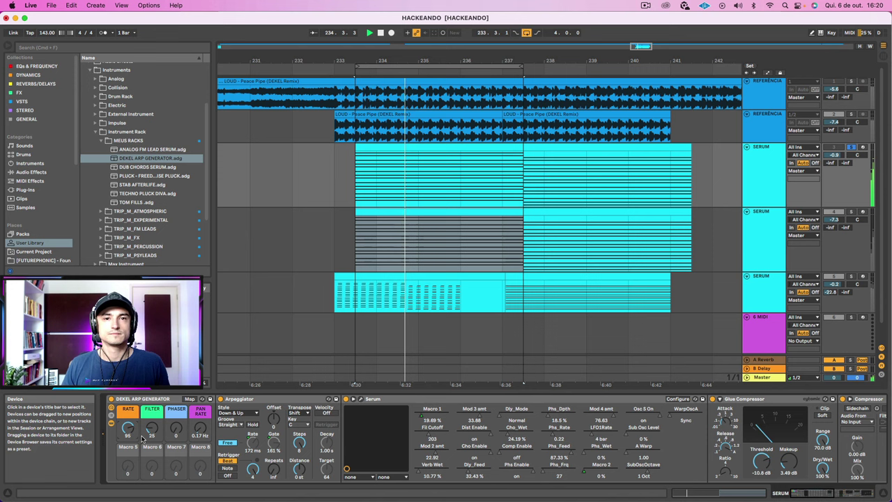